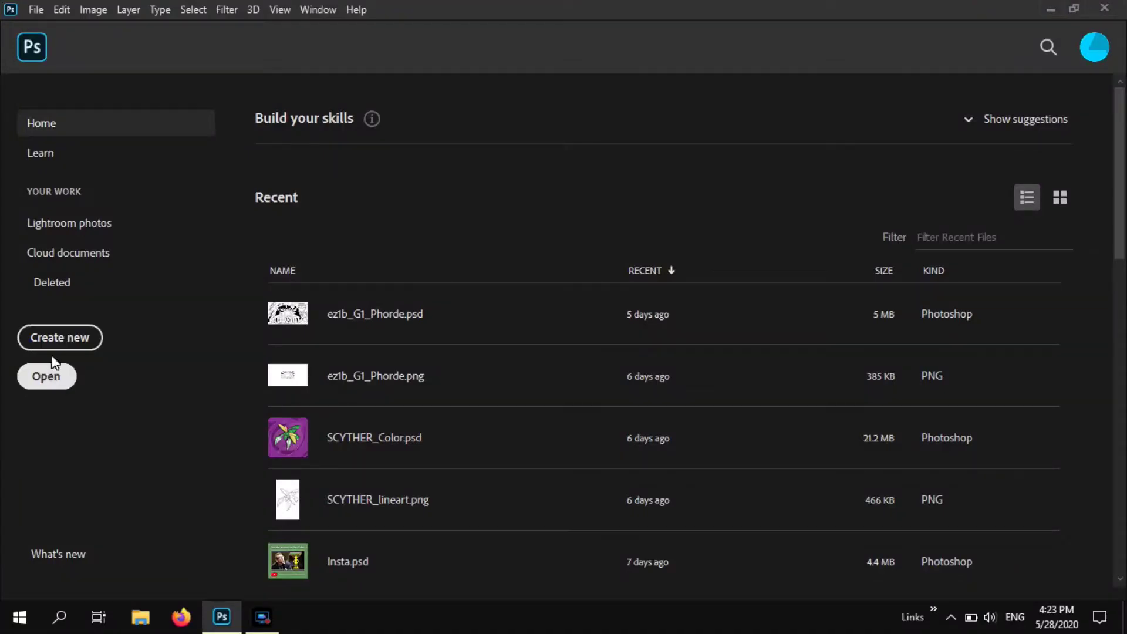
Step: Create a new white RGB document of 1366 x 768 pixels at 300 pixels per inch
{"action": "left_click", "coordinate": [53, 348]}
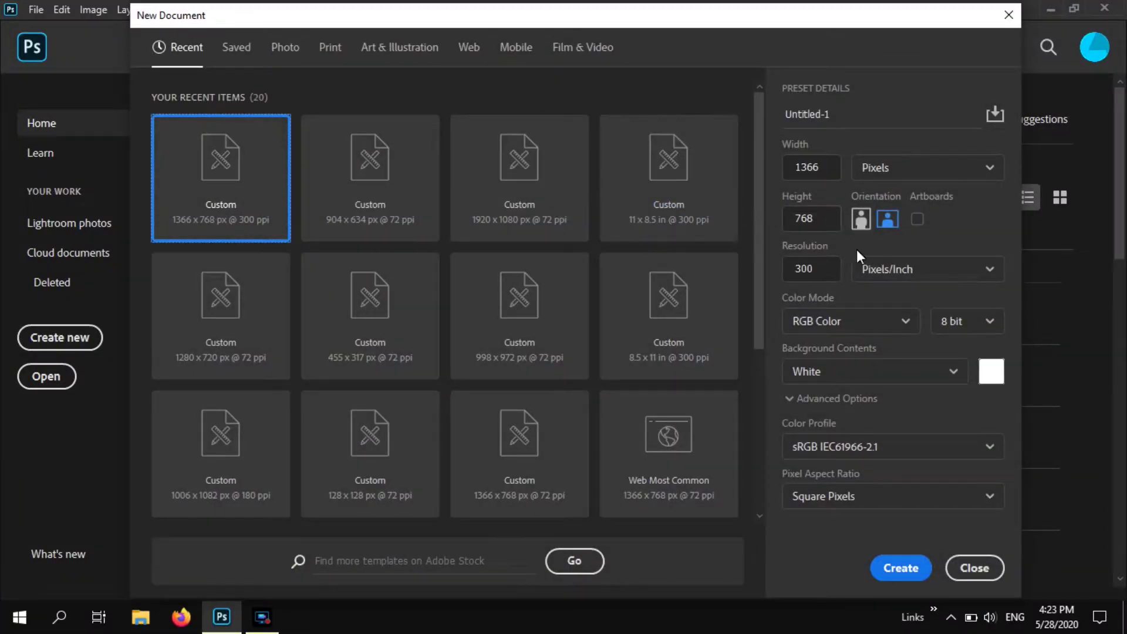
{"action": "left_click", "coordinate": [904, 567]}
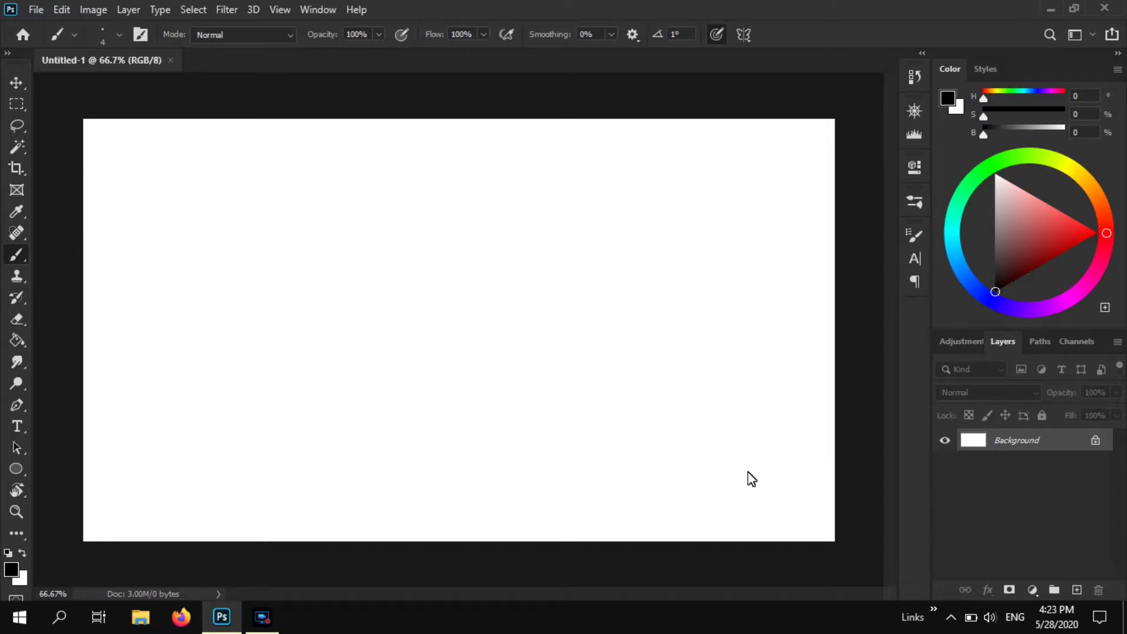
{"action": "left_click", "coordinate": [37, 7]}
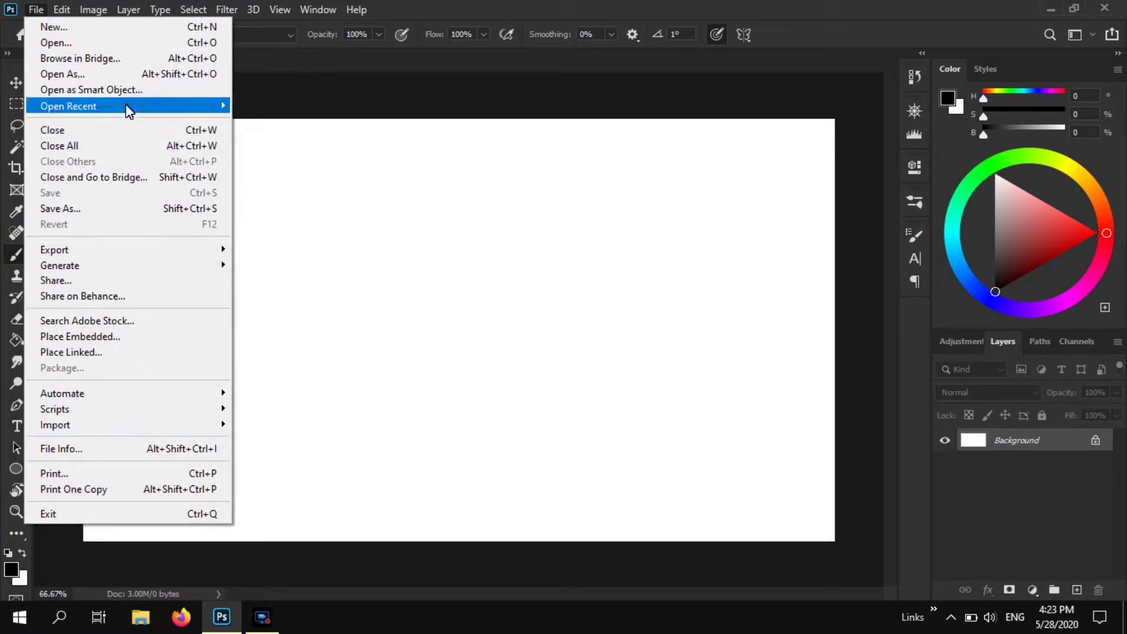
{"action": "left_click", "coordinate": [479, 296]}
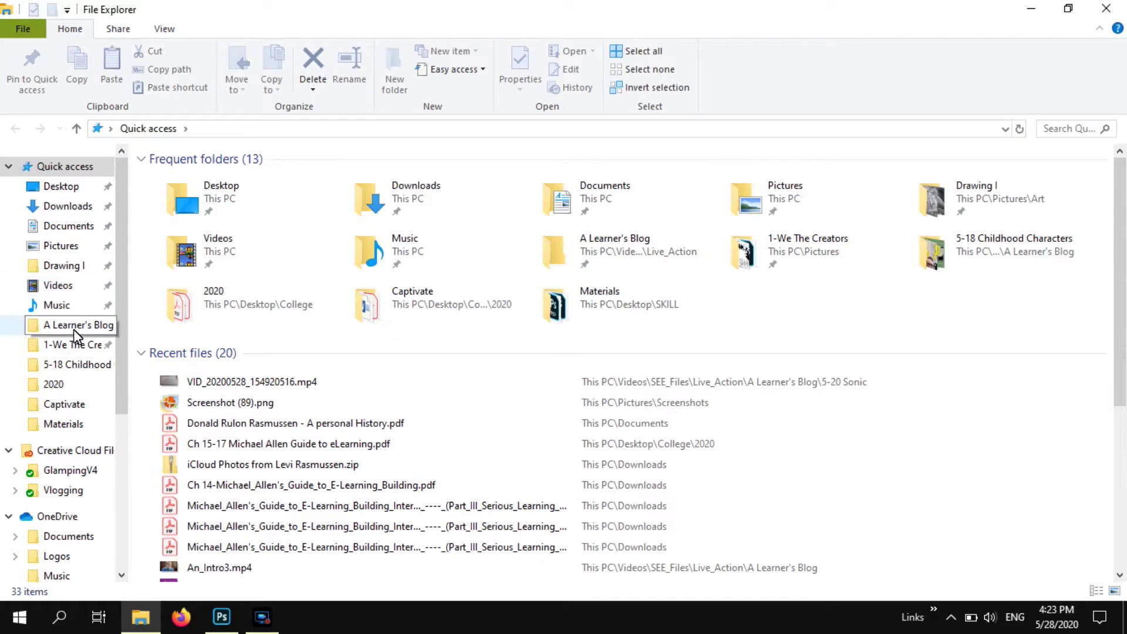
Step: From the 5-20 Sonic folder in A Learner's Blog, place IMG_20200528_161306203.jpg into the blank Photoshop document
{"action": "left_click", "coordinate": [73, 330]}
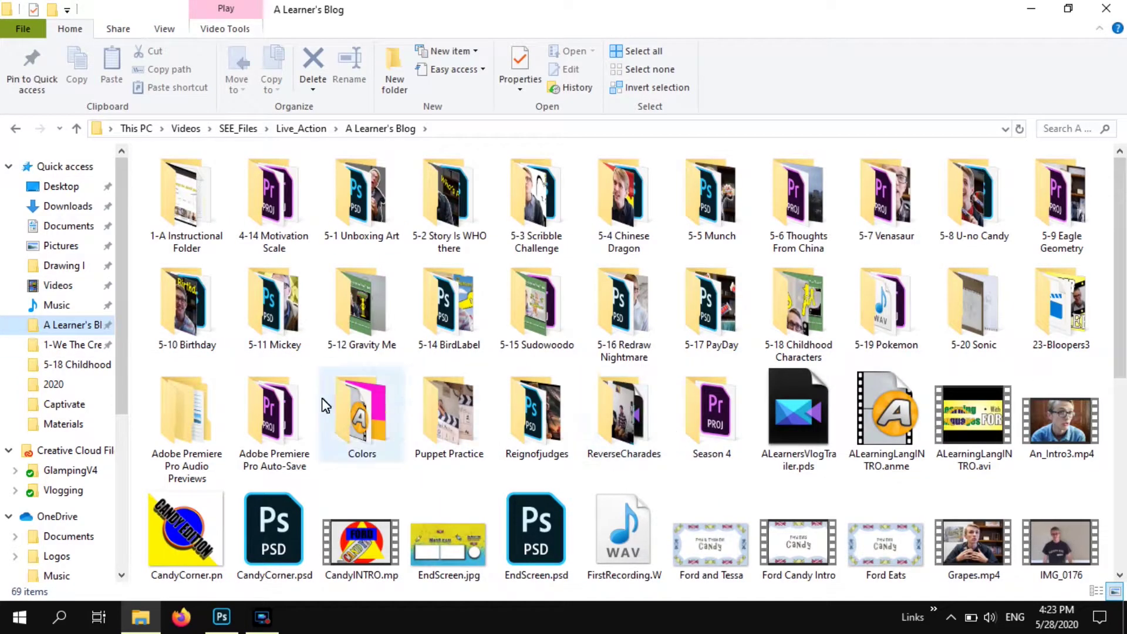
{"action": "double_click", "coordinate": [981, 276]}
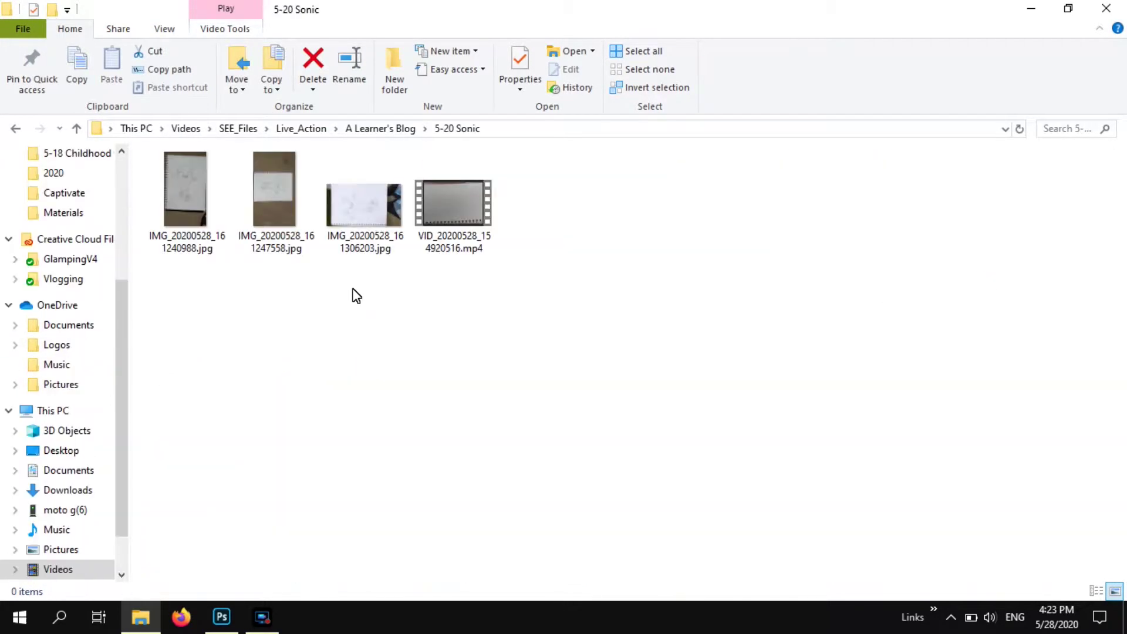
{"action": "left_click", "coordinate": [376, 203]}
{"action": "double_click", "coordinate": [503, 8]}
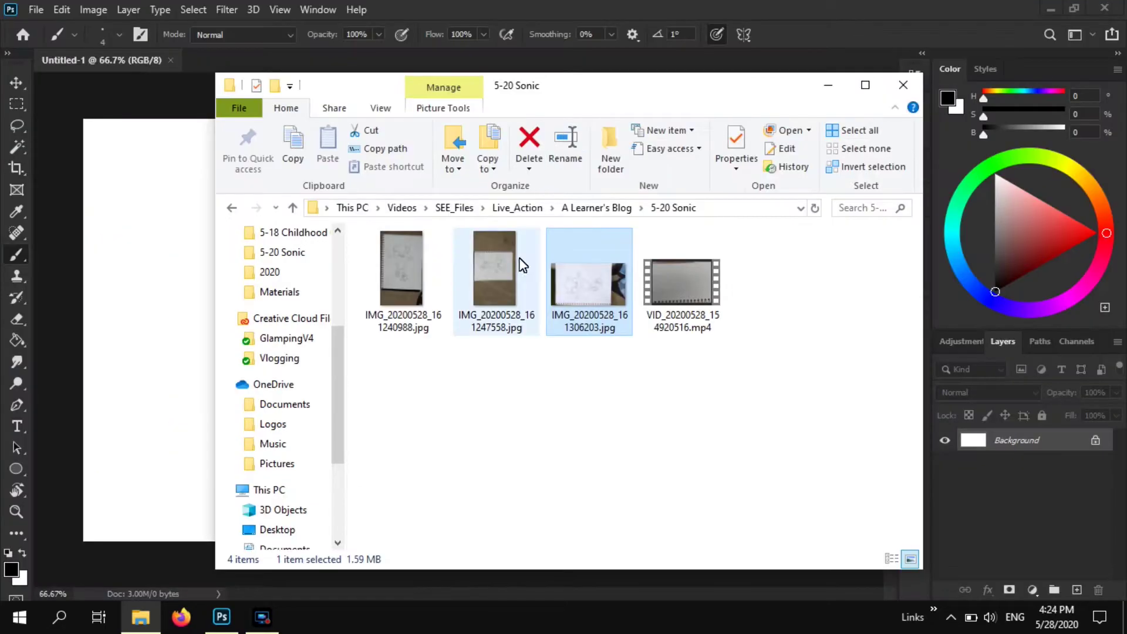
{"action": "left_click", "coordinate": [154, 314]}
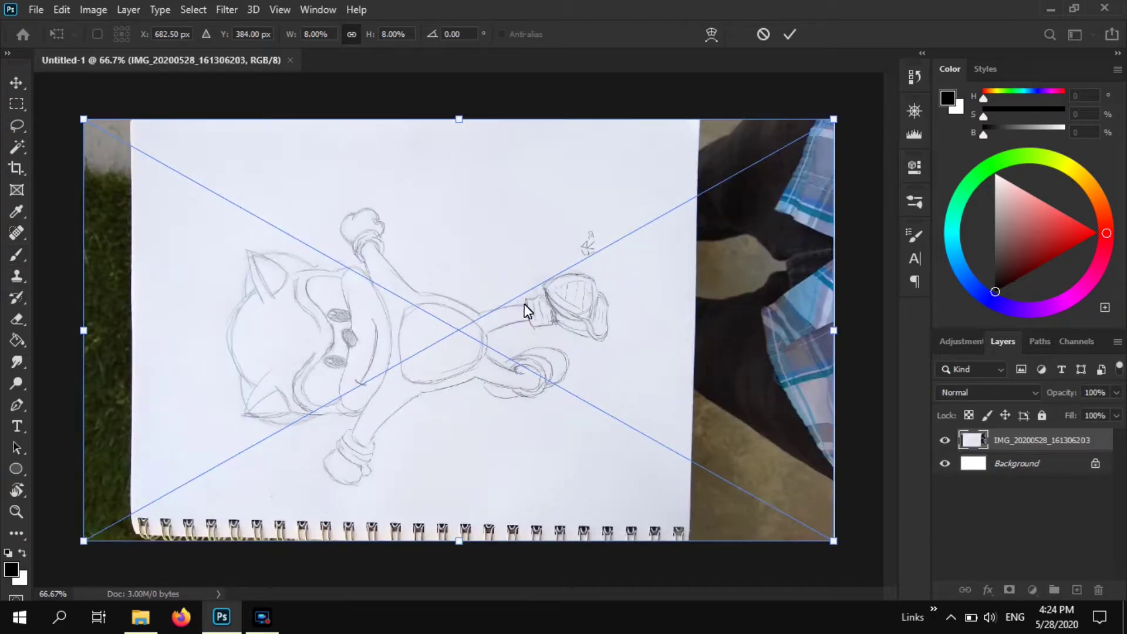
Step: Rotate the placed sketch photo upright, scale it down so the whole figure fits the canvas, and apply the transform
{"action": "mouse_move", "coordinate": [848, 115]}
{"action": "left_mouse_down"}
{"action": "mouse_move", "coordinate": [458, 551]}
{"action": "mouse_move", "coordinate": [577, 552]}
{"action": "left_mouse_up"}
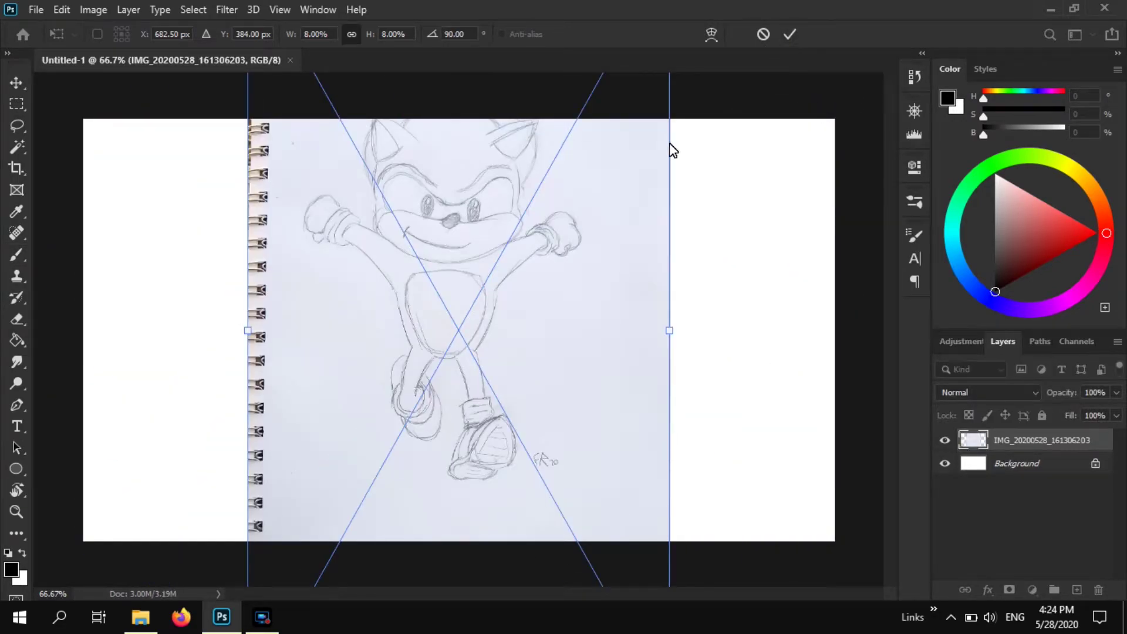
{"action": "key", "text": "ctrl+minus"}
{"action": "key", "text": "ctrl+minus"}
{"action": "mouse_move", "coordinate": [564, 143]}
{"action": "left_mouse_down"}
{"action": "mouse_move", "coordinate": [534, 235]}
{"action": "mouse_move", "coordinate": [453, 336]}
{"action": "left_mouse_up"}
{"action": "left_click_drag", "start_coordinate": [479, 299], "coordinate": [477, 298]}
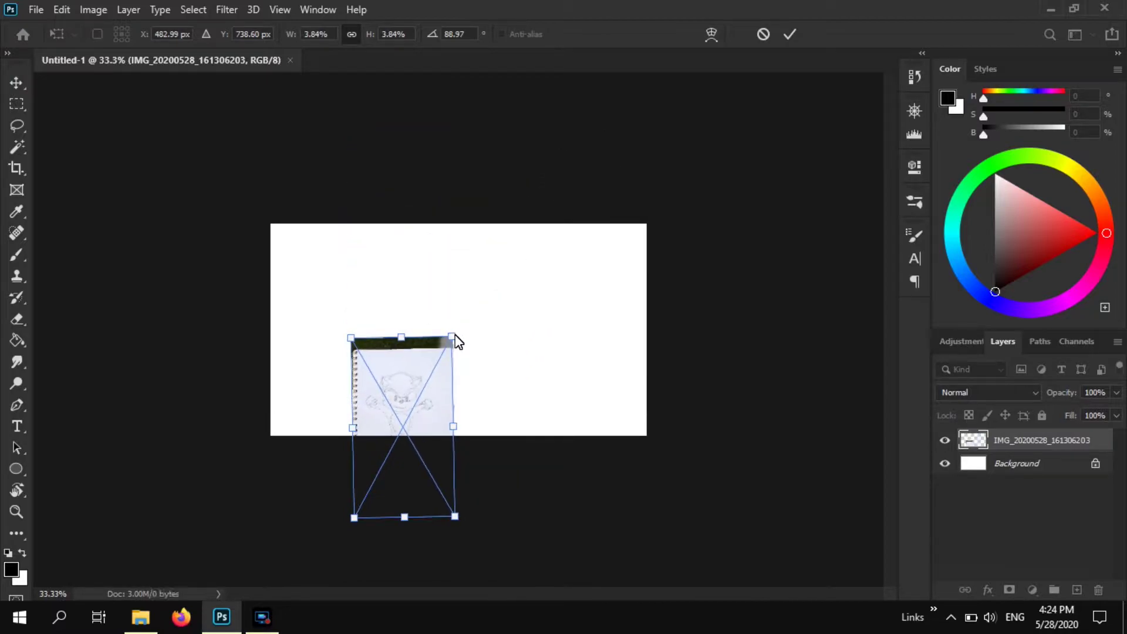
{"action": "left_click_drag", "start_coordinate": [433, 395], "coordinate": [496, 334]}
{"action": "left_click_drag", "start_coordinate": [509, 248], "coordinate": [538, 204]}
{"action": "left_click_drag", "start_coordinate": [407, 428], "coordinate": [364, 508]}
{"action": "left_click", "coordinate": [789, 34]}
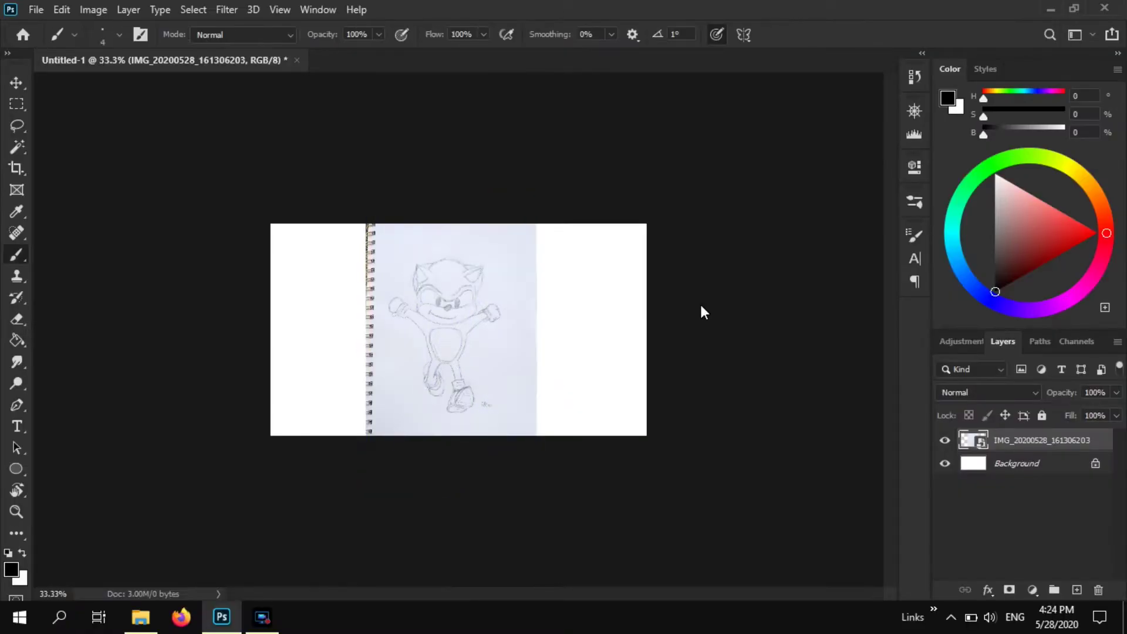
{"action": "key", "text": "ctrl+0"}
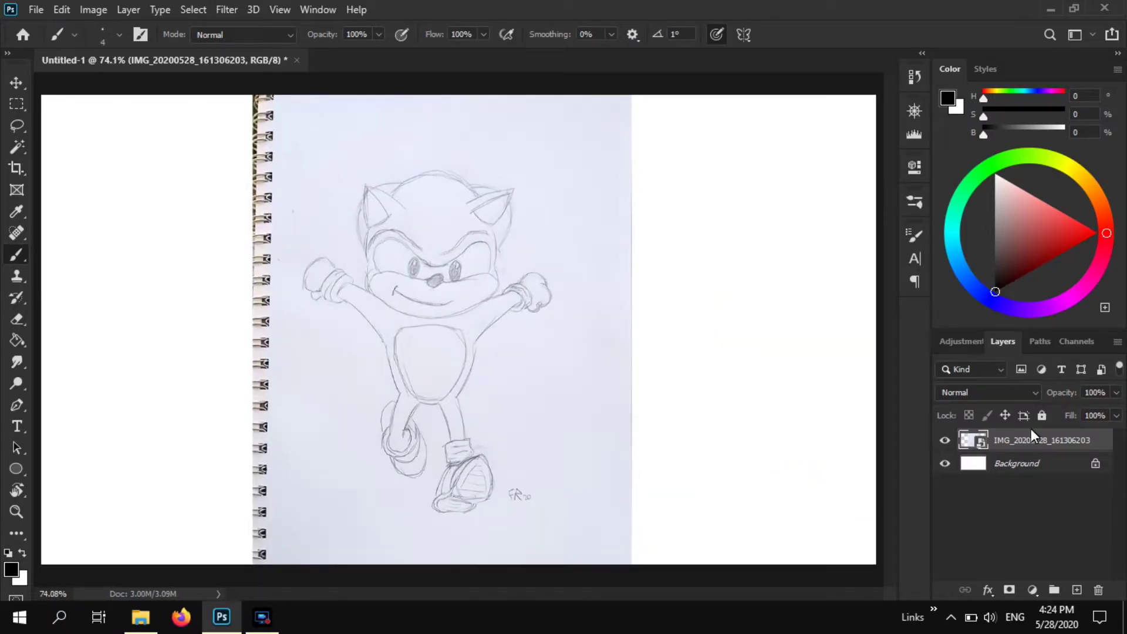
Step: Apply a Brightness/Contrast adjustment to the sketch photo with brightness -83 and contrast 22
{"action": "left_click", "coordinate": [89, 9]}
{"action": "mouse_move", "coordinate": [102, 62]}
{"action": "left_click", "coordinate": [311, 51]}
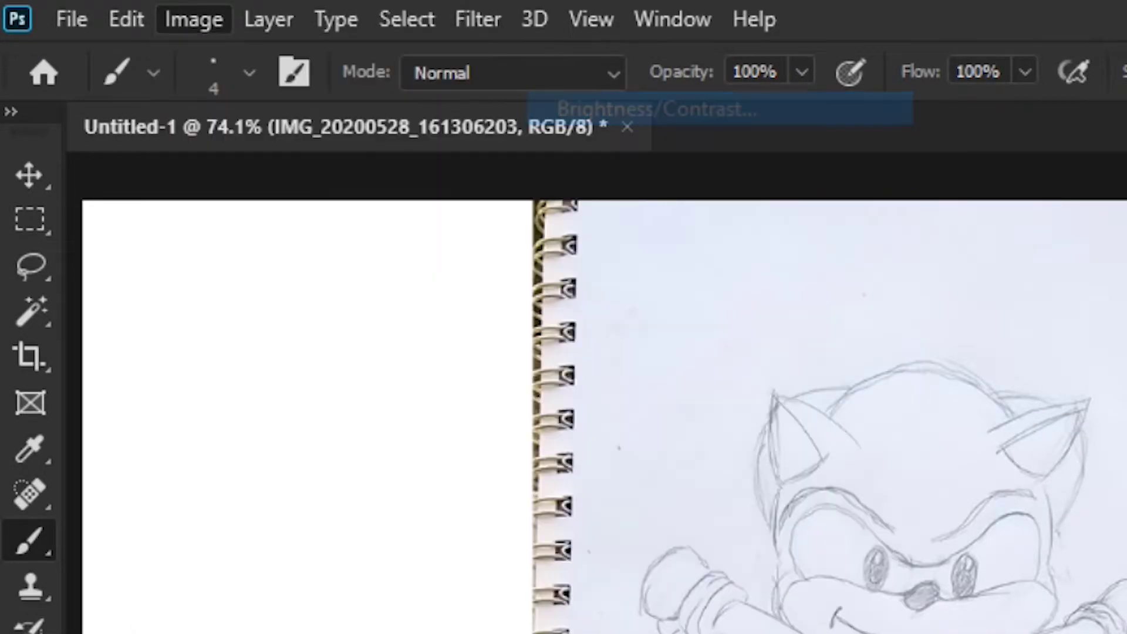
{"action": "left_click_drag", "start_coordinate": [542, 127], "coordinate": [840, 133]}
{"action": "left_click_drag", "start_coordinate": [819, 225], "coordinate": [882, 225]}
{"action": "left_click_drag", "start_coordinate": [815, 176], "coordinate": [774, 191]}
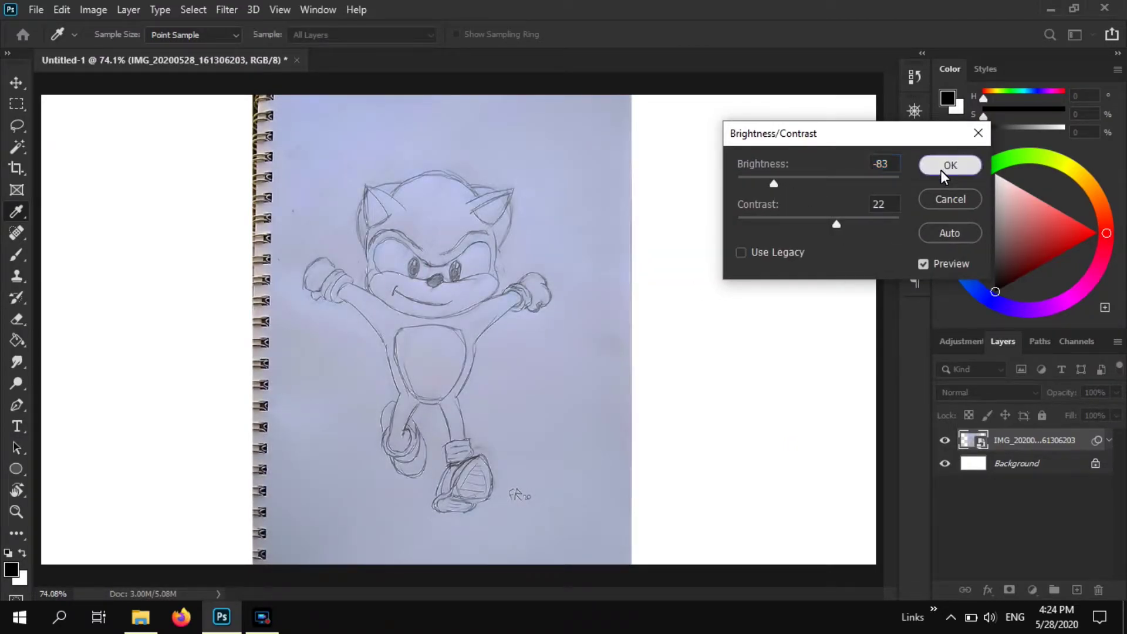
{"action": "left_click", "coordinate": [949, 165]}
Step: Expand the smart filters of the sketch photo's layer and lock that layer
{"action": "key", "text": "b"}
{"action": "left_click", "coordinate": [1117, 392]}
{"action": "left_click_drag", "start_coordinate": [1073, 409], "coordinate": [1096, 424]}
{"action": "left_click_drag", "start_coordinate": [1032, 314], "coordinate": [1048, 301]}
{"action": "left_click", "coordinate": [880, 611]}
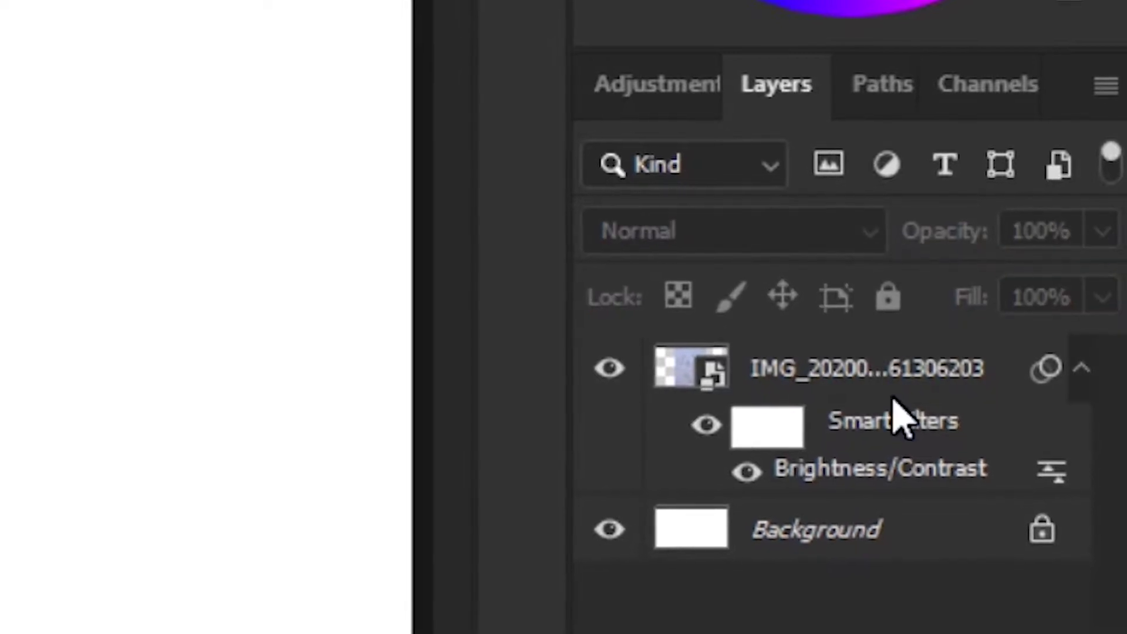
{"action": "left_click", "coordinate": [901, 340]}
Step: Add a new layer above the sketch photo and name it LineArt
{"action": "key", "text": "ctrl+shift+alt+n"}
{"action": "double_click", "coordinate": [772, 373]}
{"action": "type", "text": "LineArt"}
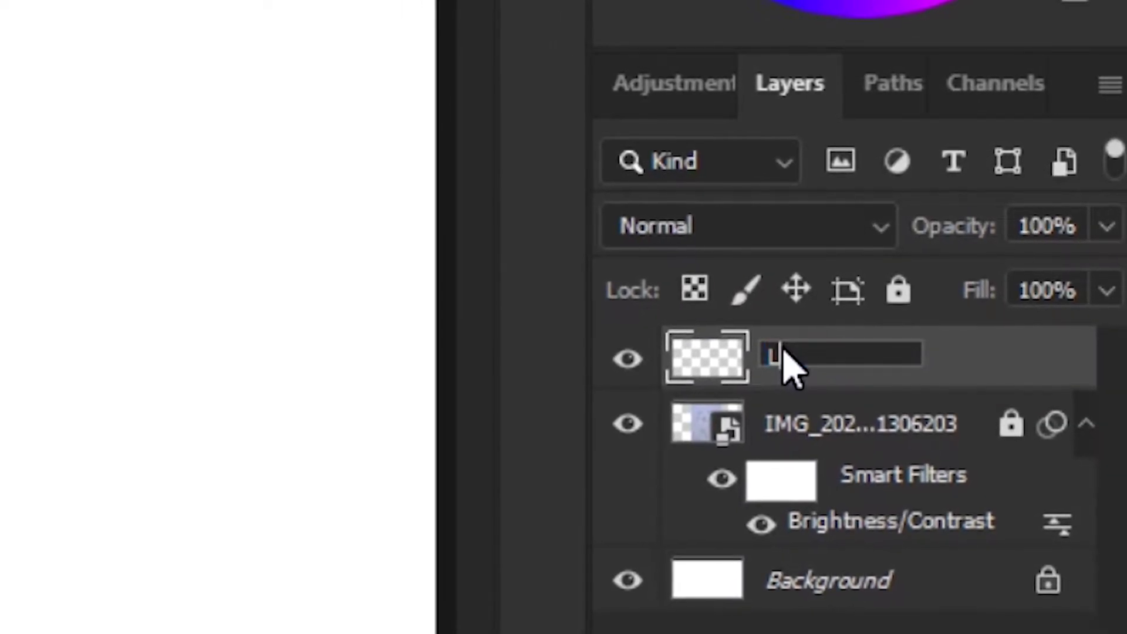
{"action": "key", "text": "Return"}
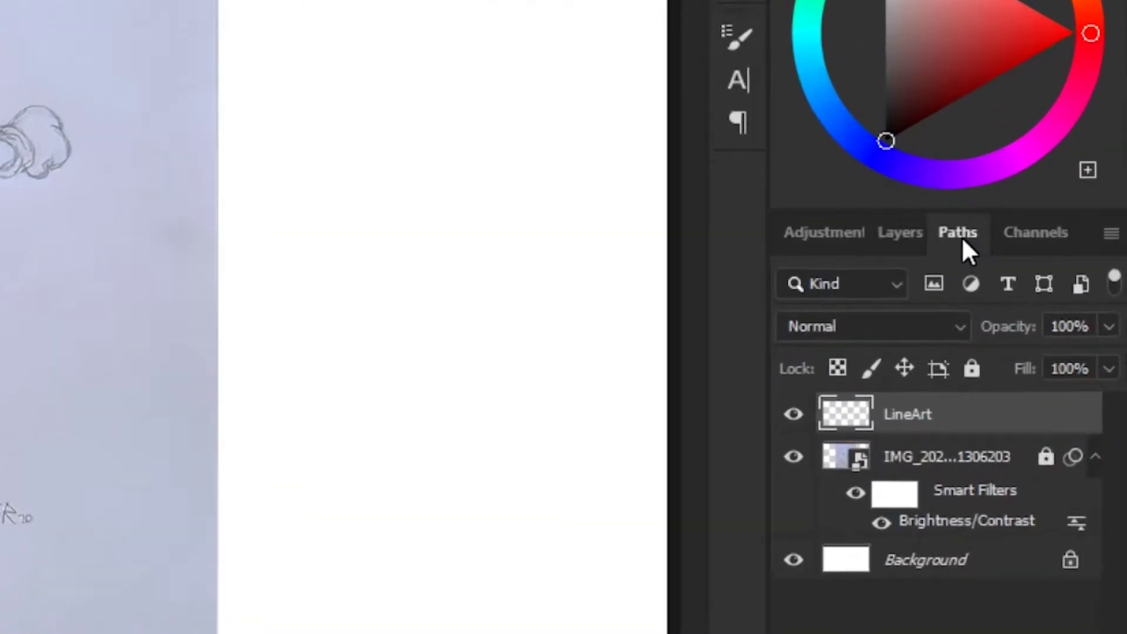
Step: Show the document's list of paths and activate the Pen tool for tracing
{"action": "left_click", "coordinate": [1042, 342]}
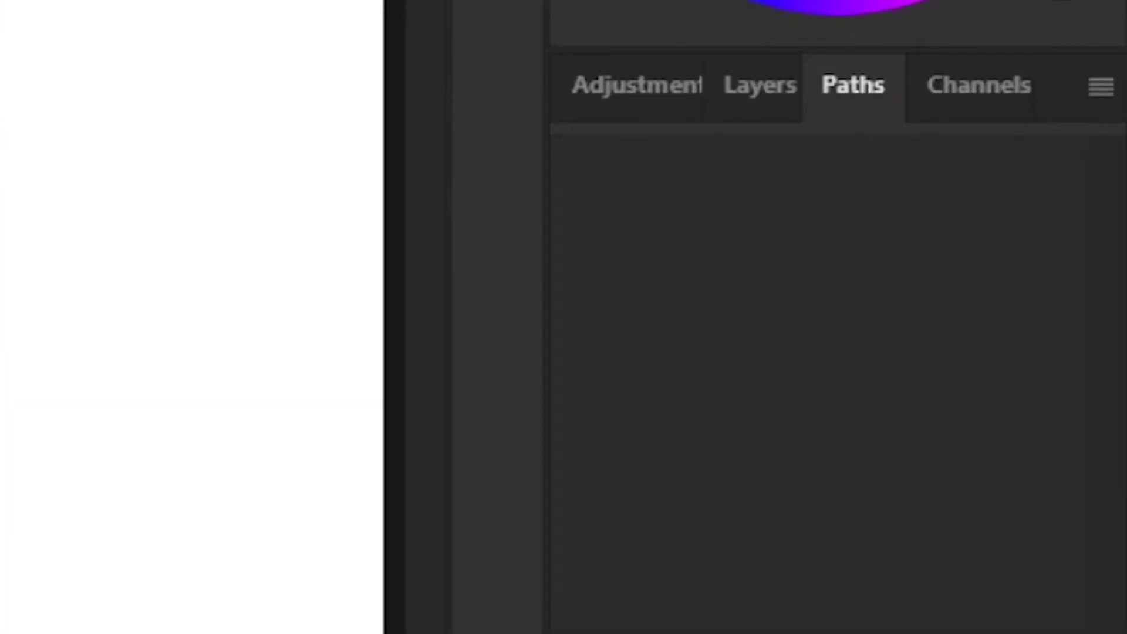
{"action": "left_click", "coordinate": [319, 9]}
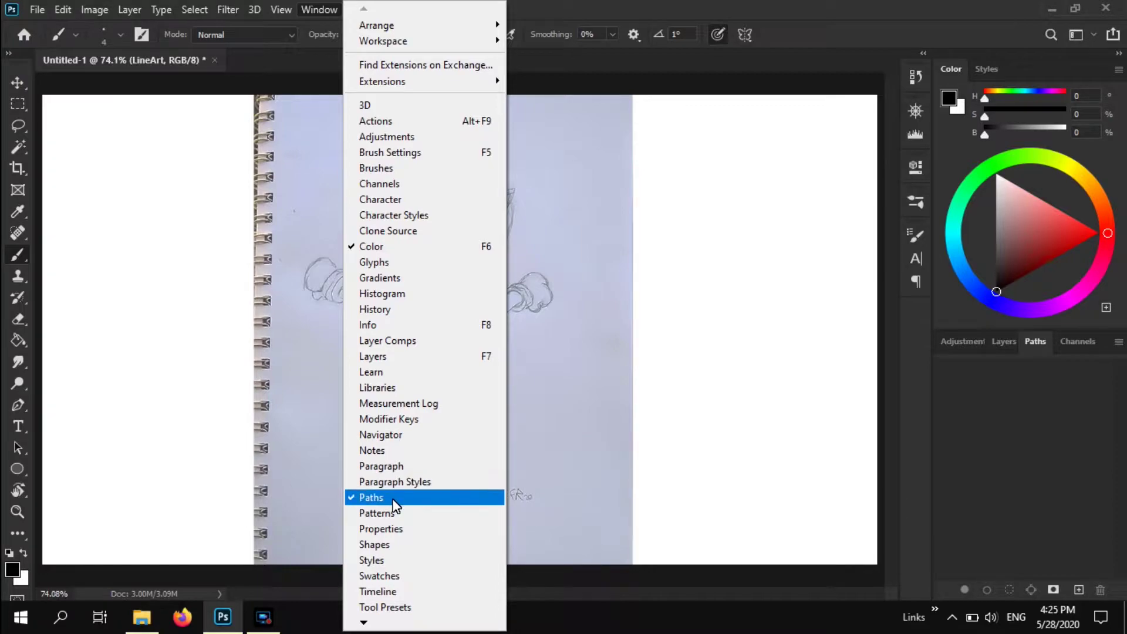
{"action": "left_click", "coordinate": [96, 298]}
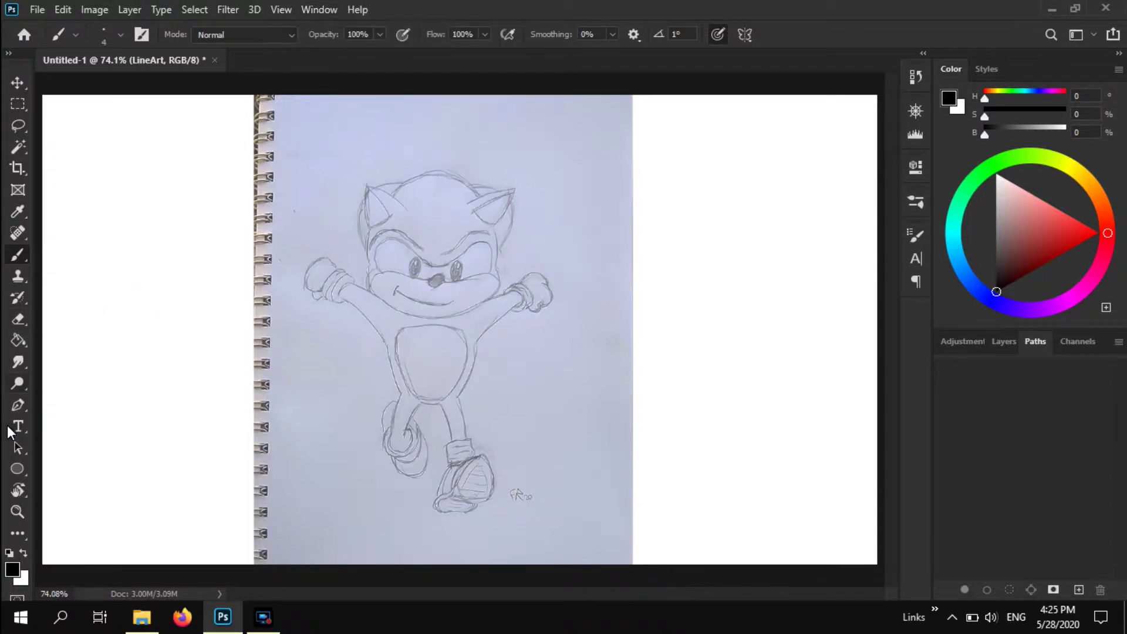
{"action": "left_click", "coordinate": [20, 406]}
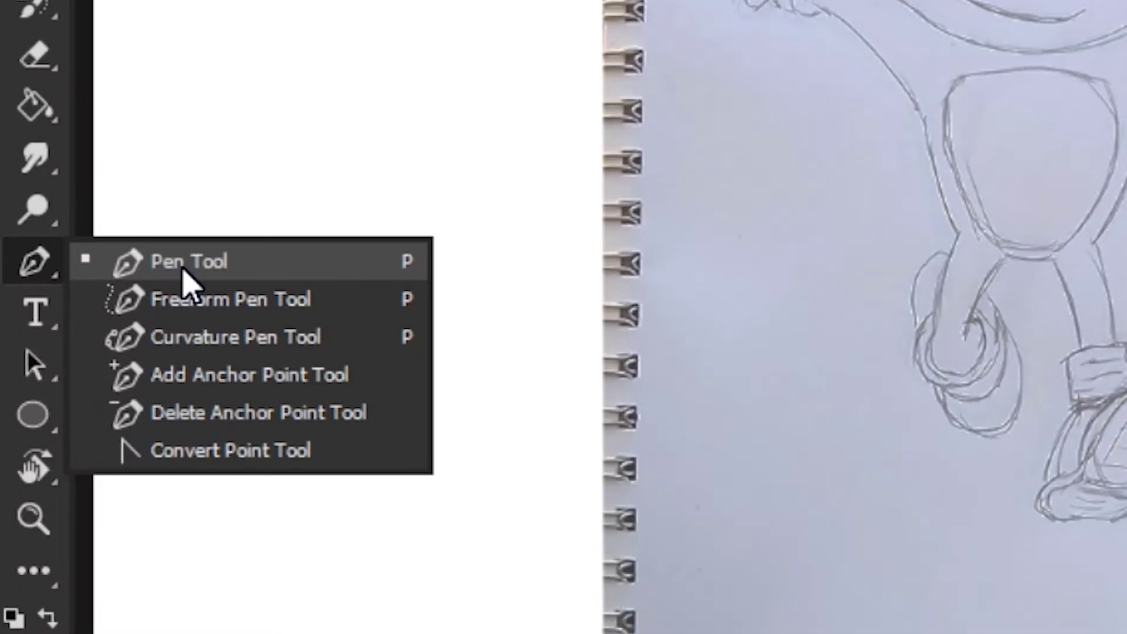
{"action": "left_click", "coordinate": [184, 271]}
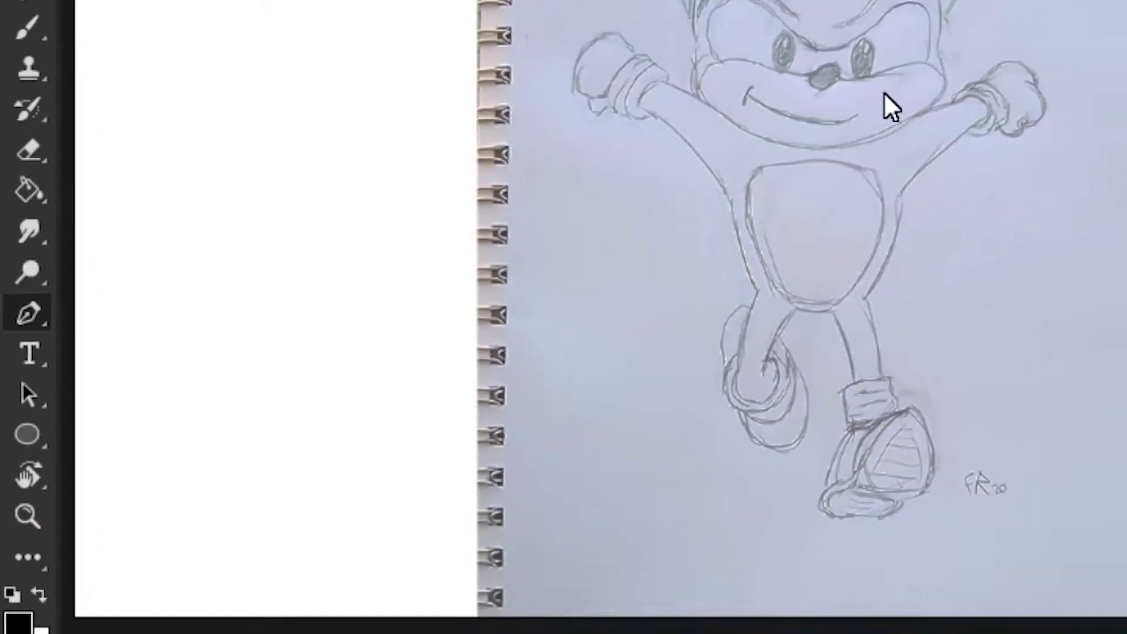
Step: Trace the outer edges of the character's left-hand ear with a curved pen path, from inner base over the tip to the outer base
{"action": "scroll", "coordinate": [467, 289], "scroll_direction": "up", "scroll_amount": 3}
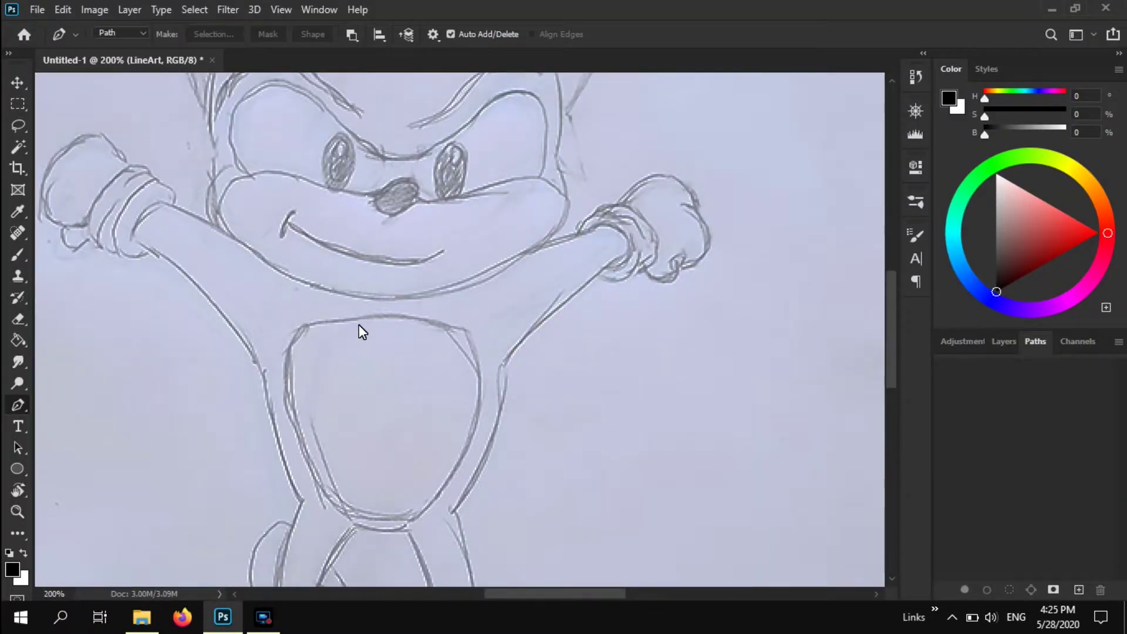
{"action": "left_click_drag", "start_coordinate": [357, 329], "coordinate": [435, 510]}
{"action": "key", "text": "ctrl+minus"}
{"action": "mouse_move", "coordinate": [438, 455]}
{"action": "left_mouse_down"}
{"action": "mouse_move", "coordinate": [403, 302]}
{"action": "mouse_move", "coordinate": [403, 395]}
{"action": "left_mouse_up"}
{"action": "key", "text": "ctrl+plus"}
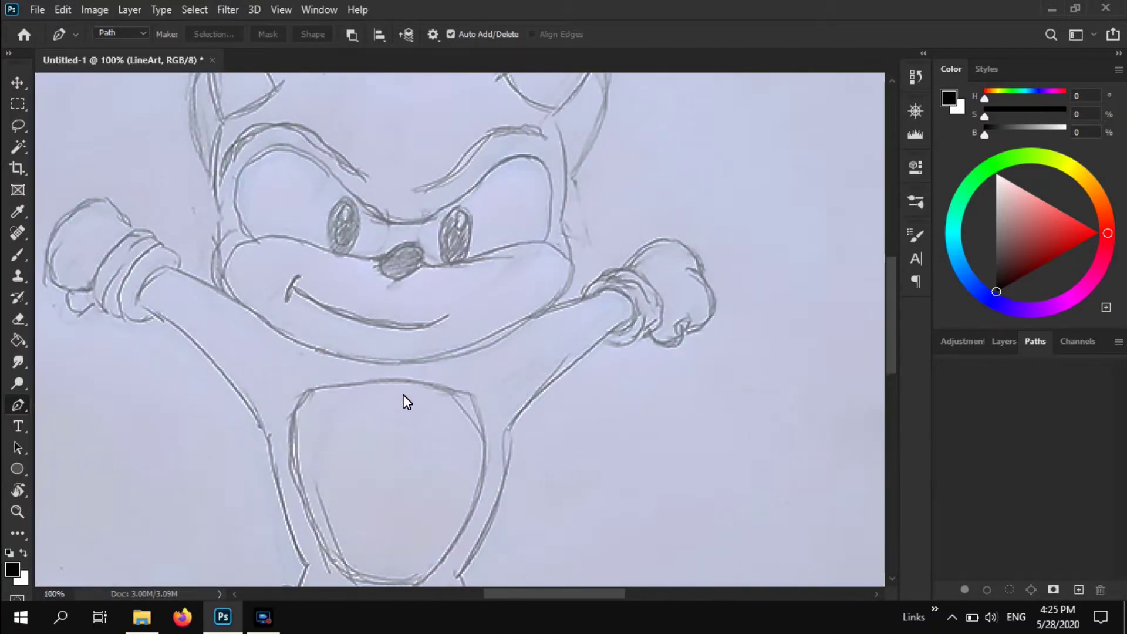
{"action": "left_click_drag", "start_coordinate": [346, 252], "coordinate": [428, 417]}
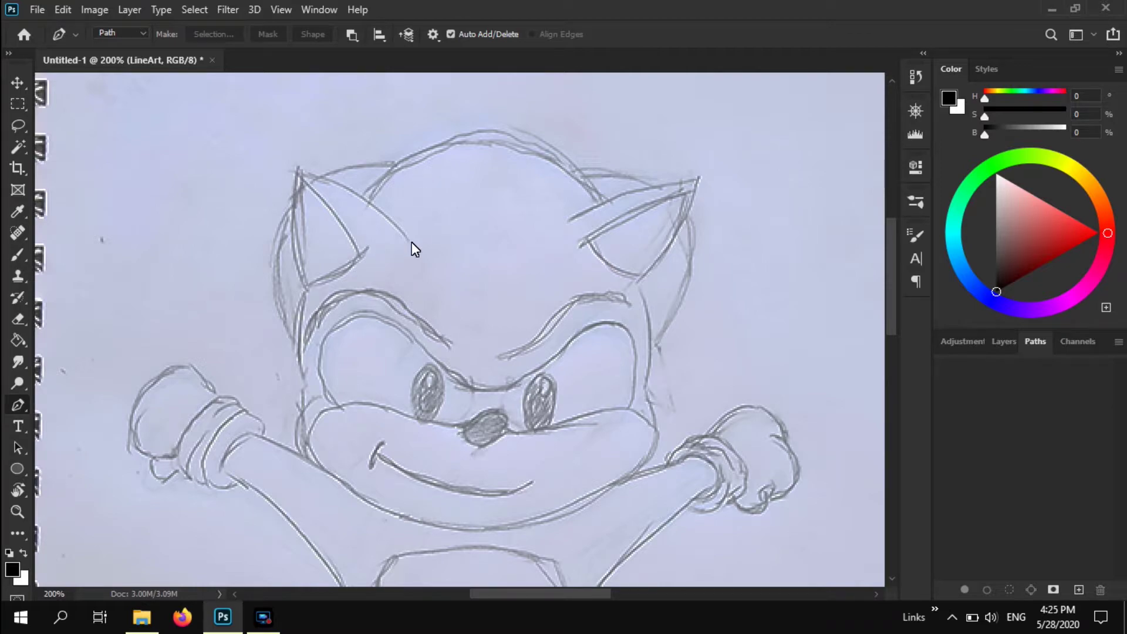
{"action": "left_click_drag", "start_coordinate": [300, 171], "coordinate": [245, 164]}
{"action": "left_click", "coordinate": [242, 275]}
{"action": "left_click", "coordinate": [307, 289]}
{"action": "left_click_drag", "start_coordinate": [242, 276], "coordinate": [277, 252]}
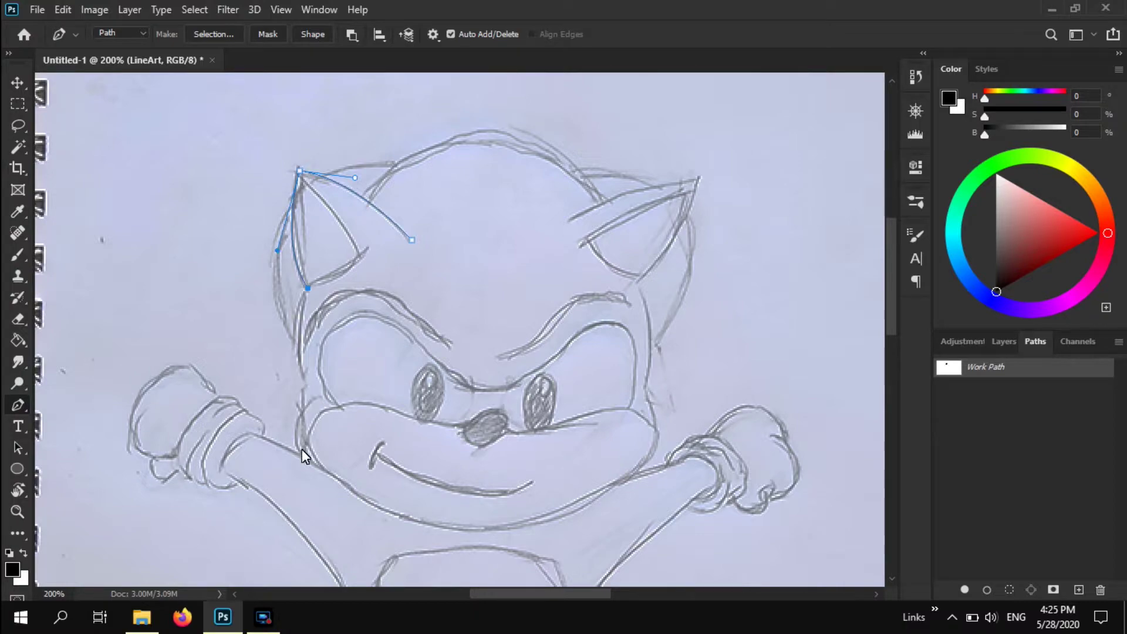
Step: Continue the path down the left-hand side of the face and along the chin to the opposite cheek
{"action": "left_click_drag", "start_coordinate": [305, 385], "coordinate": [322, 439]}
{"action": "left_click_drag", "start_coordinate": [294, 401], "coordinate": [301, 399]}
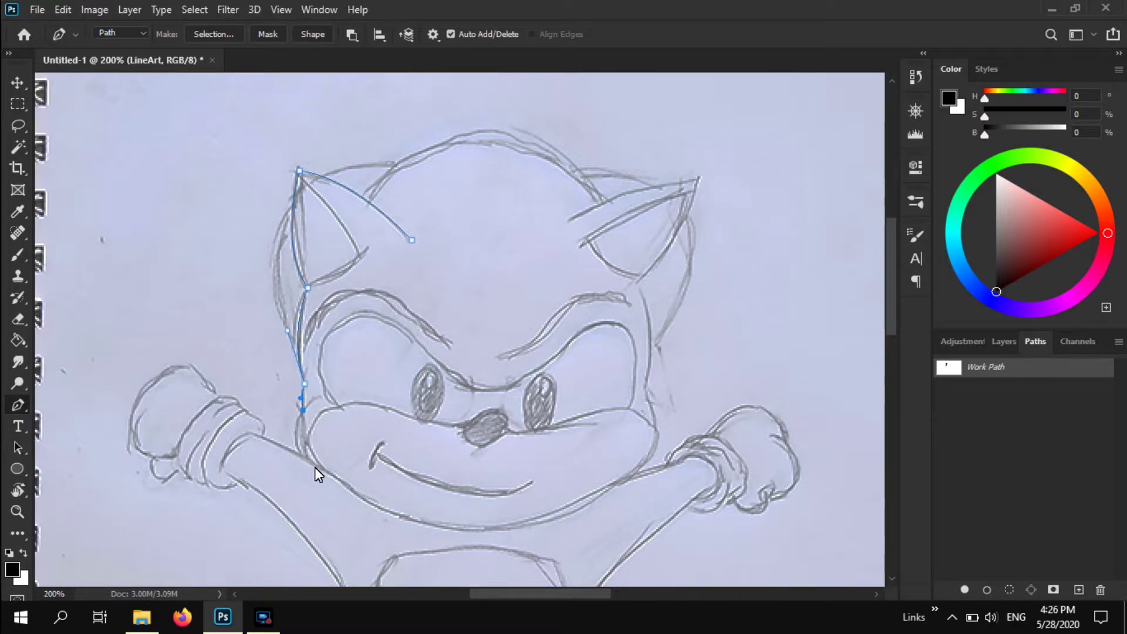
{"action": "left_click_drag", "start_coordinate": [318, 467], "coordinate": [365, 486]}
{"action": "left_click_drag", "start_coordinate": [364, 485], "coordinate": [353, 487]}
{"action": "left_click_drag", "start_coordinate": [587, 523], "coordinate": [590, 526]}
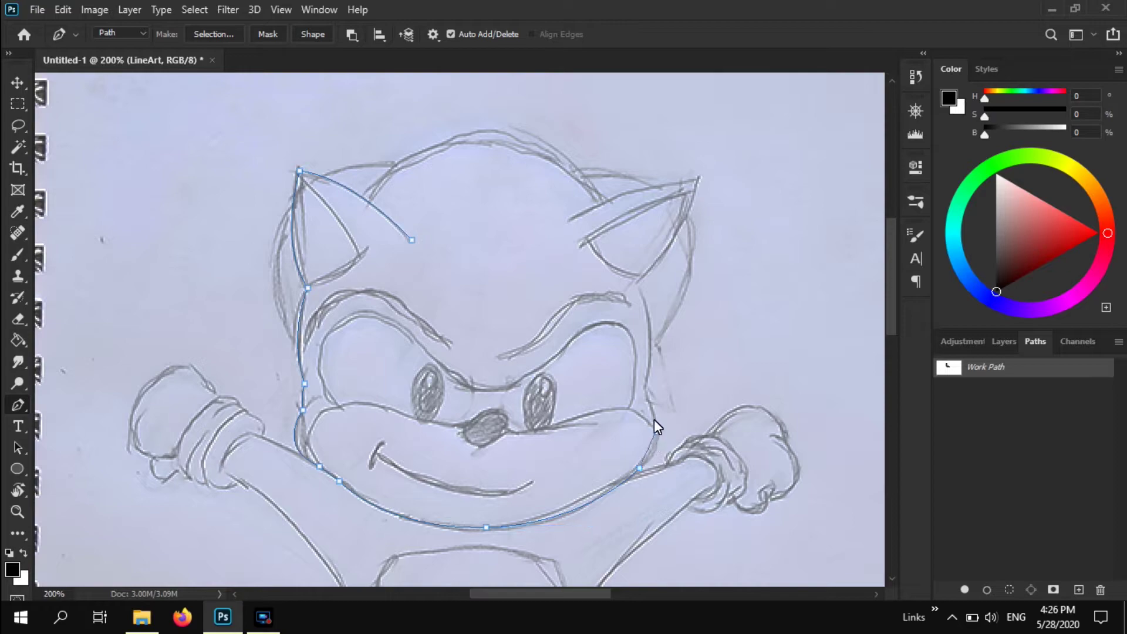
Step: Extend the path up the right-hand side of the face and around the right-hand ear to its inner base
{"action": "left_click_drag", "start_coordinate": [656, 429], "coordinate": [652, 410]}
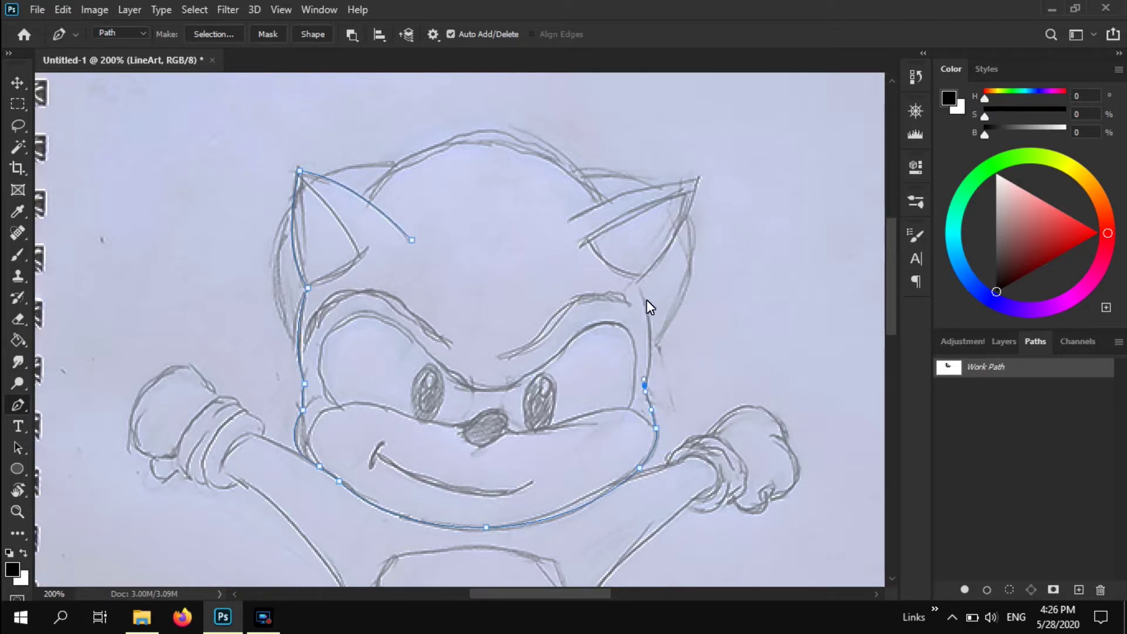
{"action": "left_click_drag", "start_coordinate": [639, 286], "coordinate": [691, 241]}
{"action": "left_click_drag", "start_coordinate": [568, 220], "coordinate": [535, 245]}
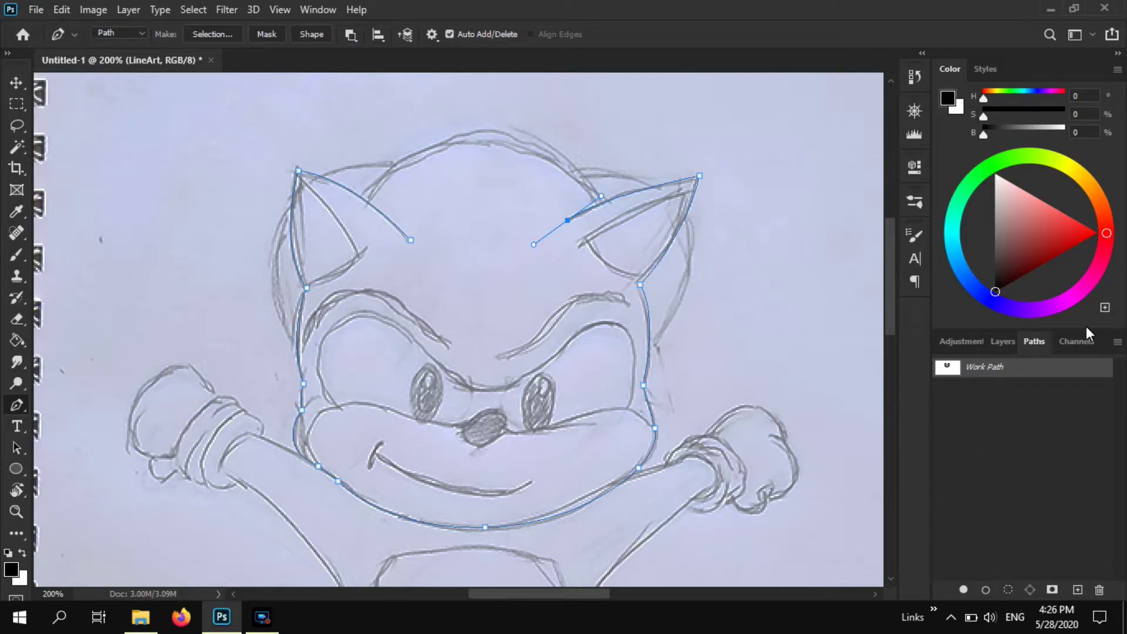
Step: Return to the LineArt layer, switch to the Pencil tool, and set its size to 5 px
{"action": "left_click", "coordinate": [1003, 341]}
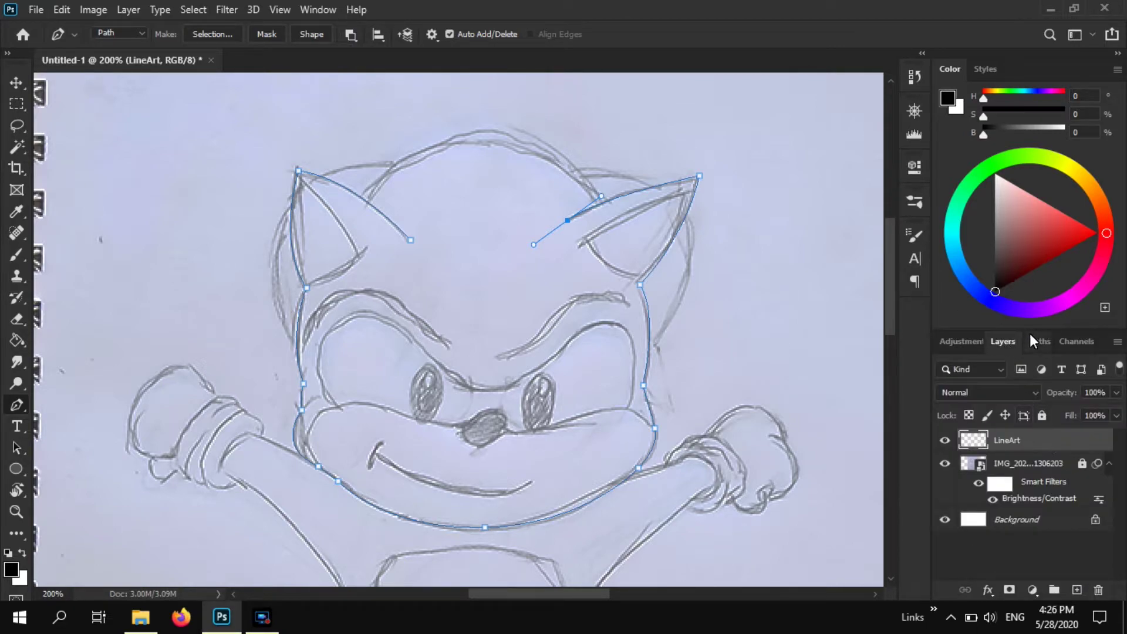
{"action": "left_click", "coordinate": [27, 262]}
{"action": "right_click", "coordinate": [23, 257]}
{"action": "left_click", "coordinate": [23, 257]}
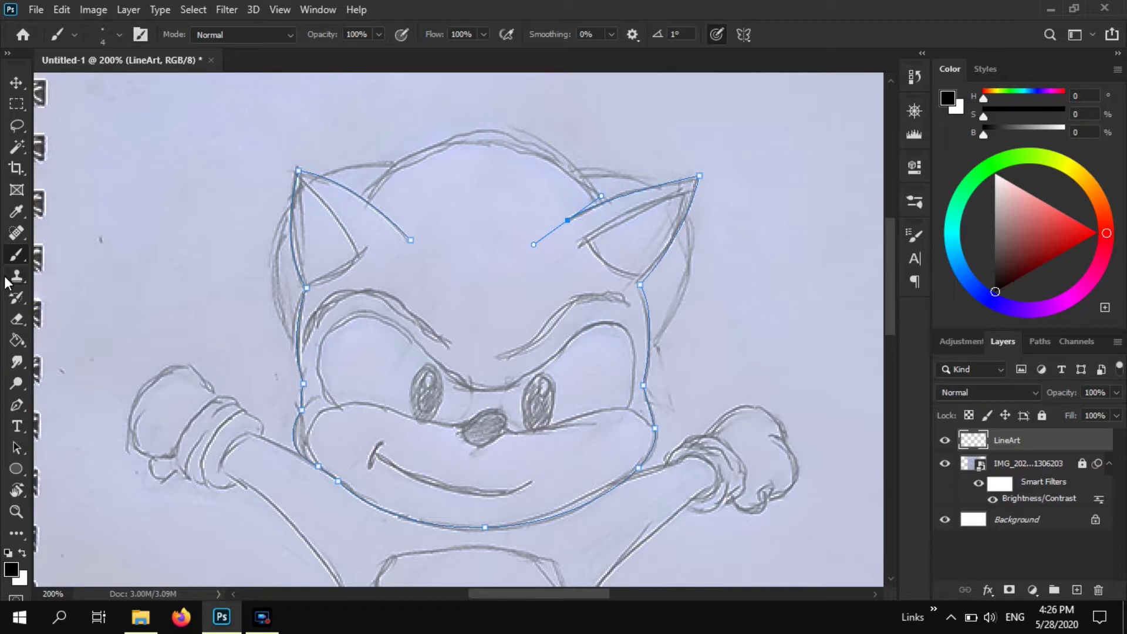
{"action": "right_click", "coordinate": [16, 255]}
{"action": "left_click", "coordinate": [100, 269]}
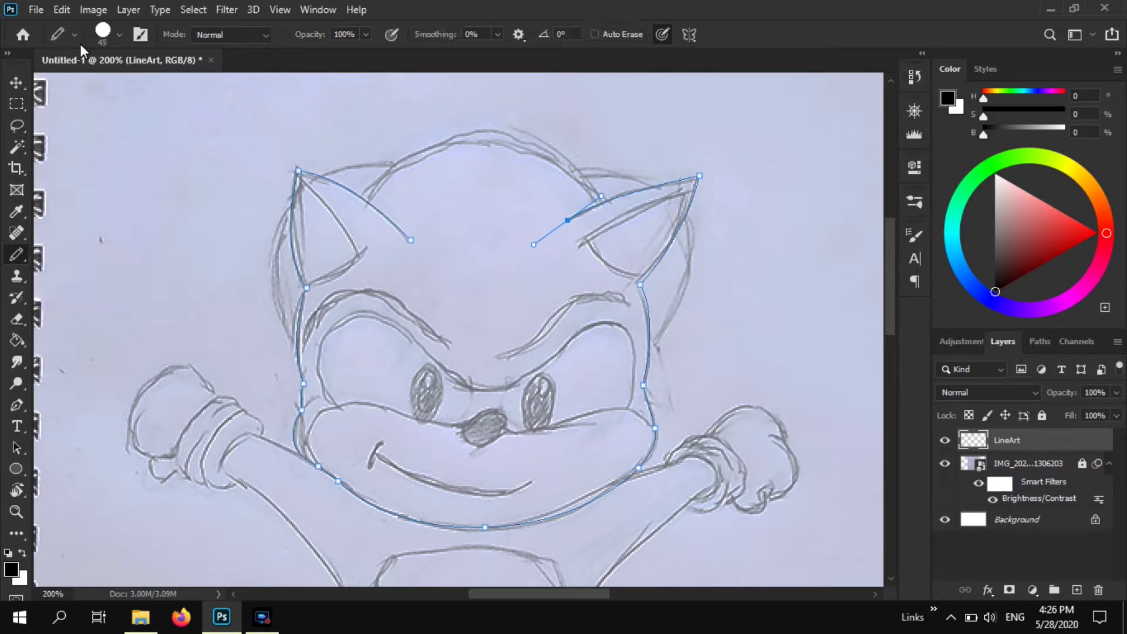
{"action": "left_click", "coordinate": [116, 37]}
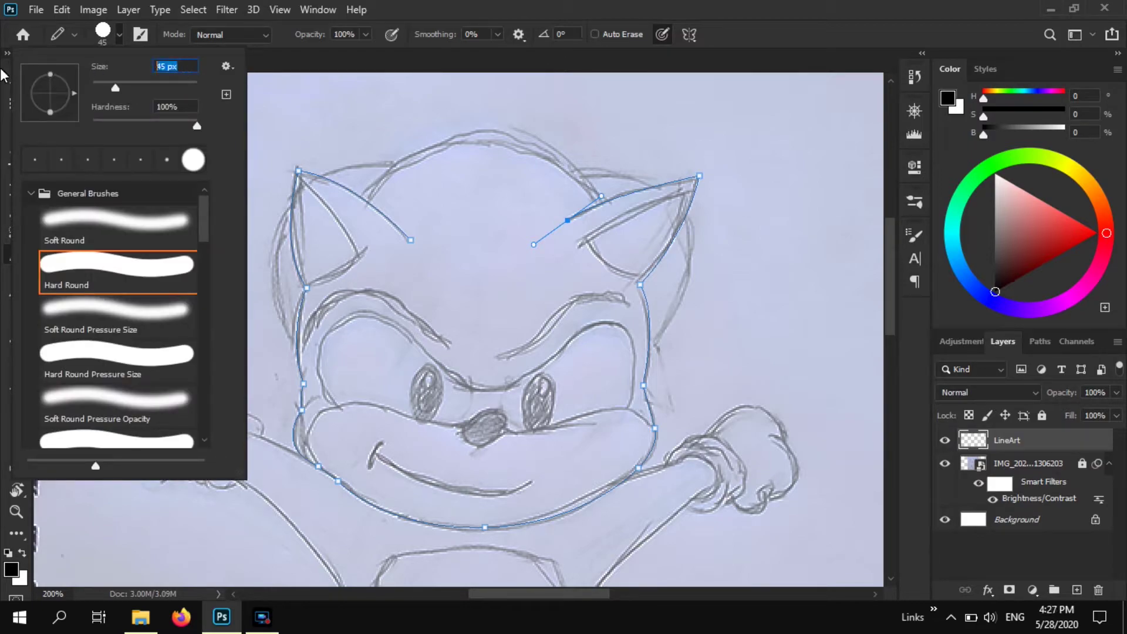
{"action": "type", "text": "5"}
{"action": "key", "text": "Return"}
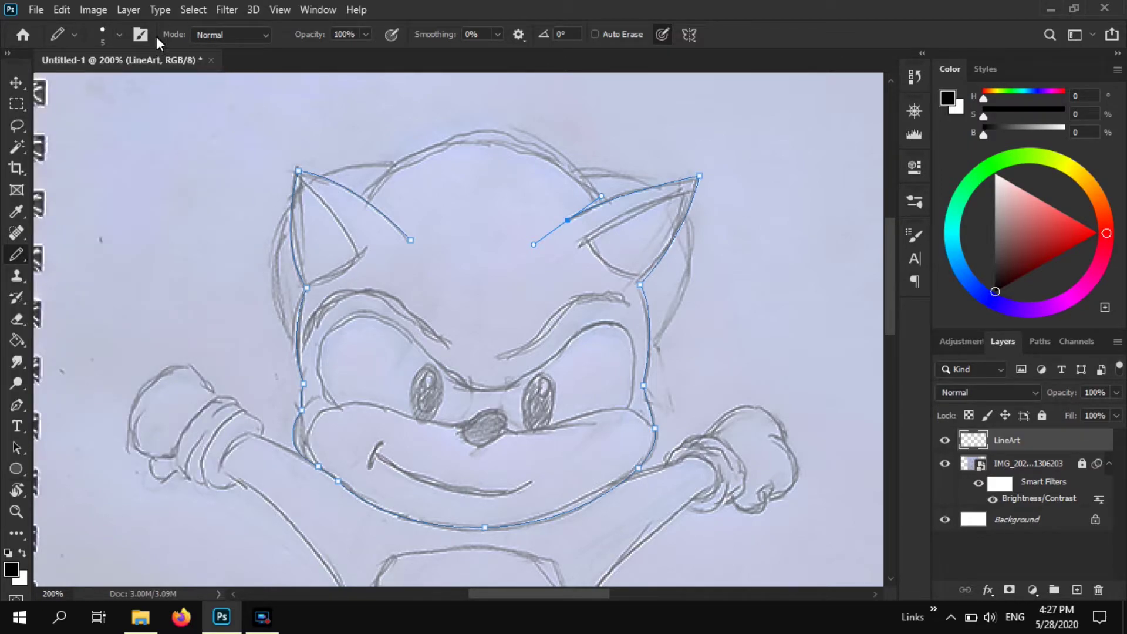
Step: Set the pencil size to 3 px and stroke the work path around the head and ears with it
{"action": "left_click", "coordinate": [119, 35]}
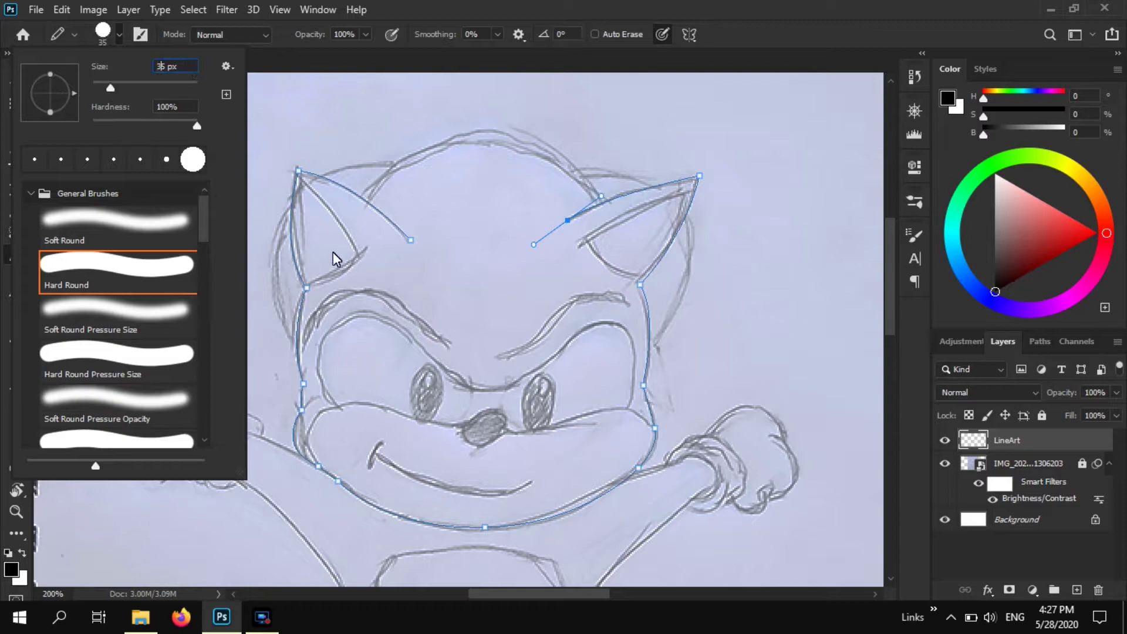
{"action": "type", "text": "3"}
{"action": "key", "text": "Return"}
{"action": "left_click", "coordinate": [119, 34]}
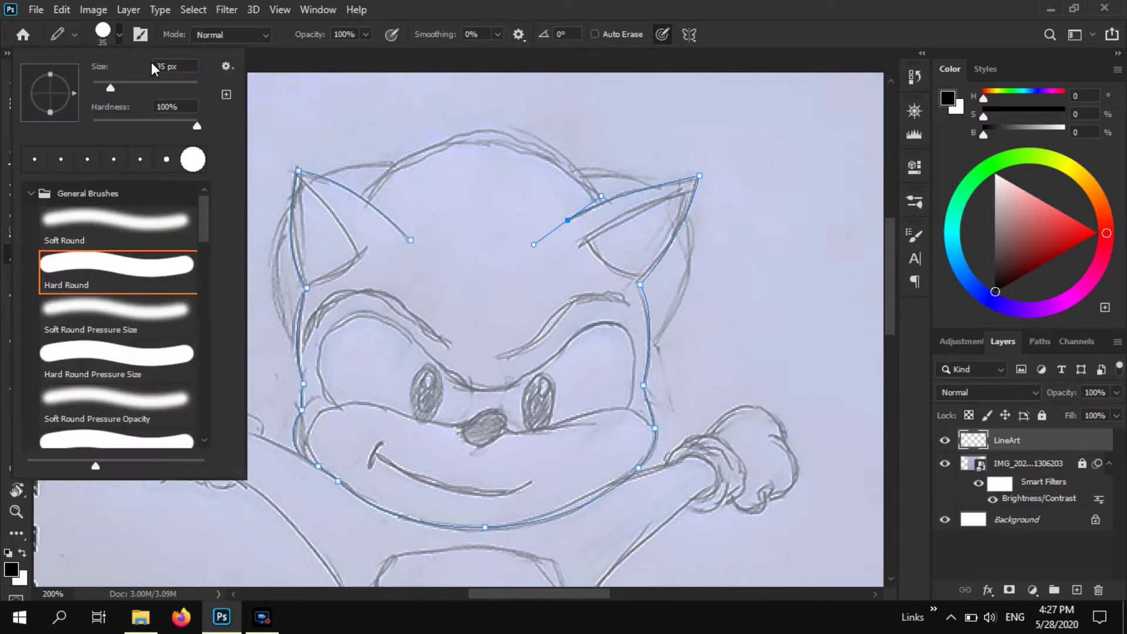
{"action": "double_click", "coordinate": [184, 66]}
{"action": "type", "text": "3"}
{"action": "key", "text": "Return"}
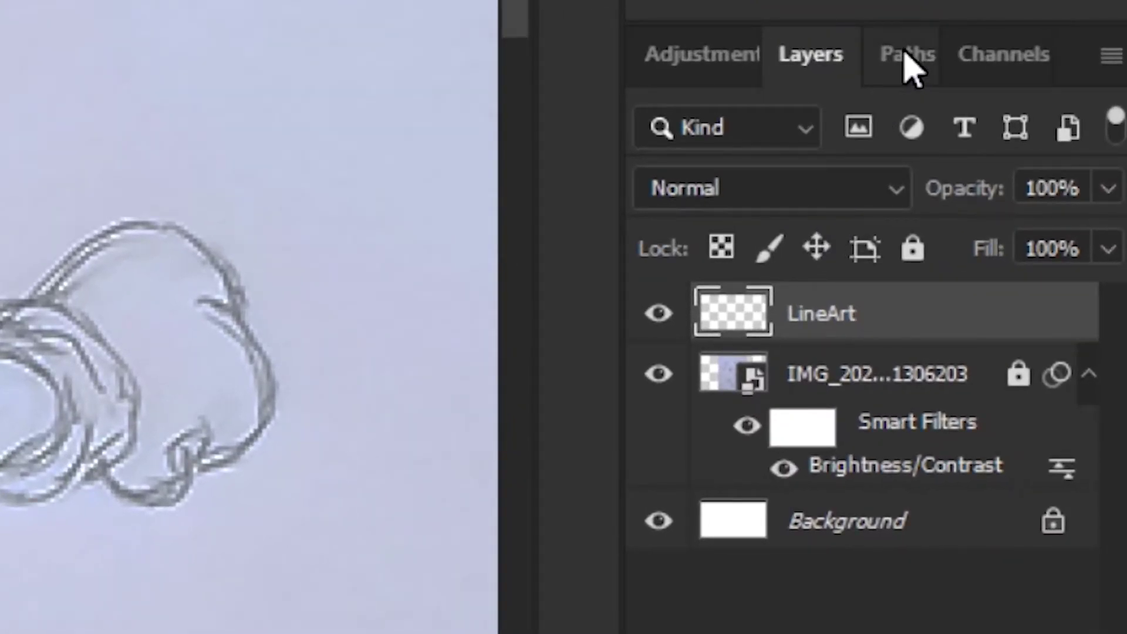
{"action": "left_click", "coordinate": [1030, 347]}
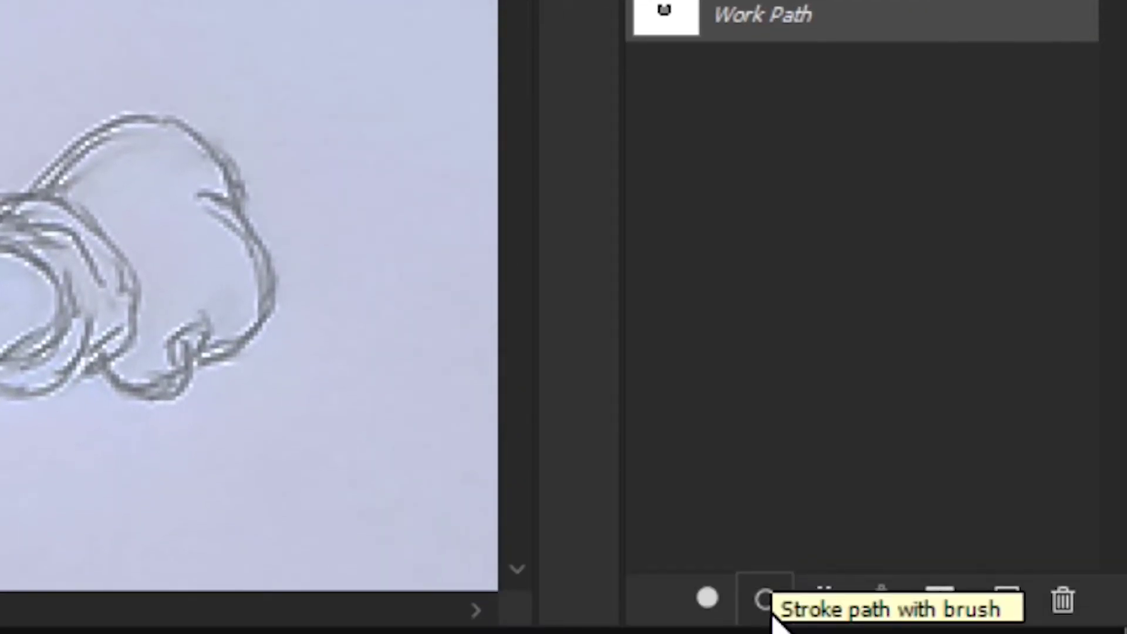
{"action": "left_click", "coordinate": [772, 609]}
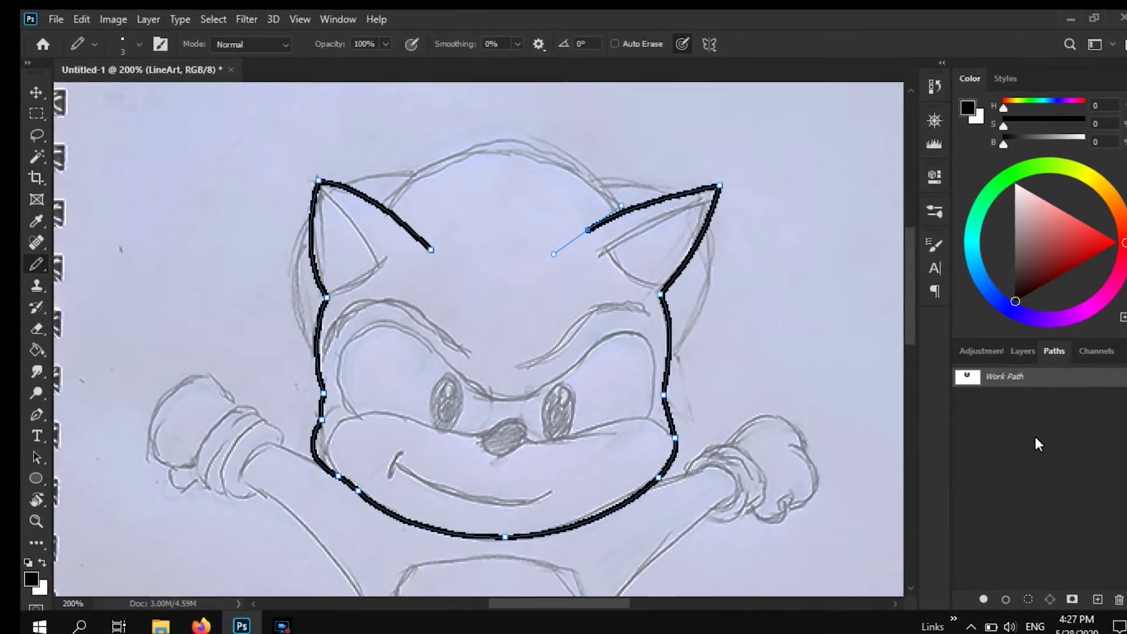
Step: Save the work path under the name Head
{"action": "double_click", "coordinate": [1001, 379]}
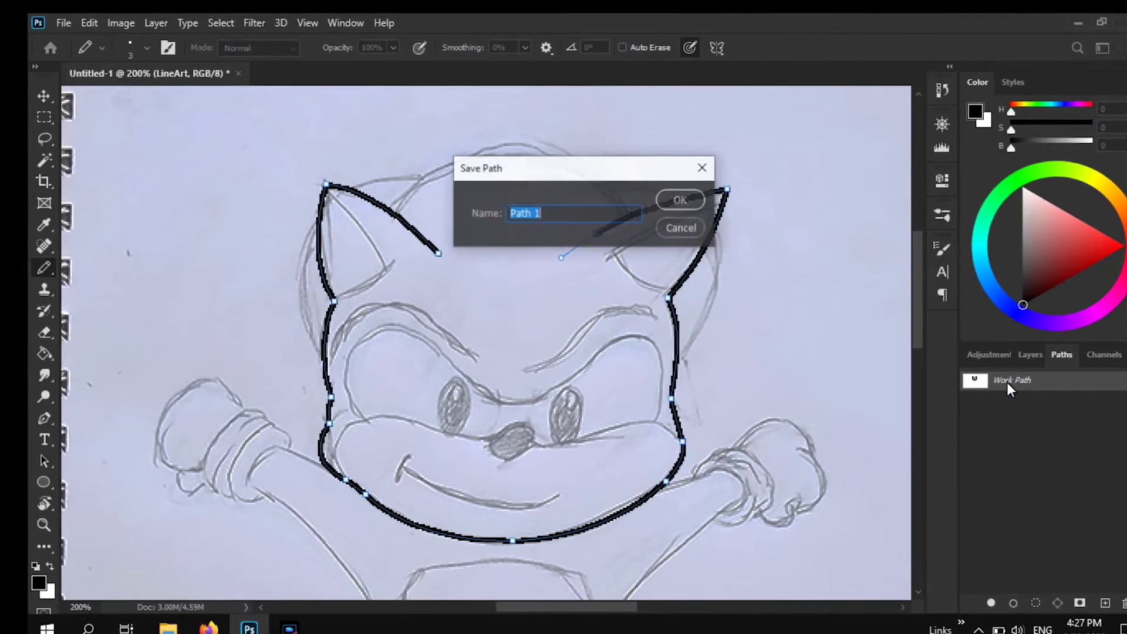
{"action": "type", "text": "He"}
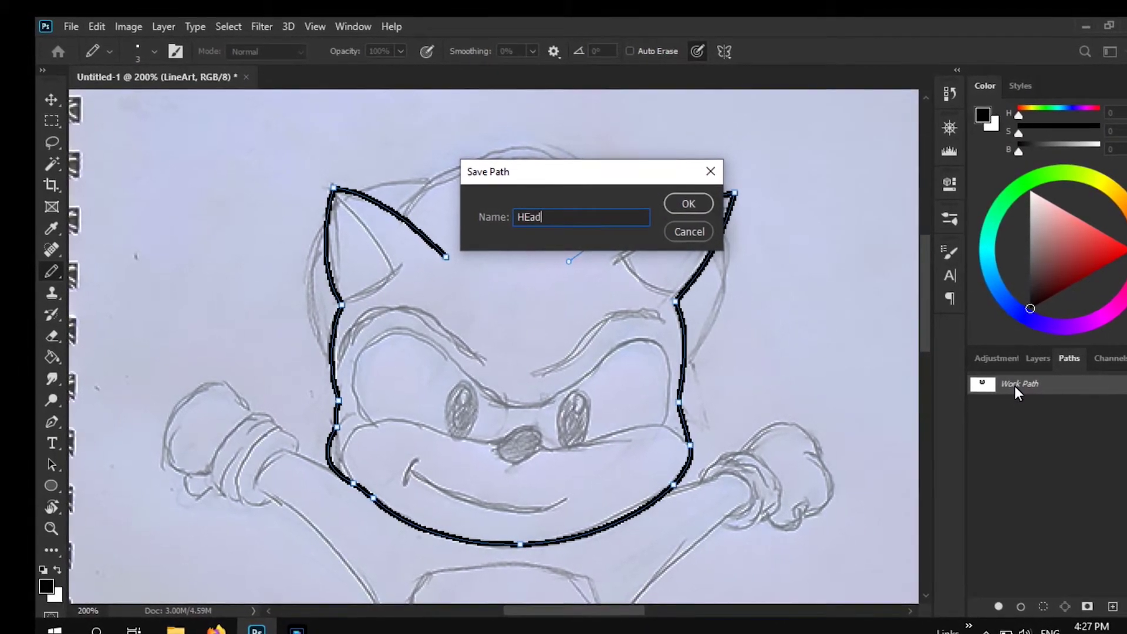
{"action": "type", "text": "ad"}
{"action": "key", "text": "Return"}
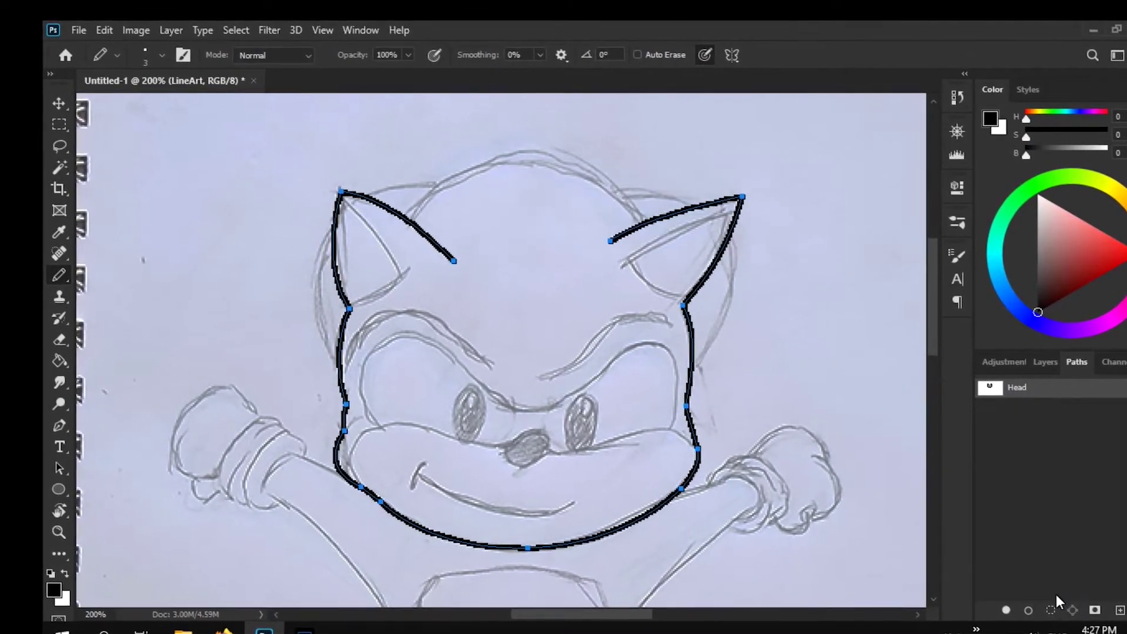
Step: Add a new empty path and name it Hair
{"action": "left_click", "coordinate": [1121, 611]}
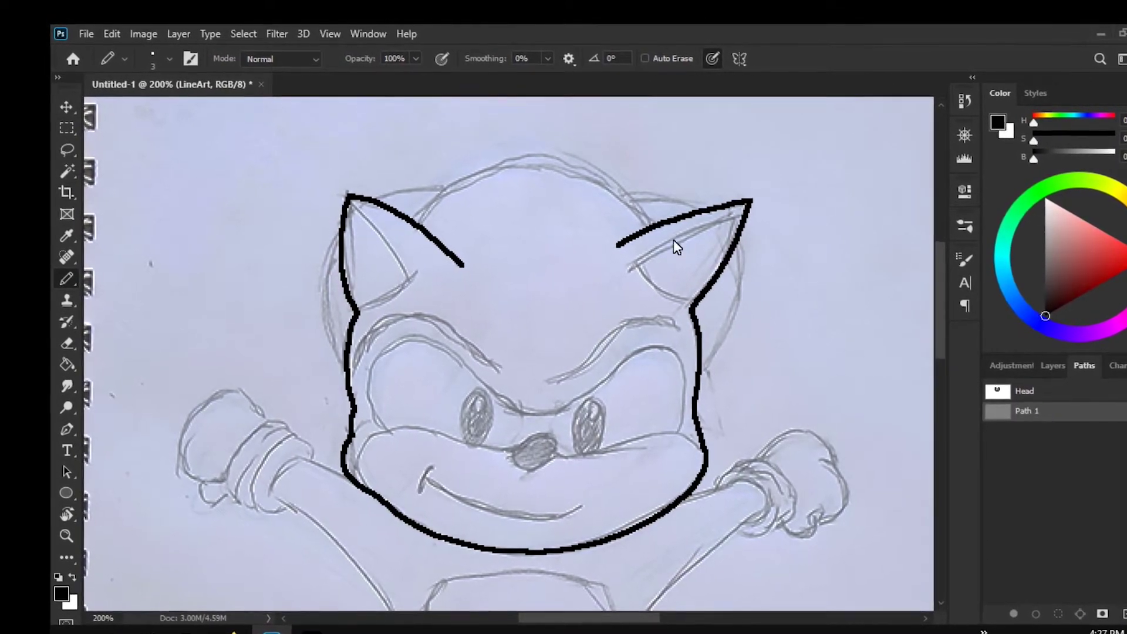
{"action": "double_click", "coordinate": [1032, 417]}
{"action": "type", "text": "Hair"}
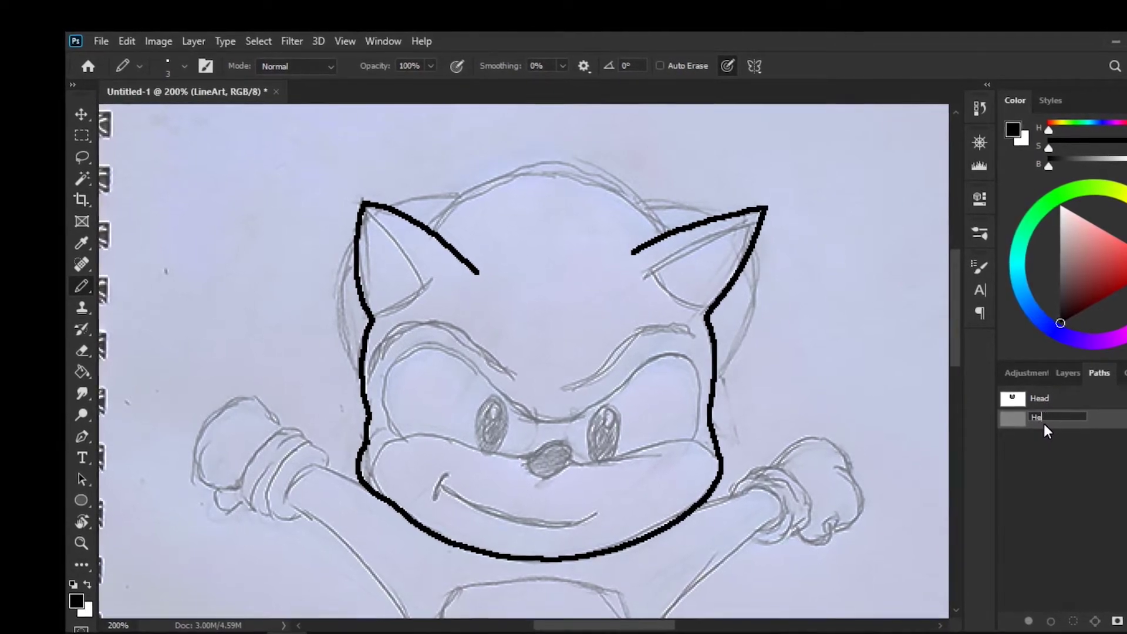
{"action": "key", "text": "Return"}
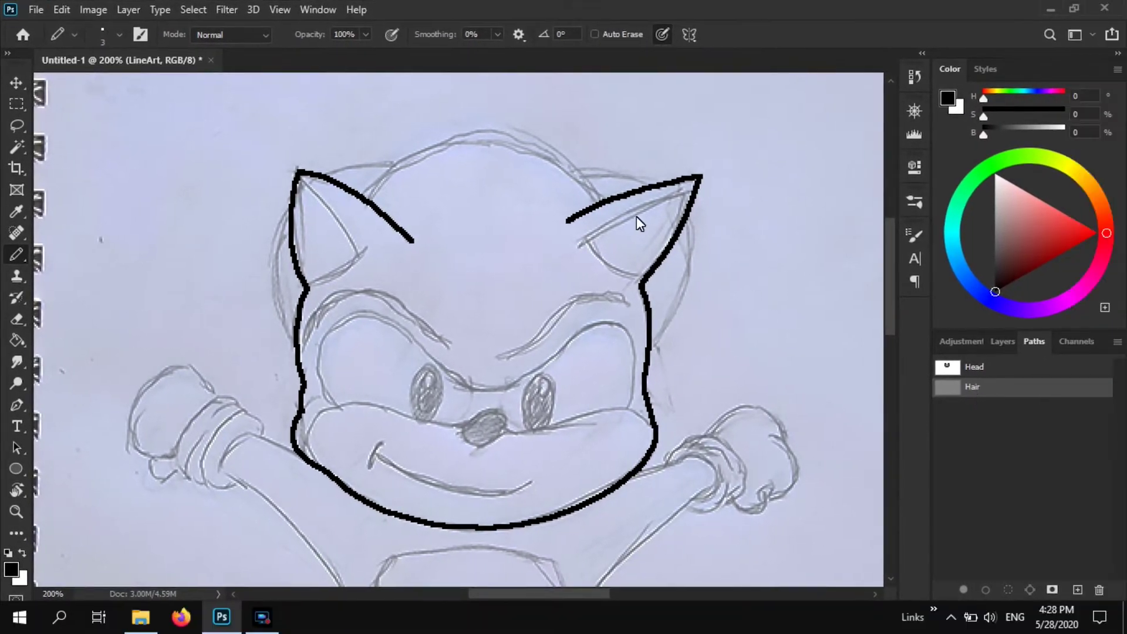
Step: Draw a curved pen path over the top of the head between the ears, with the path operation set to Combine Shapes
{"action": "key", "text": "p"}
{"action": "left_click", "coordinate": [361, 197]}
{"action": "mouse_move", "coordinate": [604, 201]}
{"action": "left_mouse_down"}
{"action": "mouse_move", "coordinate": [621, 315]}
{"action": "mouse_move", "coordinate": [725, 344]}
{"action": "left_mouse_up"}
{"action": "left_click", "coordinate": [352, 34]}
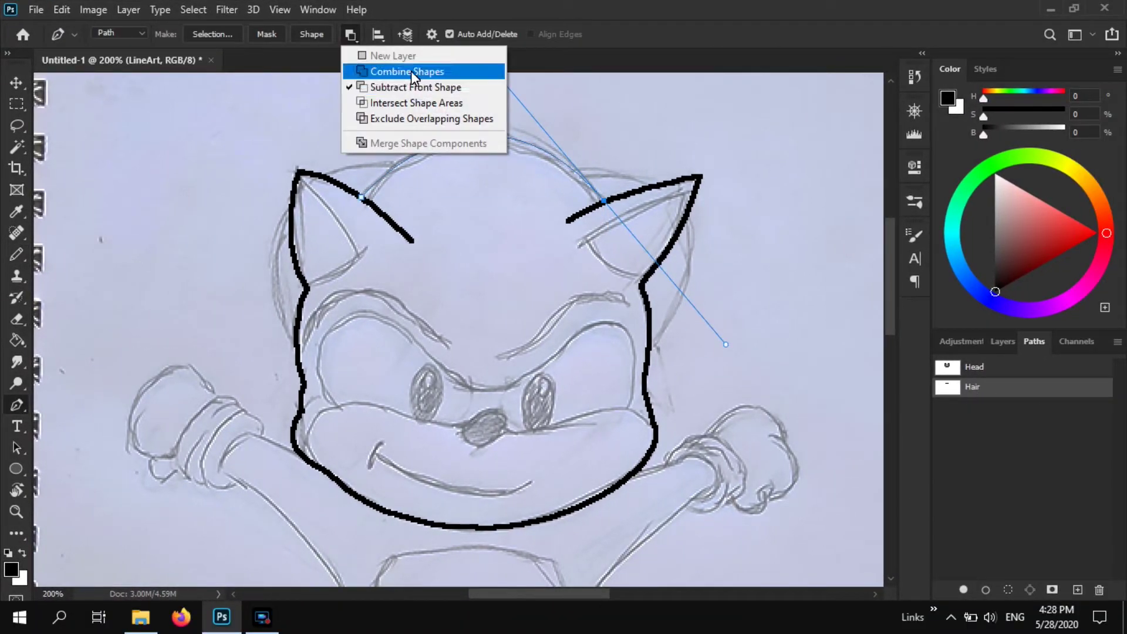
{"action": "left_click", "coordinate": [411, 72]}
Step: Trace the hair spikes behind both ears with separate curved pen paths
{"action": "right_click", "coordinate": [16, 405]}
{"action": "left_click", "coordinate": [93, 406]}
{"action": "left_click", "coordinate": [651, 346]}
{"action": "mouse_move", "coordinate": [578, 173]}
{"action": "left_mouse_down"}
{"action": "mouse_move", "coordinate": [379, 166]}
{"action": "mouse_move", "coordinate": [576, 173]}
{"action": "left_mouse_up"}
{"action": "left_click", "coordinate": [193, 308], "text": "ctrl"}
{"action": "left_click", "coordinate": [296, 343]}
Step: Stroke the Hair path with the pencil on the LineArt layer
{"action": "key", "text": "b"}
{"action": "right_click", "coordinate": [17, 447]}
{"action": "left_click", "coordinate": [94, 449]}
{"action": "left_click", "coordinate": [788, 426]}
{"action": "key", "text": "b"}
{"action": "left_click", "coordinate": [986, 589]}
Step: Deselect the Hair path and add a new path named Body
{"action": "left_click", "coordinate": [990, 447]}
{"action": "scroll", "coordinate": [869, 429], "scroll_direction": "down", "scroll_amount": 5}
{"action": "left_click", "coordinate": [1077, 590]}
{"action": "double_click", "coordinate": [976, 406]}
{"action": "type", "text": "Body"}
{"action": "key", "text": "Return"}
Step: Trace the left-hand arm, the side of the body and the curled left-hand leg with the pen on the Body path
{"action": "key", "text": "p"}
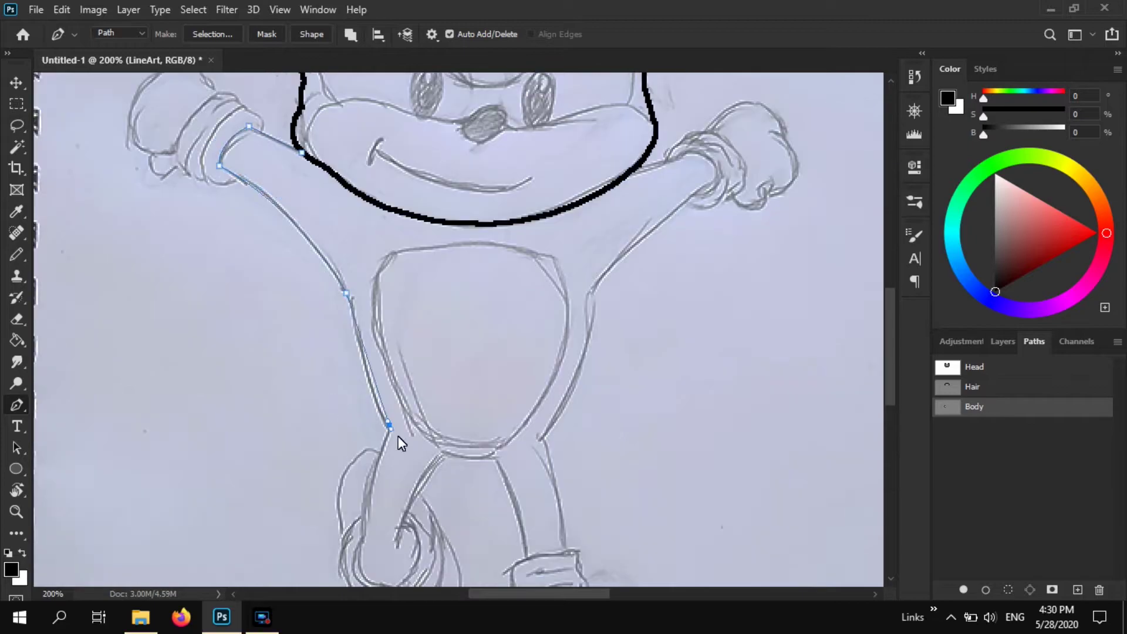
{"action": "left_click", "coordinate": [389, 425], "text": "alt"}
{"action": "scroll", "coordinate": [389, 425], "scroll_direction": "down", "scroll_amount": 3}
{"action": "left_click_drag", "start_coordinate": [365, 421], "coordinate": [413, 471]}
{"action": "left_click", "coordinate": [364, 421], "text": "alt"}
{"action": "left_click_drag", "start_coordinate": [418, 422], "coordinate": [416, 411]}
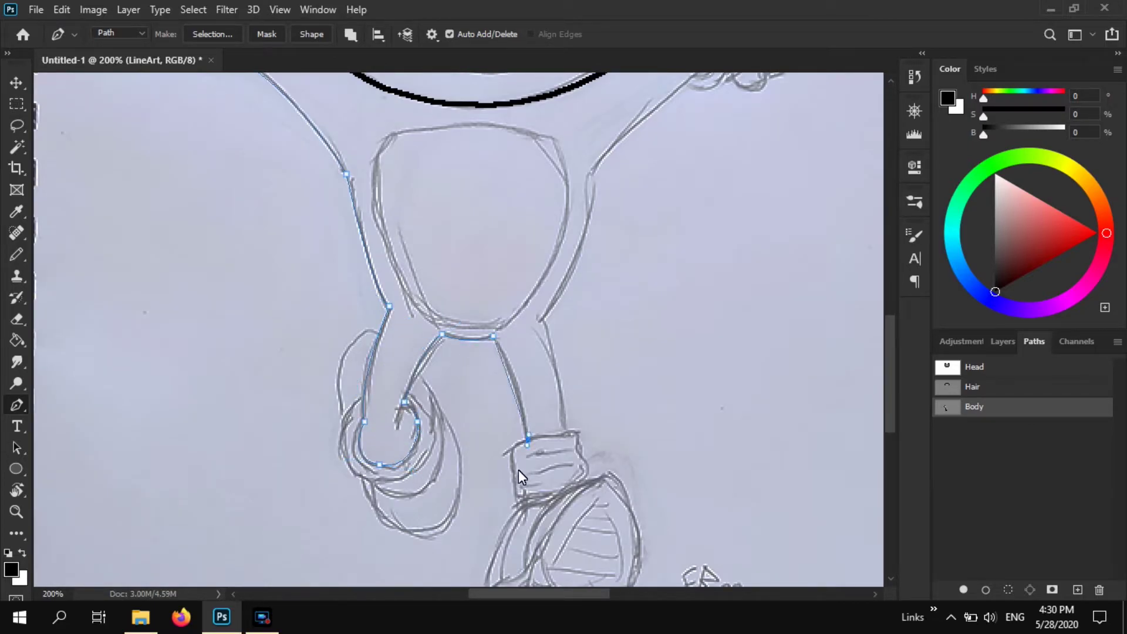
Step: Continue the body path around the right-hand leg, up the side and along the right-hand arm to the chin
{"action": "scroll", "coordinate": [519, 474], "scroll_direction": "down", "scroll_amount": 2}
{"action": "left_click", "coordinate": [531, 394]}
{"action": "left_click", "coordinate": [548, 226]}
{"action": "scroll", "coordinate": [558, 236], "scroll_direction": "up", "scroll_amount": 3}
{"action": "left_click_drag", "start_coordinate": [594, 216], "coordinate": [596, 182]}
{"action": "scroll", "coordinate": [625, 280], "scroll_direction": "up", "scroll_amount": 2}
{"action": "left_click", "coordinate": [713, 216]}
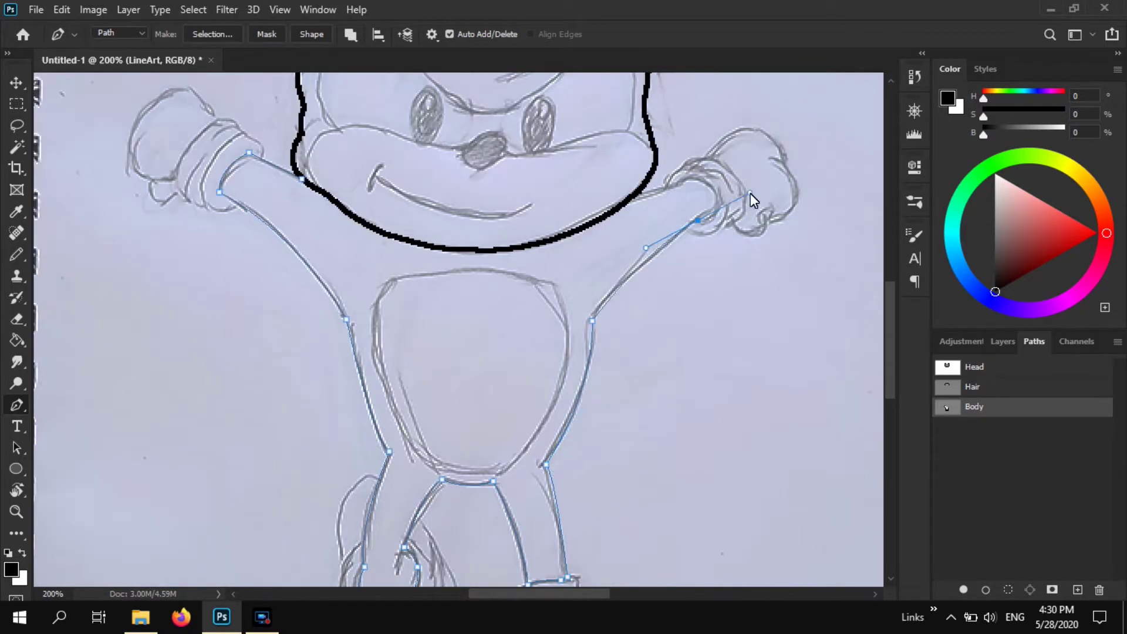
{"action": "left_click", "coordinate": [639, 199]}
Step: Stroke the Body path with the pencil, and add a new path named Face
{"action": "key", "text": "b"}
{"action": "left_click", "coordinate": [986, 590]}
{"action": "scroll", "coordinate": [661, 406], "scroll_direction": "up", "scroll_amount": 3}
{"action": "left_click", "coordinate": [1077, 590]}
{"action": "double_click", "coordinate": [974, 427]}
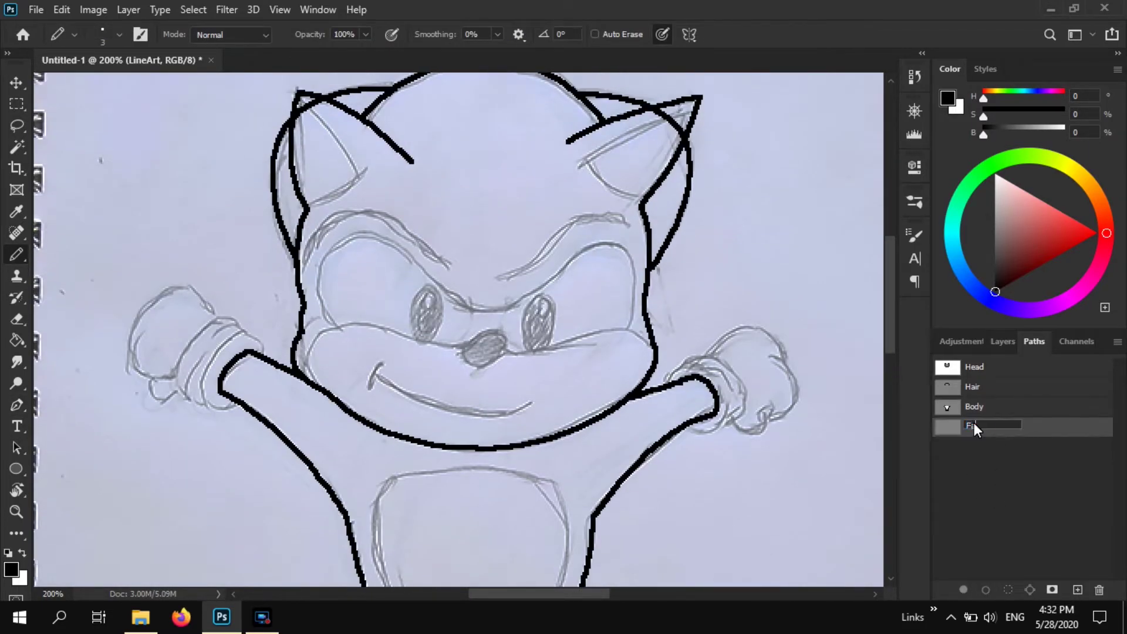
{"action": "type", "text": "Face"}
{"action": "key", "text": "Return"}
Step: Trace the upper edge of the muzzle from cheek to cheek with a curved pen path
{"action": "key", "text": "p"}
{"action": "left_click", "coordinate": [319, 390]}
{"action": "left_click_drag", "start_coordinate": [344, 325], "coordinate": [403, 317]}
{"action": "left_click_drag", "start_coordinate": [624, 330], "coordinate": [654, 352]}
{"action": "key", "text": "Escape"}
Step: Trace the joined outline of both eyes, dipping between them above the nose, and end the path
{"action": "left_click", "coordinate": [337, 324]}
{"action": "left_click_drag", "start_coordinate": [341, 241], "coordinate": [389, 207]}
{"action": "left_click", "coordinate": [431, 276]}
{"action": "left_click_drag", "start_coordinate": [494, 309], "coordinate": [526, 308]}
{"action": "left_click_drag", "start_coordinate": [568, 263], "coordinate": [576, 257]}
{"action": "left_click_drag", "start_coordinate": [620, 245], "coordinate": [653, 259]}
{"action": "left_click", "coordinate": [629, 328]}
{"action": "left_click", "coordinate": [506, 260], "text": "ctrl"}
Step: Trace the smile and its short corner mark with pen paths
{"action": "left_click", "coordinate": [377, 377]}
{"action": "mouse_move", "coordinate": [531, 403]}
{"action": "left_mouse_down"}
{"action": "mouse_move", "coordinate": [617, 381]}
{"action": "mouse_move", "coordinate": [606, 365]}
{"action": "left_mouse_up"}
{"action": "left_click", "coordinate": [382, 364]}
{"action": "left_click", "coordinate": [370, 388]}
Step: Trace the right-hand and left-hand eyebrow lines as separate curved pen paths
{"action": "left_click", "coordinate": [501, 282]}
{"action": "left_click_drag", "start_coordinate": [560, 240], "coordinate": [581, 221]}
{"action": "left_click", "coordinate": [627, 224]}
{"action": "left_click", "coordinate": [407, 231], "text": "ctrl"}
{"action": "left_click", "coordinate": [307, 262]}
{"action": "left_click_drag", "start_coordinate": [392, 226], "coordinate": [444, 265]}
{"action": "left_click", "coordinate": [445, 266]}
Step: Trace the inner lines of both ears with curved pen paths
{"action": "scroll", "coordinate": [444, 265], "scroll_direction": "up", "scroll_amount": 3}
{"action": "left_click", "coordinate": [309, 273]}
{"action": "mouse_move", "coordinate": [368, 231]}
{"action": "left_mouse_down"}
{"action": "mouse_move", "coordinate": [360, 245]}
{"action": "mouse_move", "coordinate": [364, 231]}
{"action": "left_mouse_up"}
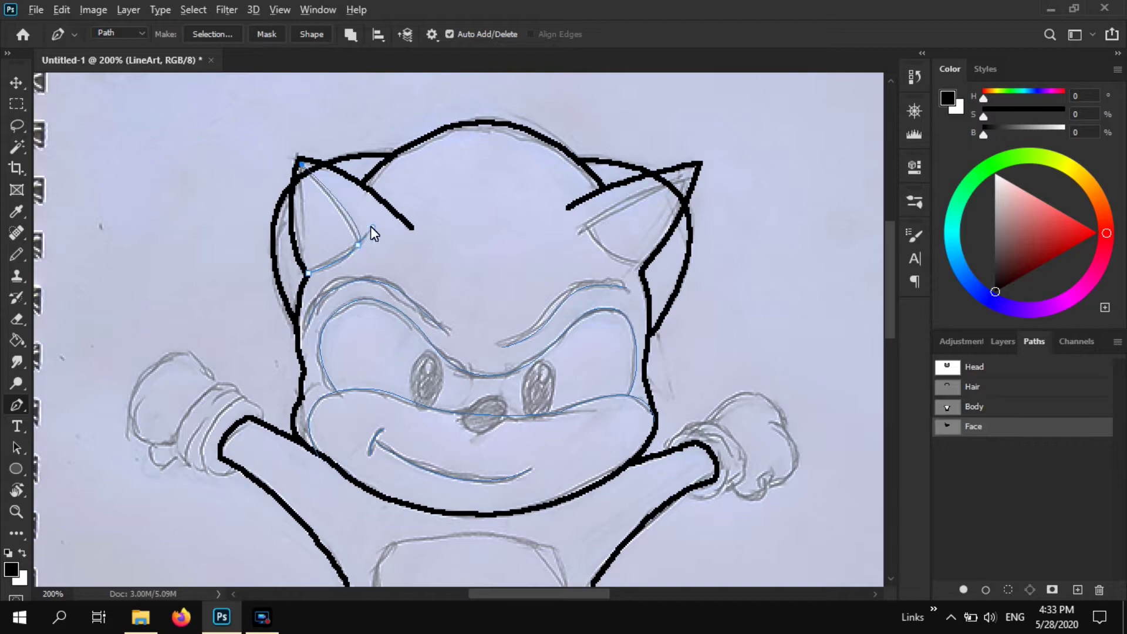
{"action": "left_click_drag", "start_coordinate": [374, 228], "coordinate": [364, 217]}
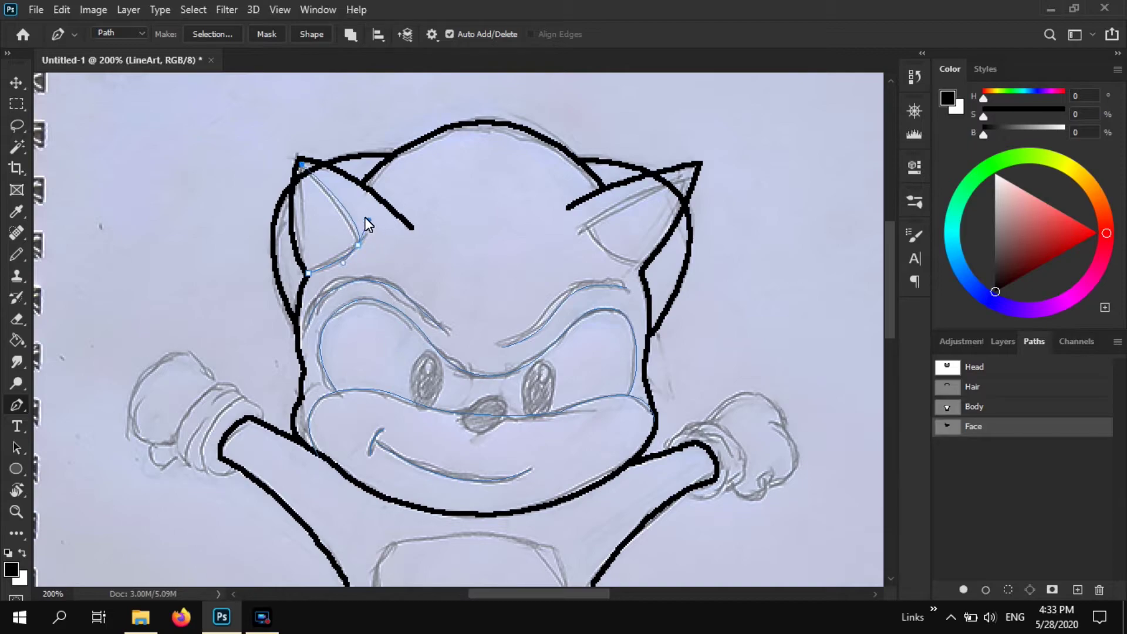
{"action": "left_click", "coordinate": [515, 260], "text": "ctrl"}
{"action": "left_click_drag", "start_coordinate": [581, 232], "coordinate": [579, 244]}
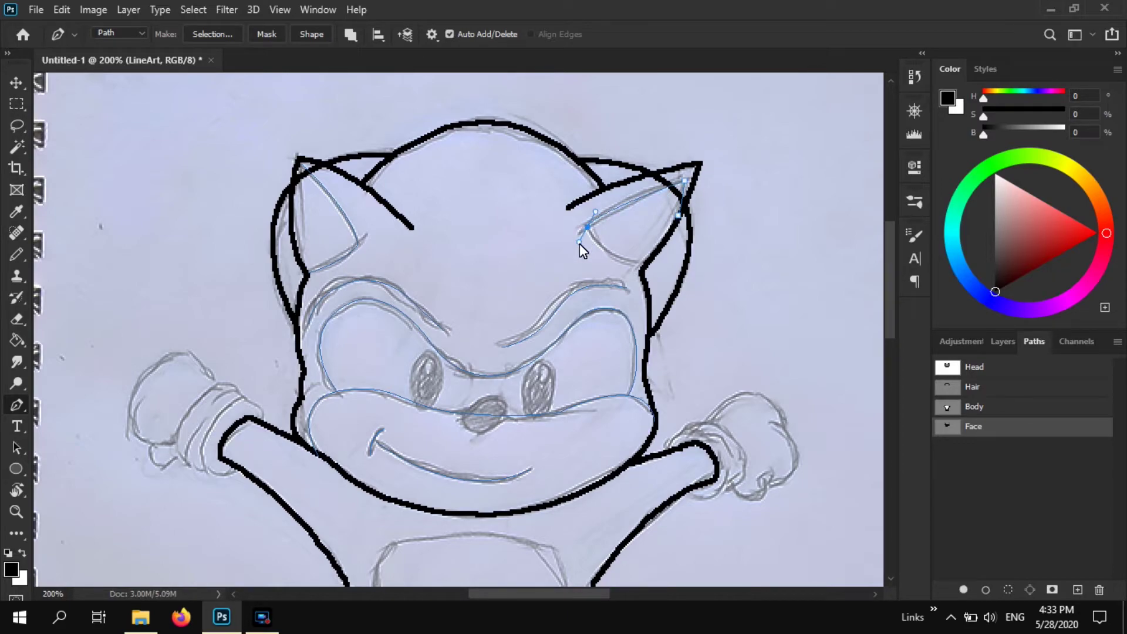
{"action": "left_click", "coordinate": [642, 267]}
Step: Stroke the Face path with a 2 px pencil
{"action": "scroll", "coordinate": [587, 267], "scroll_direction": "down", "scroll_amount": 3}
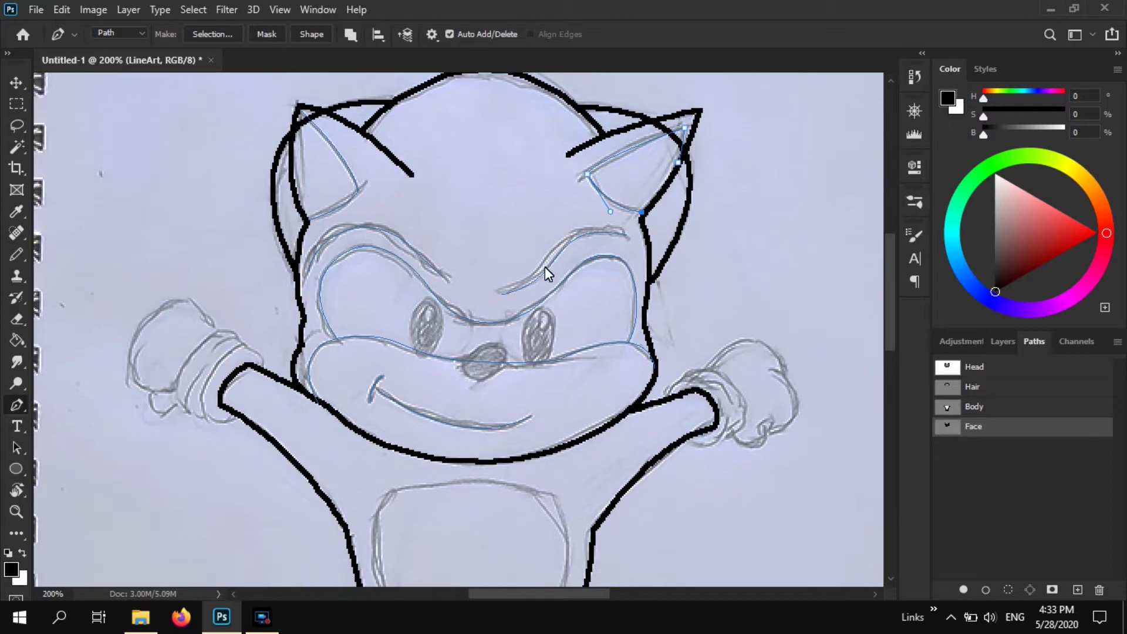
{"action": "key", "text": "a"}
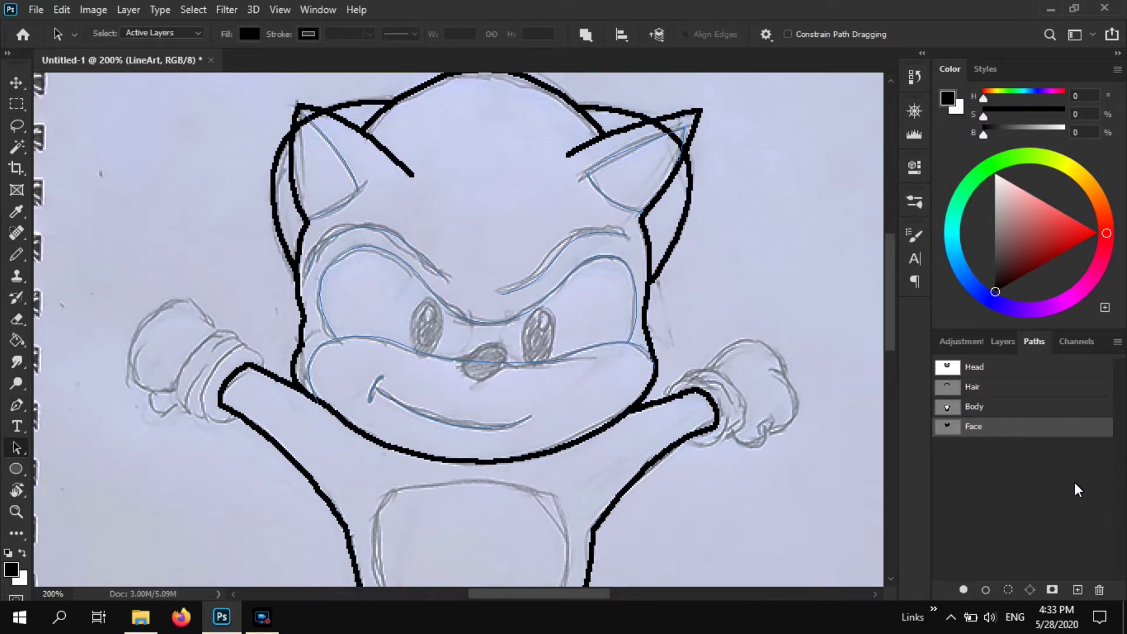
{"action": "key", "text": "b"}
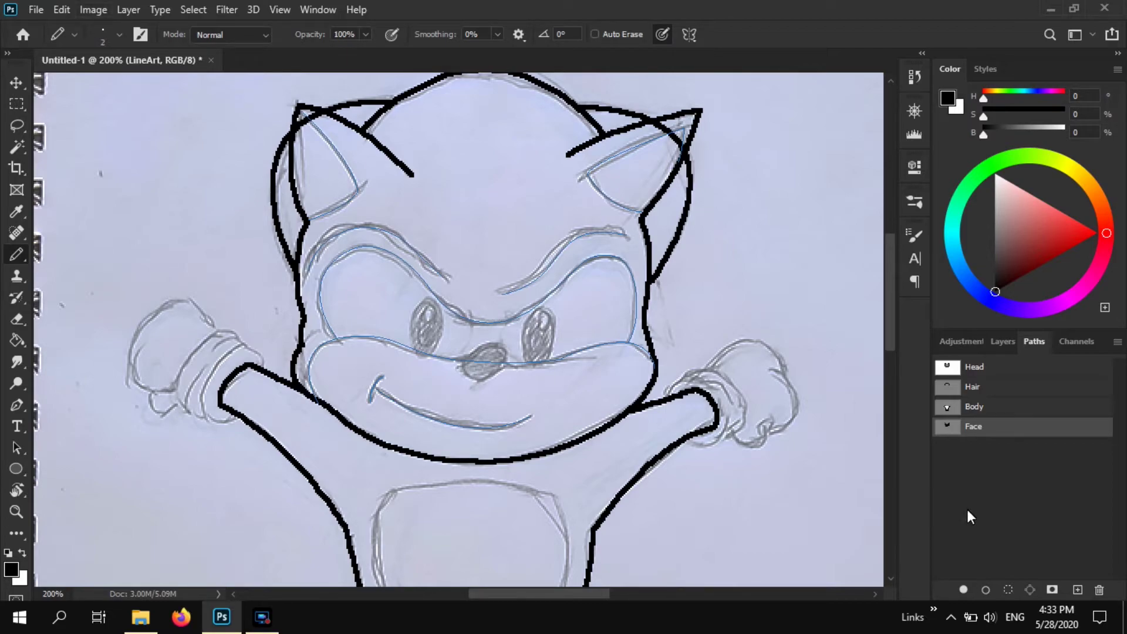
{"action": "left_click", "coordinate": [988, 590]}
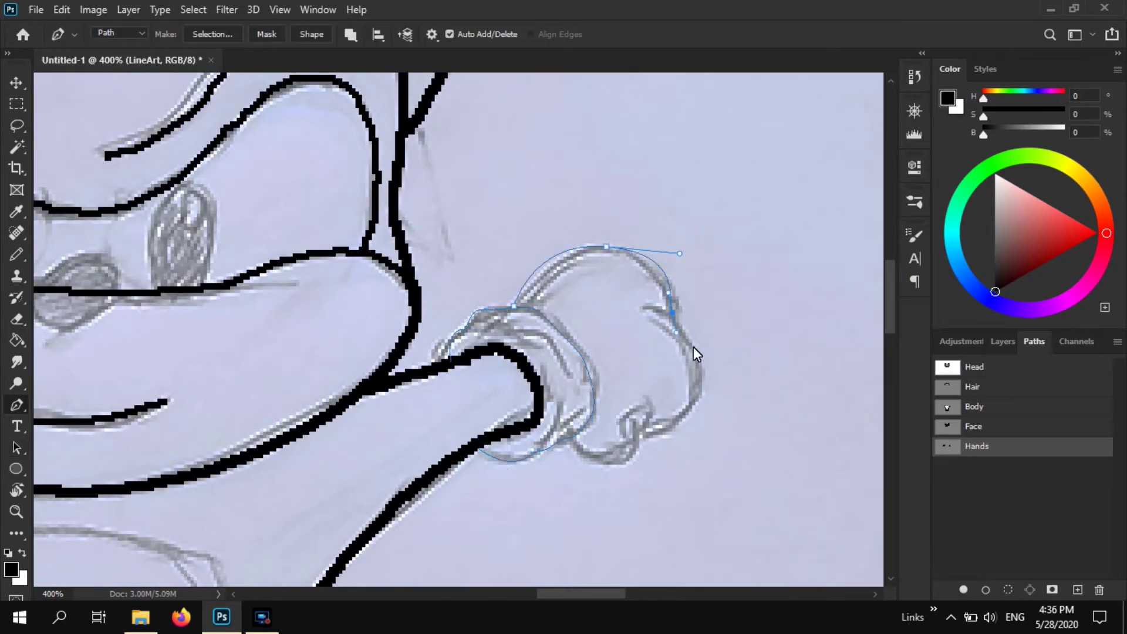
Step: Draw the inner contour and strap lines of the right-hand shoe freehand with the 2 px pencil
{"action": "left_click", "coordinate": [17, 448]}
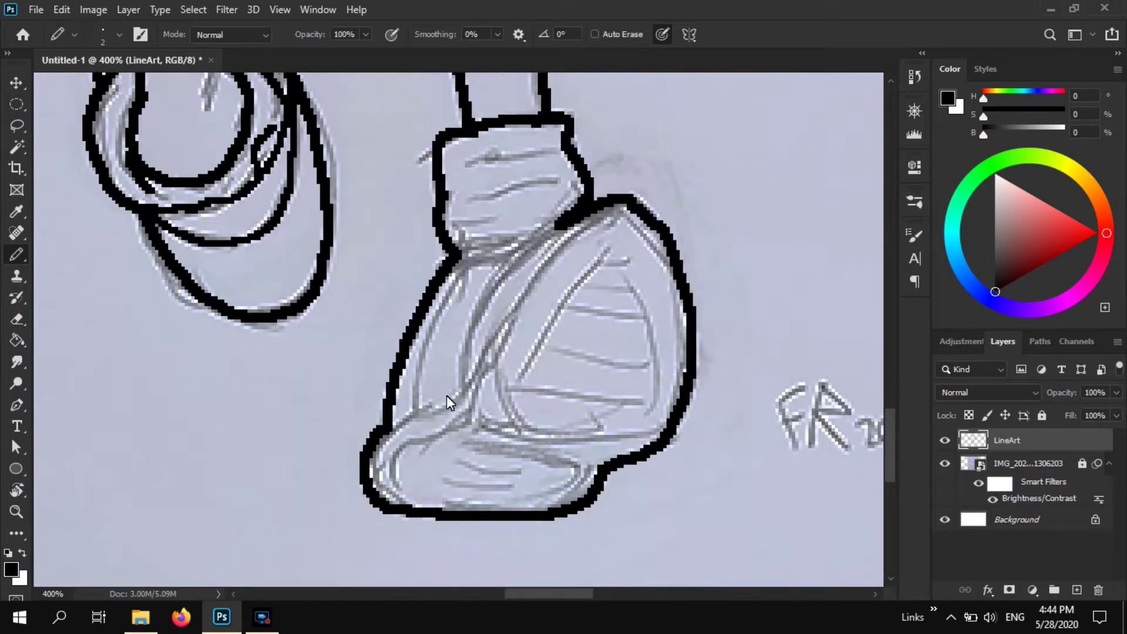
{"action": "left_click_drag", "start_coordinate": [518, 441], "coordinate": [537, 498]}
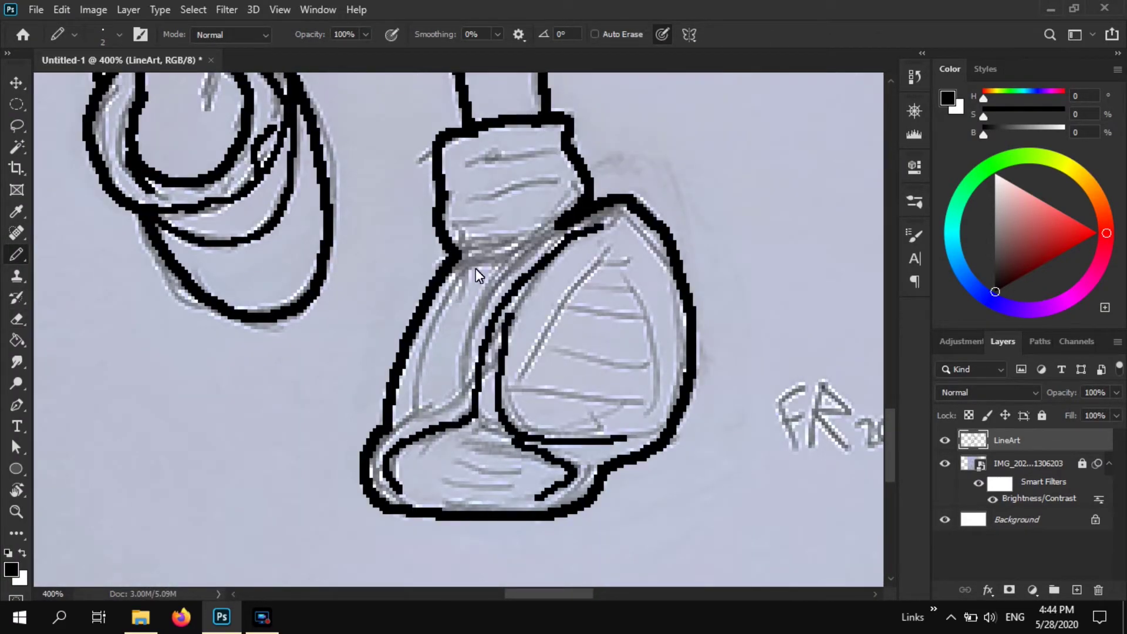
{"action": "mouse_move", "coordinate": [476, 259]}
{"action": "left_mouse_down"}
{"action": "mouse_move", "coordinate": [442, 321]}
{"action": "mouse_move", "coordinate": [406, 435]}
{"action": "mouse_move", "coordinate": [385, 444]}
{"action": "mouse_move", "coordinate": [455, 410]}
{"action": "mouse_move", "coordinate": [485, 304]}
{"action": "mouse_move", "coordinate": [559, 246]}
{"action": "left_mouse_up"}
{"action": "mouse_move", "coordinate": [455, 253]}
{"action": "left_mouse_down"}
{"action": "mouse_move", "coordinate": [487, 266]}
{"action": "mouse_move", "coordinate": [534, 258]}
{"action": "left_mouse_up"}
Step: Draw short fold lines on the sock above the right-hand shoe and trim them with the eraser
{"action": "mouse_move", "coordinate": [564, 182]}
{"action": "left_mouse_down"}
{"action": "mouse_move", "coordinate": [525, 181]}
{"action": "mouse_move", "coordinate": [483, 200]}
{"action": "mouse_move", "coordinate": [531, 147]}
{"action": "left_mouse_up"}
{"action": "left_click_drag", "start_coordinate": [523, 229], "coordinate": [447, 235]}
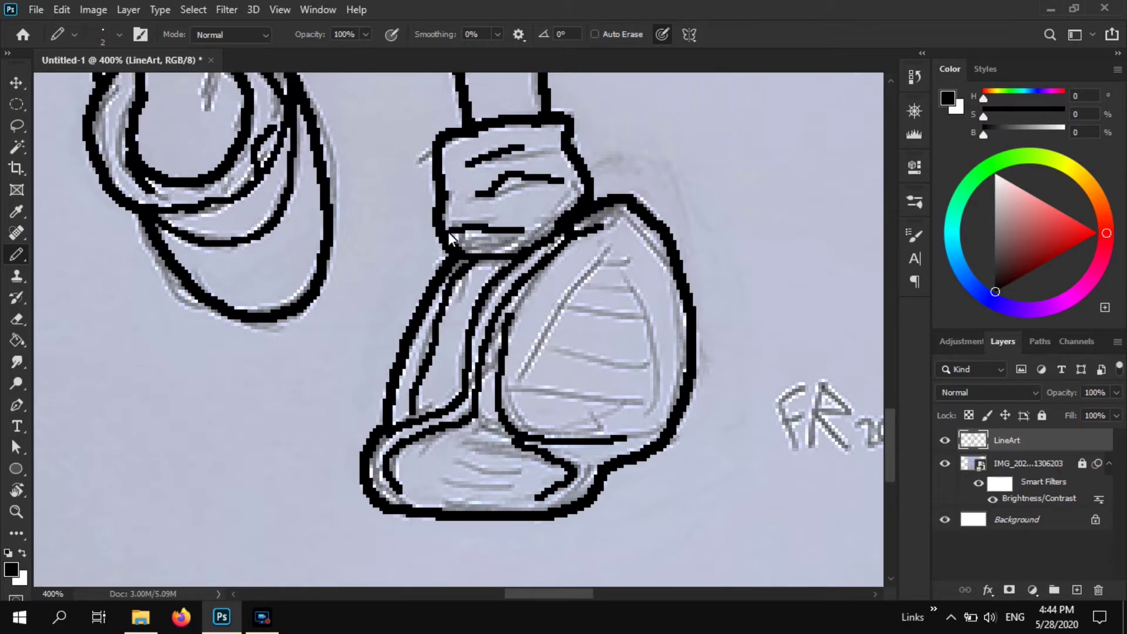
{"action": "left_click_drag", "start_coordinate": [562, 145], "coordinate": [549, 144]}
{"action": "key", "text": "e"}
{"action": "left_click_drag", "start_coordinate": [567, 182], "coordinate": [554, 180]}
{"action": "left_click_drag", "start_coordinate": [509, 221], "coordinate": [530, 227]}
{"action": "left_click_drag", "start_coordinate": [491, 157], "coordinate": [510, 152]}
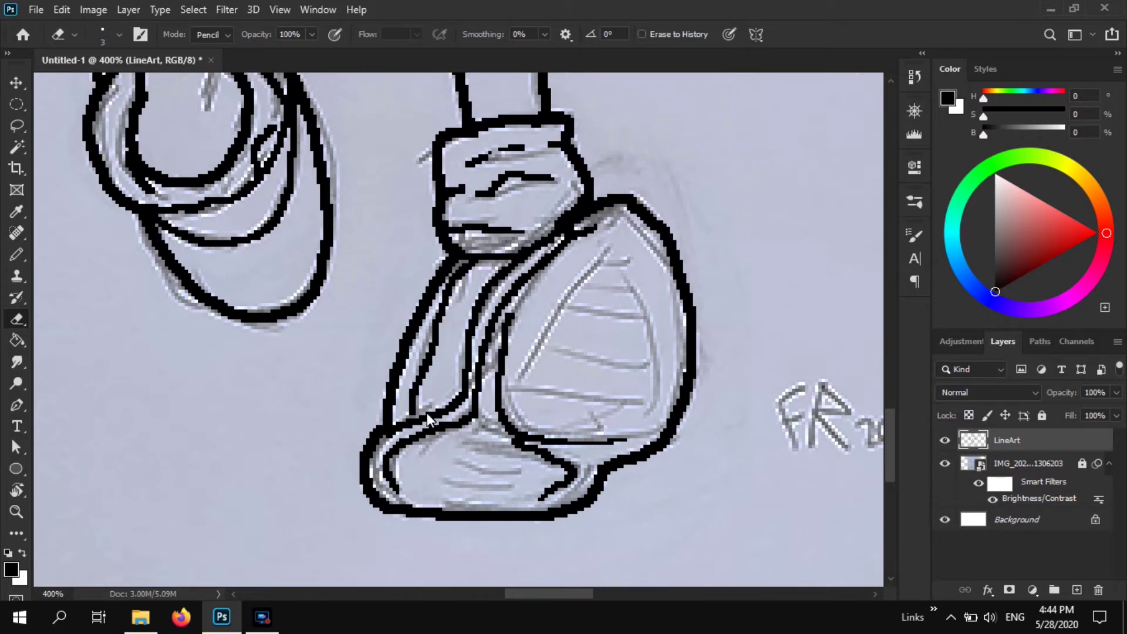
Step: Hide the photographed sketch layer and view the whole line art on the white background
{"action": "key", "text": "b"}
{"action": "scroll", "coordinate": [415, 428], "scroll_direction": "up", "scroll_amount": 3}
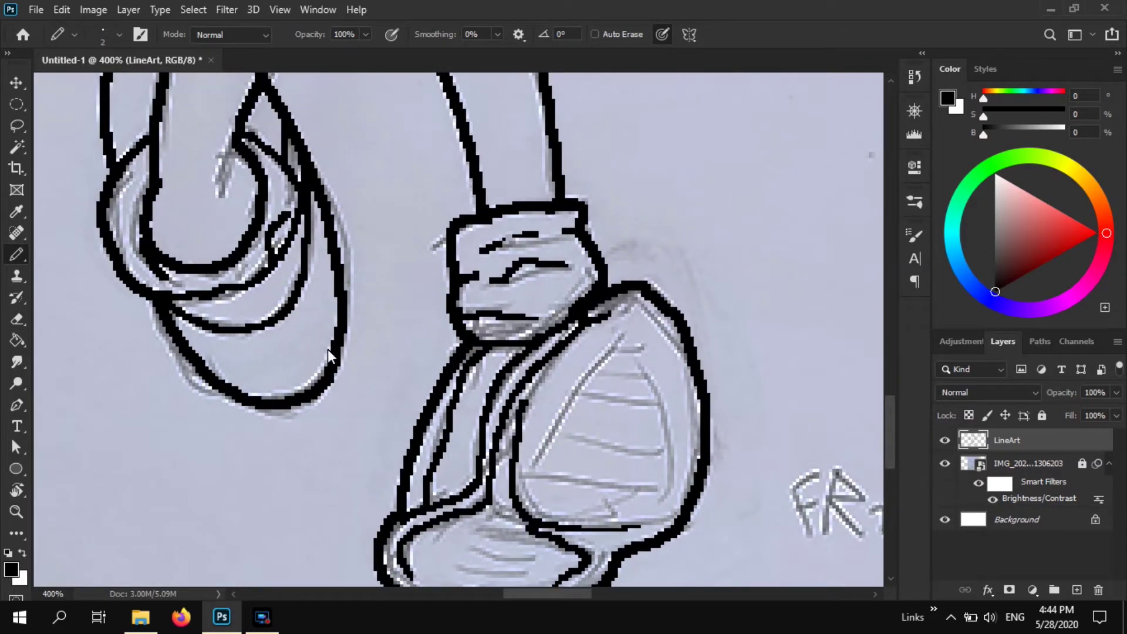
{"action": "key", "text": "ctrl+0"}
{"action": "left_click", "coordinate": [945, 464]}
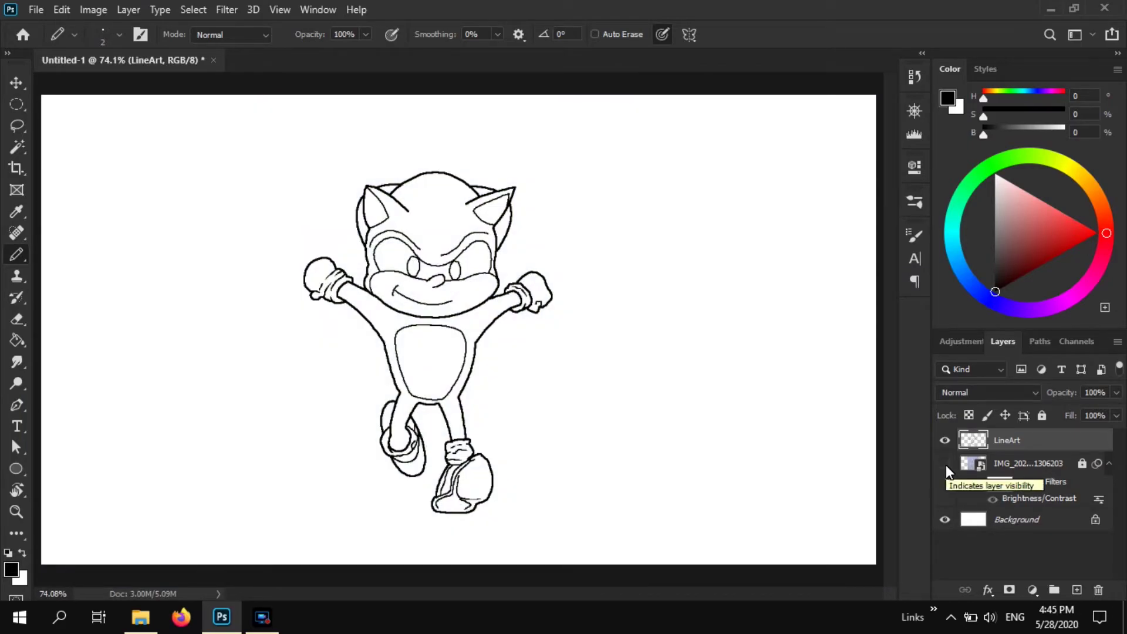
{"action": "key", "text": "ctrl+plus"}
{"action": "key", "text": "ctrl+plus"}
{"action": "key", "text": "ctrl+minus"}
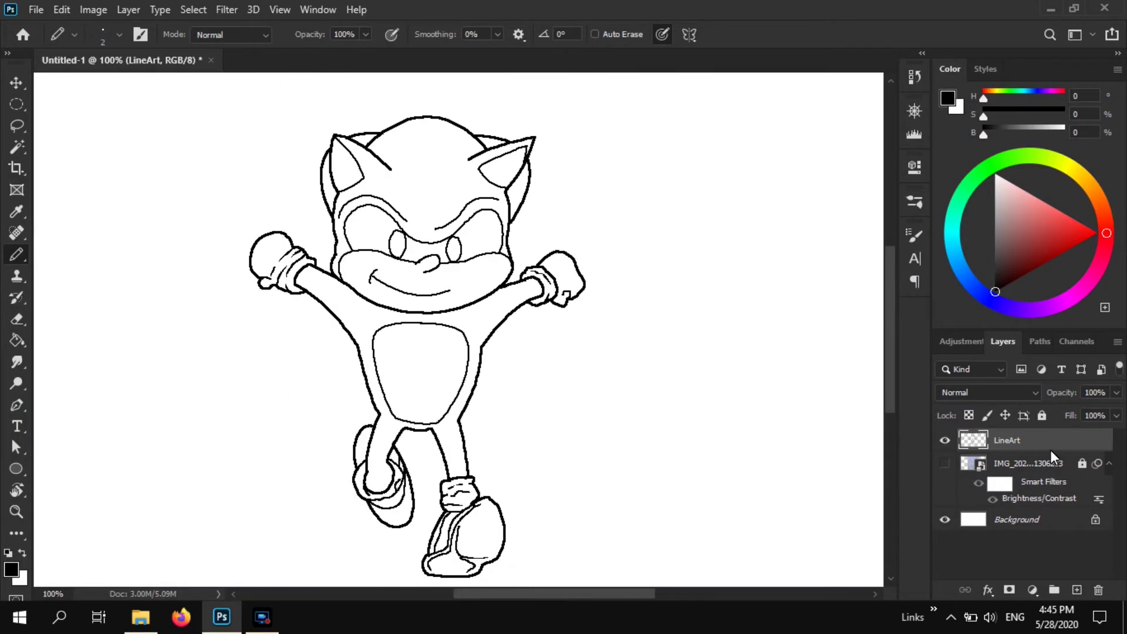
Step: Add a new layer below LineArt and name it Color
{"action": "left_click", "coordinate": [1076, 589]}
{"action": "left_click_drag", "start_coordinate": [1021, 441], "coordinate": [1014, 471]}
{"action": "double_click", "coordinate": [1011, 464]}
{"action": "type", "text": "Color"}
{"action": "key", "text": "Return"}
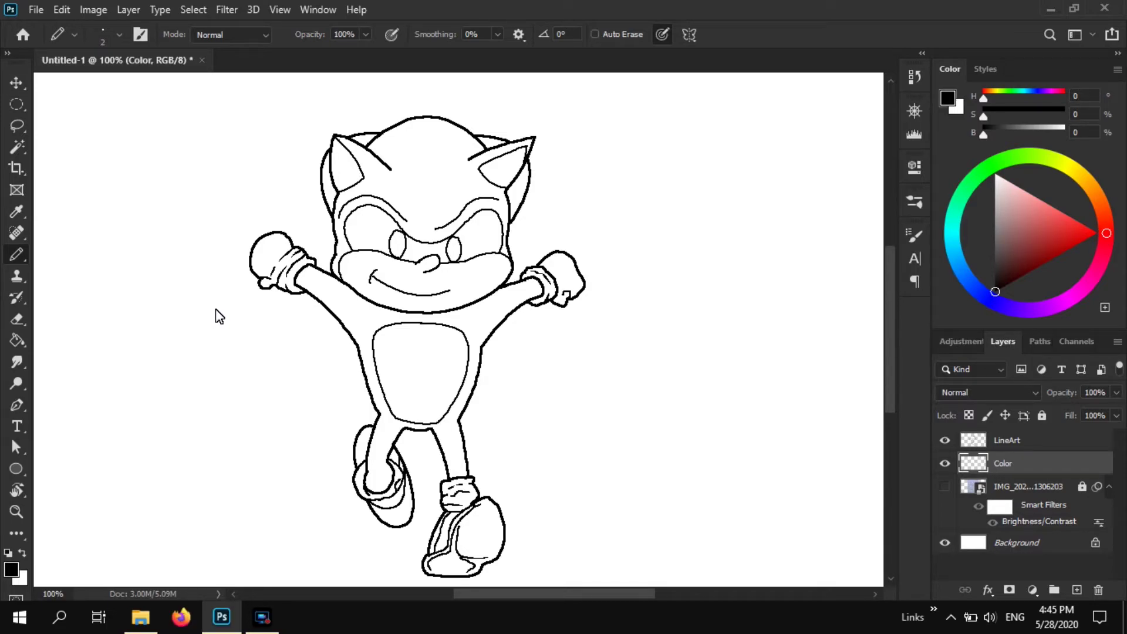
Step: Set the foreground color to a dark blue with H 235, S 65 and B 60 for the Paint Bucket
{"action": "left_click", "coordinate": [984, 296]}
{"action": "left_click_drag", "start_coordinate": [1061, 246], "coordinate": [1036, 243]}
{"action": "key", "text": "g"}
{"action": "key", "text": "ctrl+plus"}
{"action": "key", "text": "ctrl+plus"}
{"action": "key", "text": "ctrl+plus"}
{"action": "key", "text": "ctrl+plus"}
{"action": "key", "text": "ctrl+plus"}
{"action": "key", "text": "ctrl+plus"}
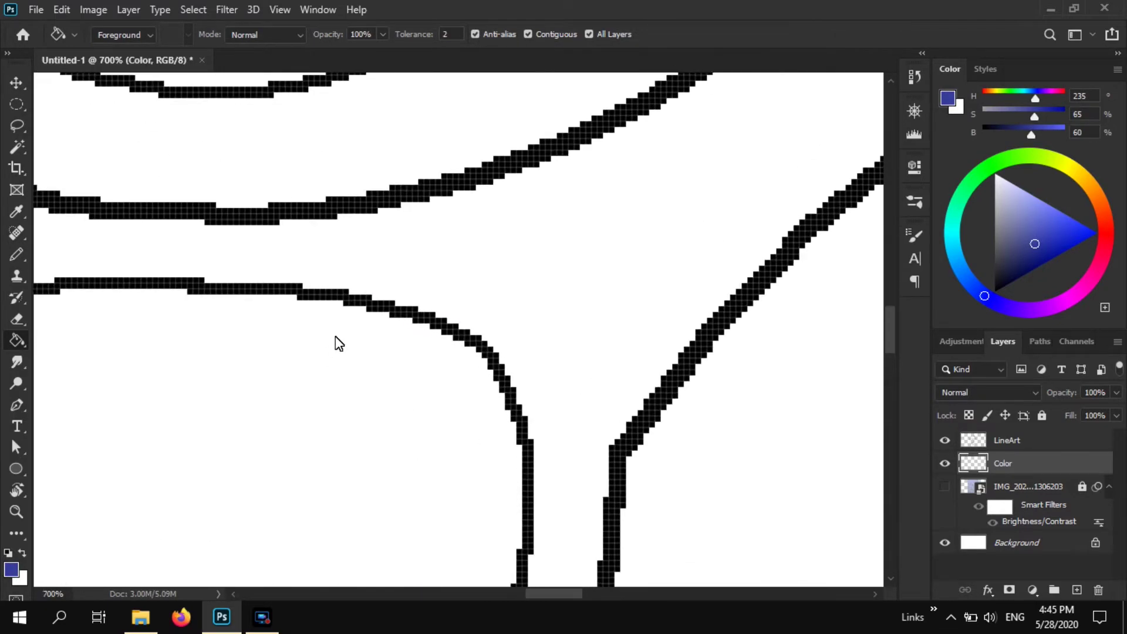
{"action": "left_click", "coordinate": [475, 34]}
{"action": "key", "text": "ctrl+0"}
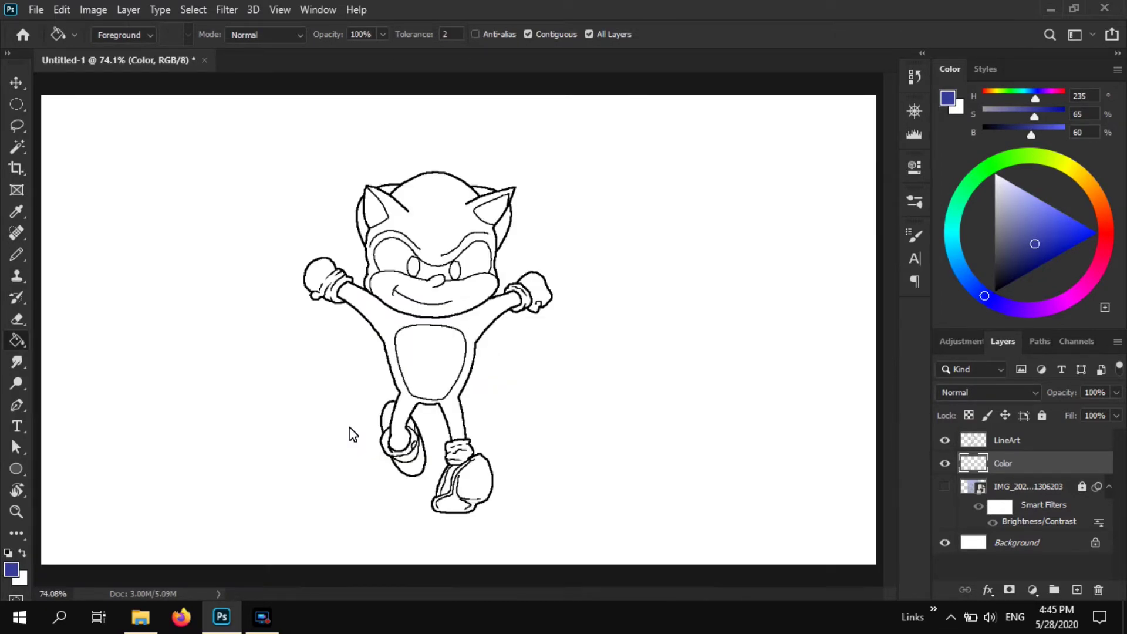
{"action": "left_click", "coordinate": [475, 34]}
Step: Fill the body, head and hair spikes with the dark blue on the Color layer
{"action": "left_click", "coordinate": [476, 339]}
{"action": "left_click", "coordinate": [438, 209]}
{"action": "left_click", "coordinate": [385, 190]}
{"action": "left_click", "coordinate": [360, 224]}
{"action": "left_click", "coordinate": [482, 193]}
{"action": "key", "text": "ctrl+plus"}
{"action": "key", "text": "ctrl+plus"}
{"action": "mouse_move", "coordinate": [383, 489]}
{"action": "left_mouse_down"}
{"action": "mouse_move", "coordinate": [382, 217]}
{"action": "mouse_move", "coordinate": [394, 472]}
{"action": "left_mouse_up"}
Step: Try several orange-brown tones as the fill of the muzzle
{"action": "left_click", "coordinate": [1102, 207]}
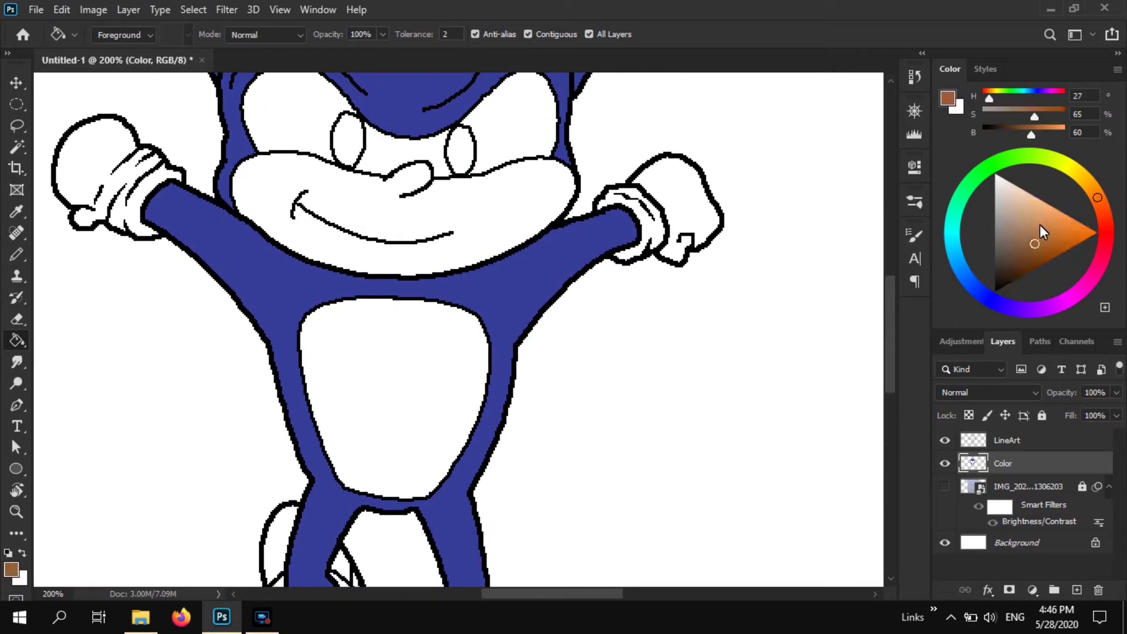
{"action": "left_click", "coordinate": [1015, 227]}
{"action": "left_click", "coordinate": [1103, 217]}
{"action": "left_click", "coordinate": [1042, 225]}
{"action": "left_click_drag", "start_coordinate": [1102, 218], "coordinate": [1044, 224]}
{"action": "left_click", "coordinate": [443, 213]}
{"action": "left_click", "coordinate": [1043, 211]}
{"action": "left_click", "coordinate": [446, 214]}
Step: Fill the muzzle and the belly with a light tan of H 38, S 43 and B 90
{"action": "left_click", "coordinate": [1034, 209]}
{"action": "left_click", "coordinate": [1096, 197]}
{"action": "left_click", "coordinate": [497, 249]}
{"action": "scroll", "coordinate": [337, 405], "scroll_direction": "up", "scroll_amount": 3}
{"action": "scroll", "coordinate": [337, 405], "scroll_direction": "down", "scroll_amount": 2}
{"action": "left_click", "coordinate": [337, 405]}
{"action": "scroll", "coordinate": [337, 405], "scroll_direction": "up", "scroll_amount": 3}
{"action": "left_click", "coordinate": [1089, 186]}
{"action": "left_click", "coordinate": [505, 282]}
{"action": "scroll", "coordinate": [458, 352], "scroll_direction": "down", "scroll_amount": 1}
{"action": "left_click", "coordinate": [434, 405]}
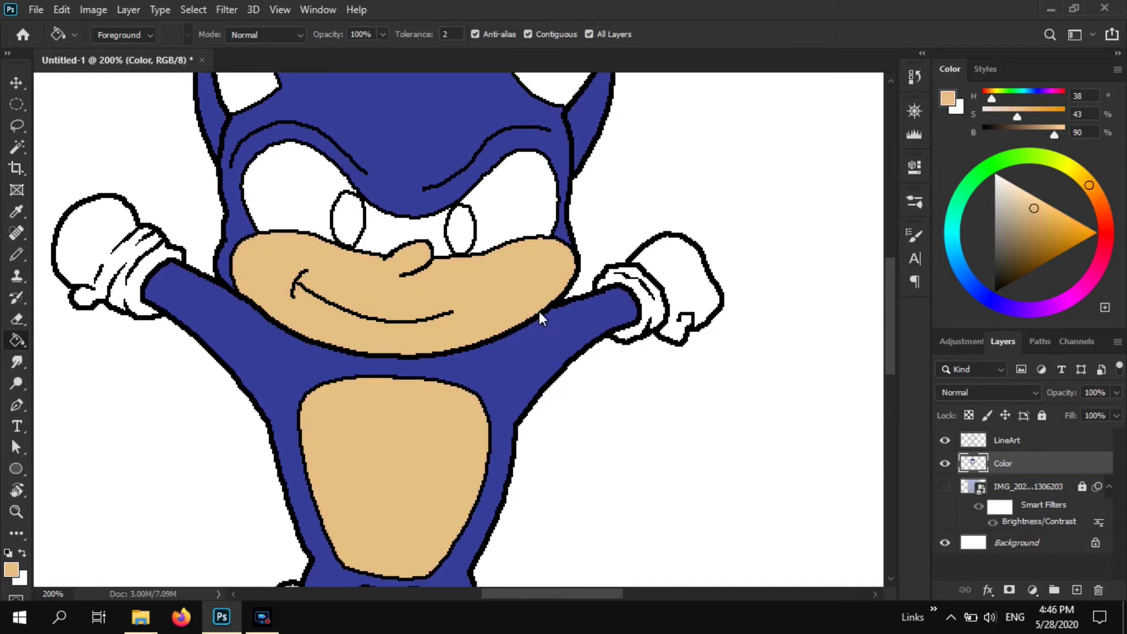
Step: Refill the muzzle, belly and inner ears with a richer tan of H 38, S 53 and B 94
{"action": "left_click", "coordinate": [1046, 210]}
{"action": "scroll", "coordinate": [441, 454], "scroll_direction": "up", "scroll_amount": 4}
{"action": "scroll", "coordinate": [359, 312], "scroll_direction": "down", "scroll_amount": 10}
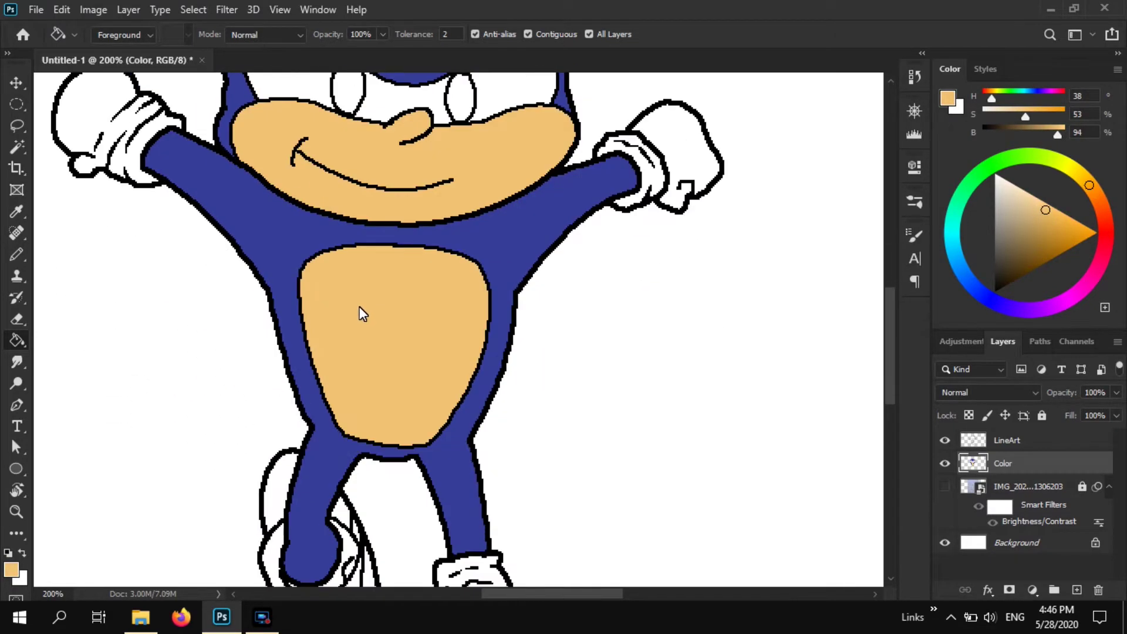
Step: Fill the raised rear shoe with a red of H 3, S 86 and B 74
{"action": "left_click", "coordinate": [1106, 229]}
{"action": "left_click", "coordinate": [1060, 242]}
{"action": "scroll", "coordinate": [447, 352], "scroll_direction": "down", "scroll_amount": 3}
{"action": "left_click", "coordinate": [352, 382]}
{"action": "left_click", "coordinate": [340, 274]}
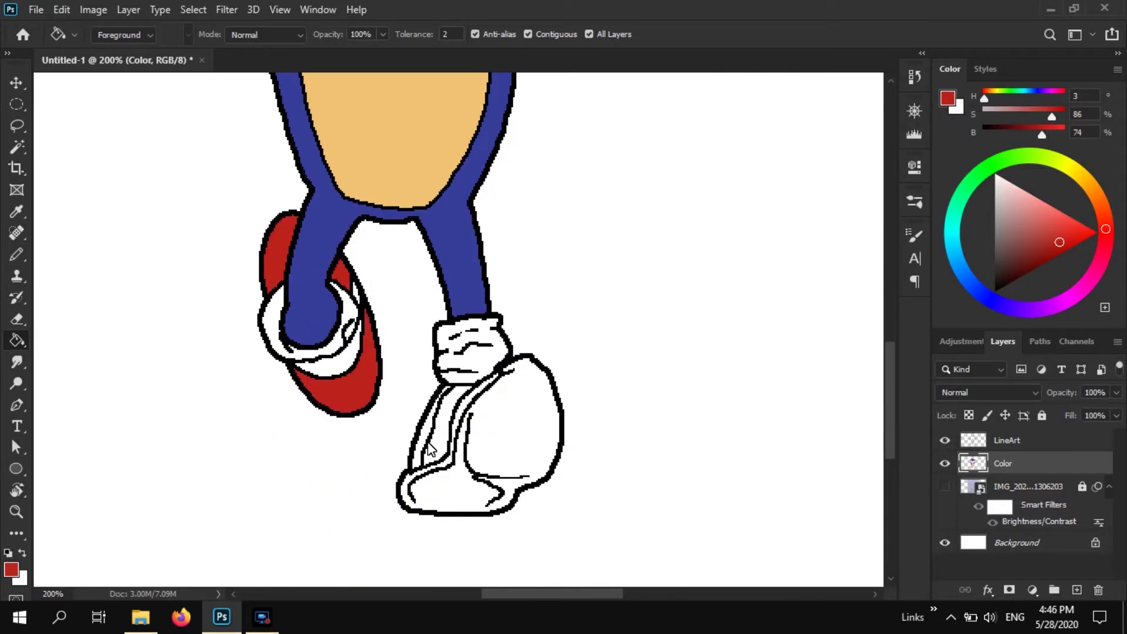
Step: Fill the narrow side strip of the front shoe with the same red, including the small gaps near the sock
{"action": "left_click", "coordinate": [426, 443]}
{"action": "scroll", "coordinate": [425, 443], "scroll_direction": "up", "scroll_amount": 3}
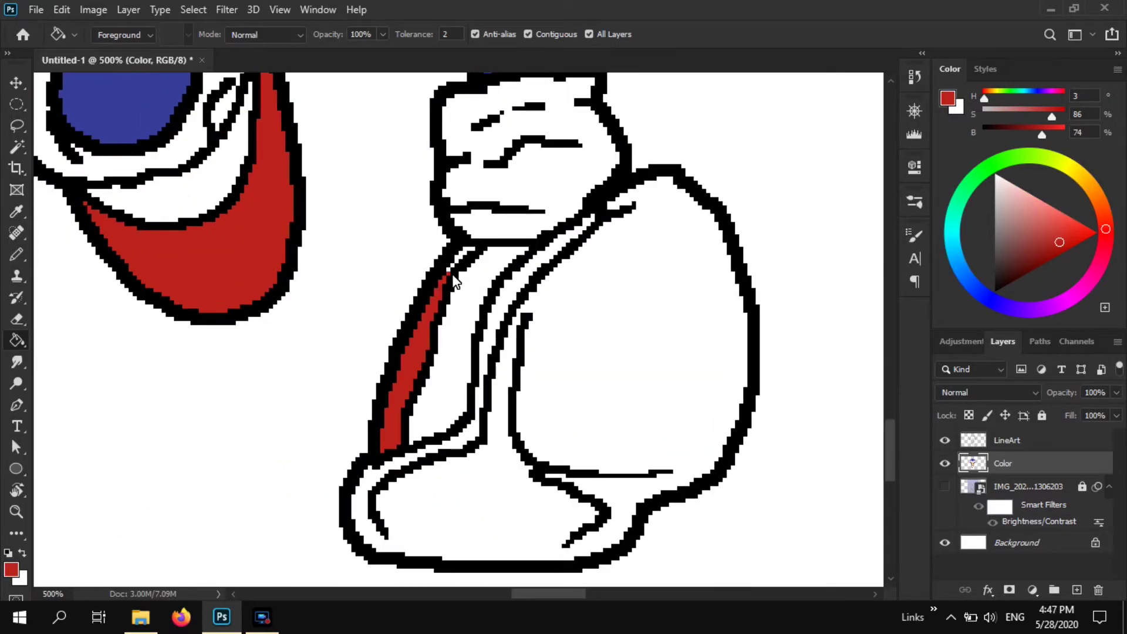
{"action": "left_click", "coordinate": [477, 35]}
{"action": "key", "text": "ctrl+z"}
{"action": "left_click", "coordinate": [410, 375]}
{"action": "left_click", "coordinate": [478, 34]}
{"action": "left_click", "coordinate": [452, 267]}
{"action": "left_click", "coordinate": [465, 251]}
Step: Fill the front shoe's sole and strap and the rear shoe's strap with a pale pink of H 3, S 10 and B 91
{"action": "left_click", "coordinate": [1005, 190]}
{"action": "left_click", "coordinate": [638, 290]}
{"action": "left_click", "coordinate": [446, 325]}
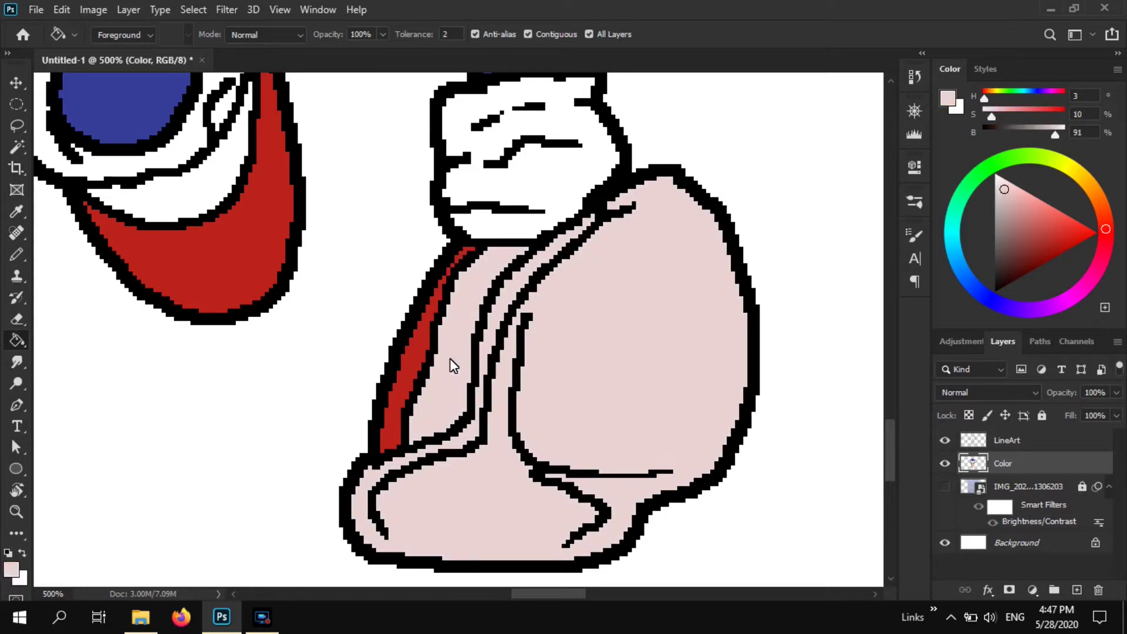
{"action": "left_click_drag", "start_coordinate": [231, 203], "coordinate": [425, 346]}
{"action": "left_click", "coordinate": [406, 326]}
{"action": "left_click", "coordinate": [435, 158]}
Step: Fill the socks on both feet with a cream of H 52, S 10 and B 95
{"action": "left_click_drag", "start_coordinate": [643, 304], "coordinate": [369, 186]}
{"action": "left_click", "coordinate": [1076, 172]}
{"action": "left_click", "coordinate": [447, 205]}
{"action": "left_click_drag", "start_coordinate": [298, 225], "coordinate": [566, 313]}
{"action": "left_click", "coordinate": [1004, 185]}
{"action": "left_click", "coordinate": [694, 236]}
{"action": "left_click", "coordinate": [391, 250]}
{"action": "left_click", "coordinate": [413, 216]}
Step: Sample the pale pink of the front shoe, darken it and refill the shoe's sole with the darker tone
{"action": "left_click_drag", "start_coordinate": [412, 216], "coordinate": [292, 95]}
{"action": "left_click", "coordinate": [748, 343], "text": "alt"}
{"action": "left_click", "coordinate": [1008, 201]}
{"action": "left_click", "coordinate": [1005, 209]}
{"action": "left_click", "coordinate": [698, 357]}
Step: Sample the cream from the sock and fill both gloves with it
{"action": "key", "text": "ctrl+minus"}
{"action": "key", "text": "ctrl+minus"}
{"action": "key", "text": "ctrl+minus"}
{"action": "key", "text": "ctrl+minus"}
{"action": "left_click", "coordinate": [488, 465], "text": "alt"}
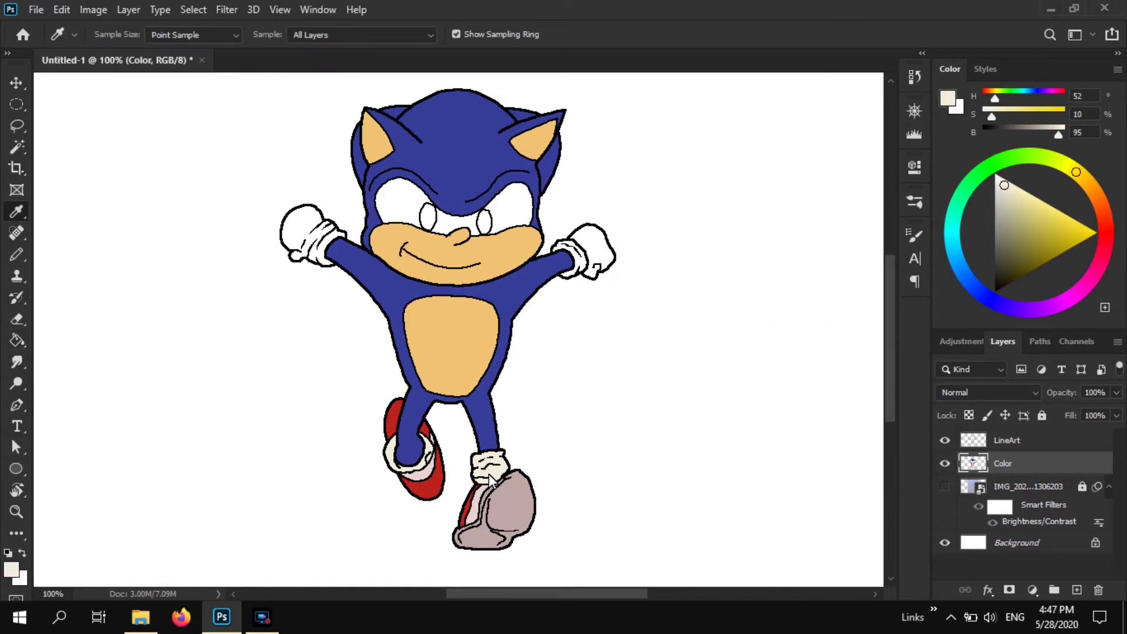
{"action": "left_click", "coordinate": [594, 249]}
{"action": "left_click", "coordinate": [302, 229]}
Step: Fill the whites of both eyes with the cream color
{"action": "key", "text": "ctrl+plus"}
{"action": "key", "text": "ctrl+plus"}
{"action": "scroll", "coordinate": [681, 182], "scroll_direction": "up", "scroll_amount": 3}
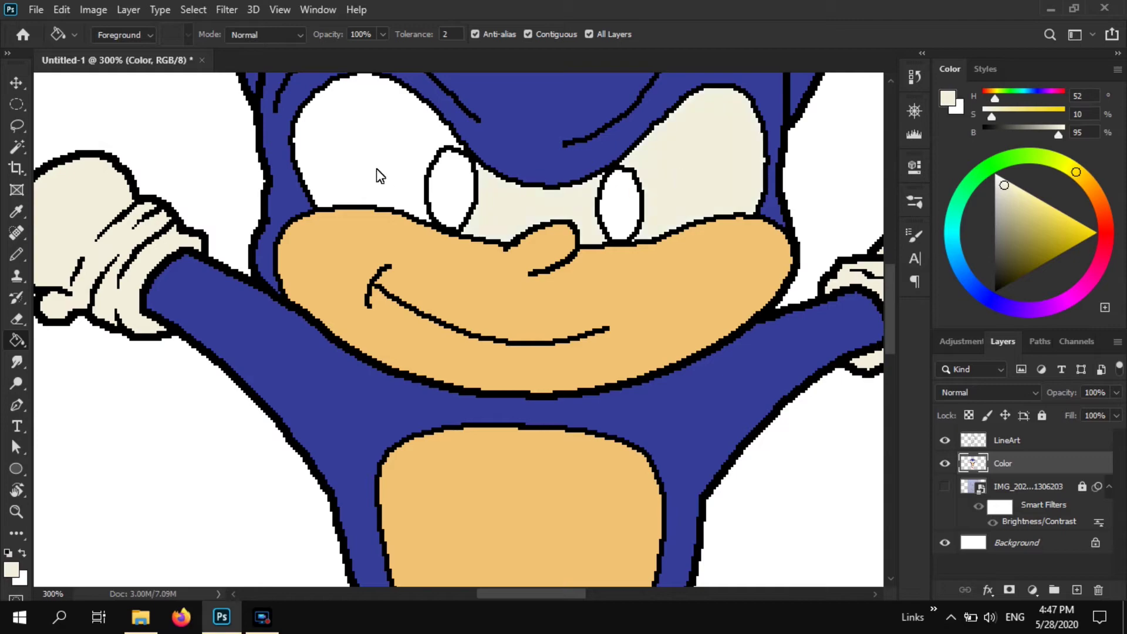
{"action": "left_click", "coordinate": [377, 170]}
Step: Fill both pupils with black
{"action": "key", "text": "ctrl+plus"}
{"action": "left_click_drag", "start_coordinate": [377, 169], "coordinate": [296, 343]}
{"action": "left_click", "coordinate": [997, 288]}
{"action": "left_click", "coordinate": [591, 335]}
{"action": "left_click", "coordinate": [374, 315]}
Step: Set the foreground color to a dark green of H 122, S 69 and B 33
{"action": "left_click", "coordinate": [989, 167]}
{"action": "left_click", "coordinate": [1018, 268]}
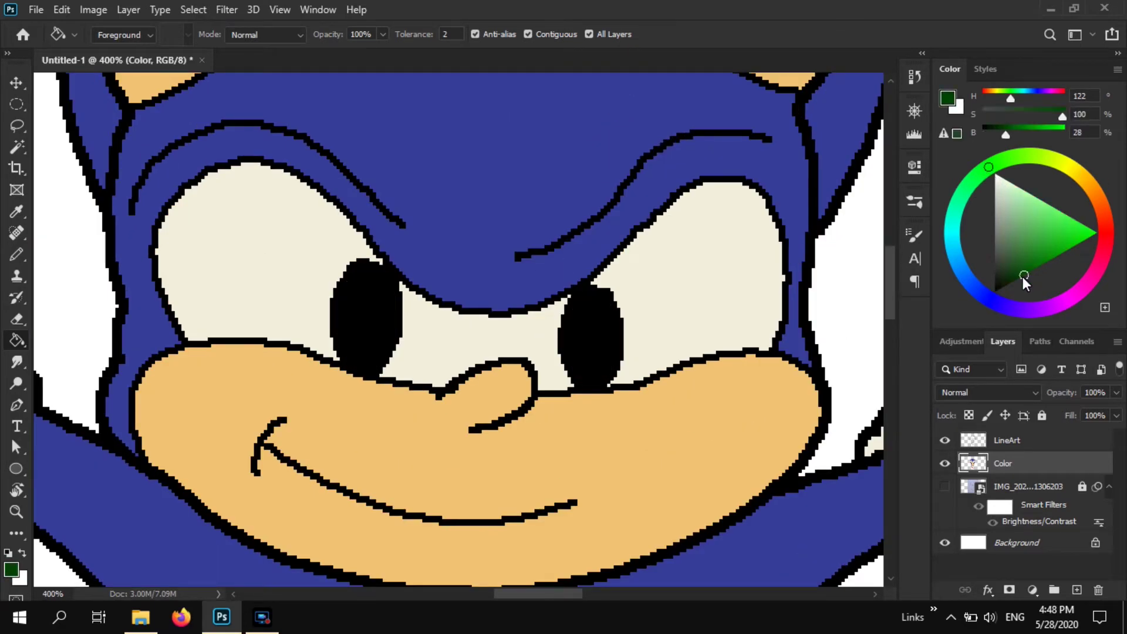
{"action": "left_click", "coordinate": [1018, 267]}
Step: Stroke the Eyes path on the LineArt layer with the 2 px Pencil in dark green, then deselect the path
{"action": "key", "text": "b"}
{"action": "key", "text": "ctrl+plus"}
{"action": "left_click", "coordinate": [1039, 341]}
{"action": "left_click", "coordinate": [994, 525]}
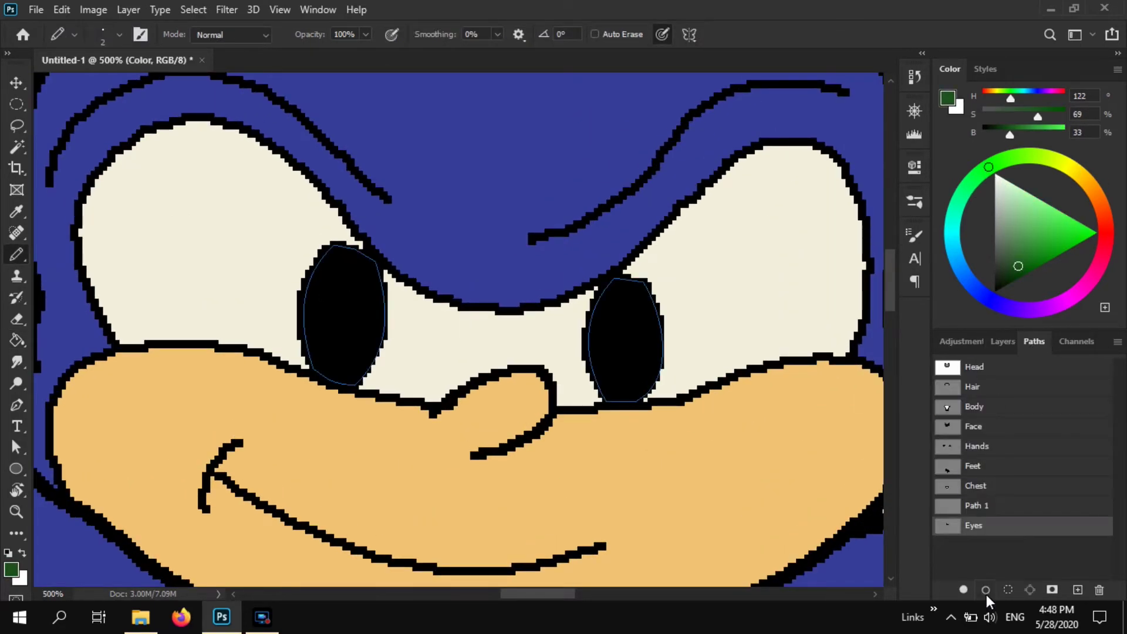
{"action": "left_click", "coordinate": [1003, 341]}
{"action": "left_click", "coordinate": [1045, 449]}
{"action": "left_click", "coordinate": [1034, 341]}
{"action": "left_click", "coordinate": [986, 589]}
{"action": "left_click", "coordinate": [964, 341]}
{"action": "left_click", "coordinate": [1044, 342]}
{"action": "left_click", "coordinate": [1033, 565]}
{"action": "left_click", "coordinate": [986, 343]}
{"action": "key", "text": "ctrl+0"}
{"action": "scroll", "coordinate": [400, 311], "scroll_direction": "up", "scroll_amount": 6}
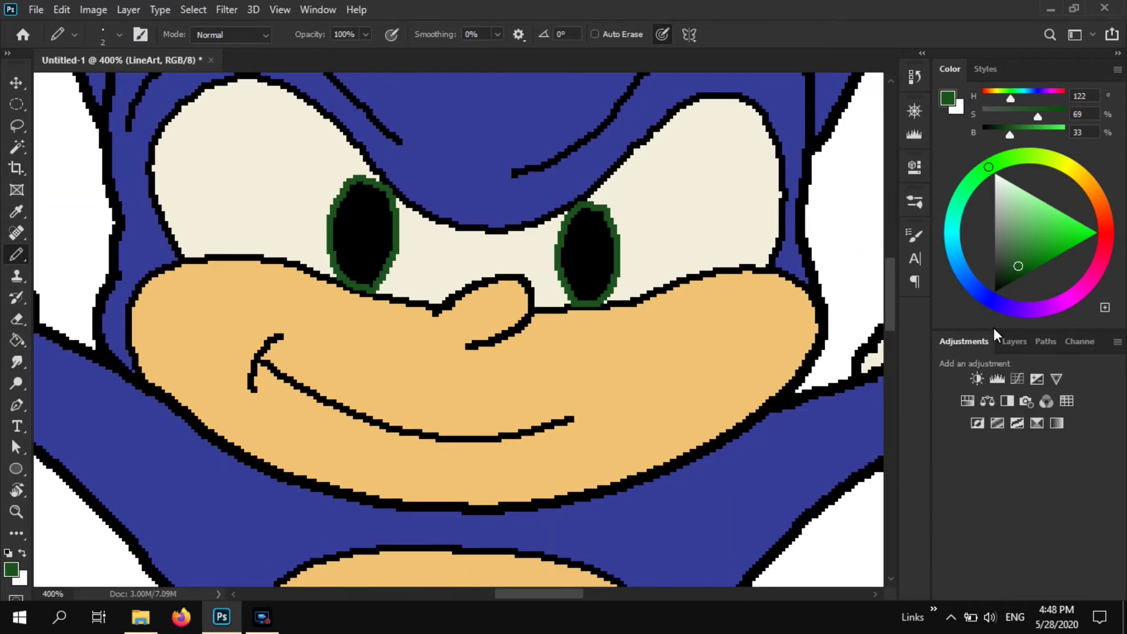
Step: Undo the green eye stroke, restroke the Eyes path with a 4 px Pencil and deselect the path
{"action": "key", "text": "ctrl+z"}
{"action": "left_click", "coordinate": [1042, 342]}
{"action": "left_click", "coordinate": [1009, 528]}
{"action": "key", "text": "bracketright"}
{"action": "key", "text": "bracketright"}
{"action": "left_click", "coordinate": [986, 590]}
{"action": "left_click", "coordinate": [1017, 558]}
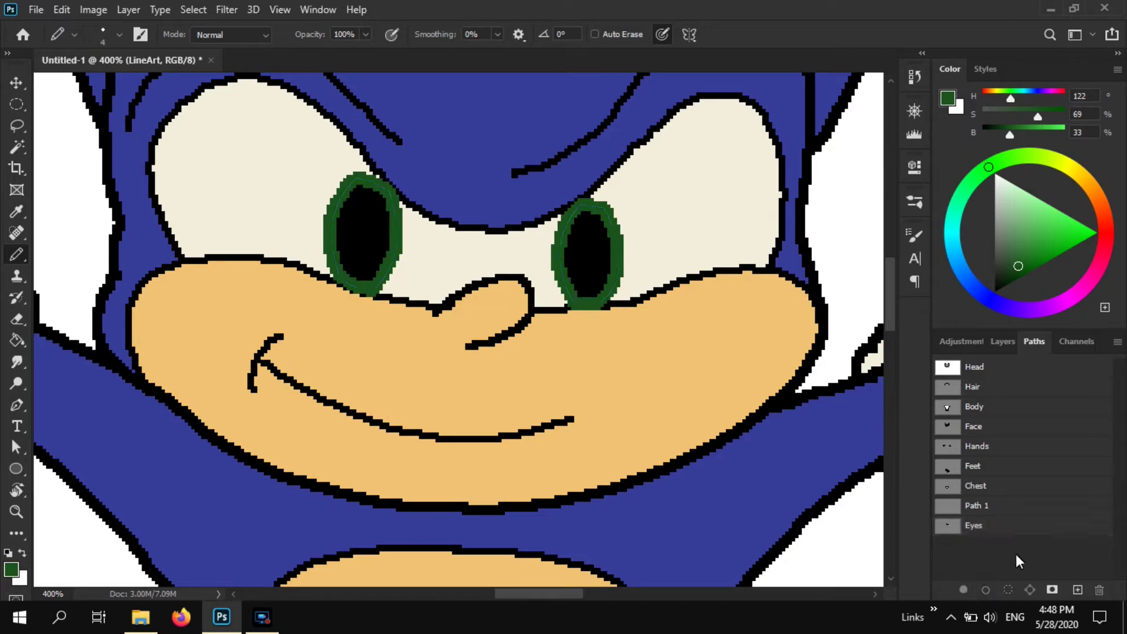
Step: Sample the pupil's black and close the open side of the nose outline on the LineArt layer
{"action": "left_click", "coordinate": [578, 252], "text": "alt"}
{"action": "left_click", "coordinate": [1003, 341]}
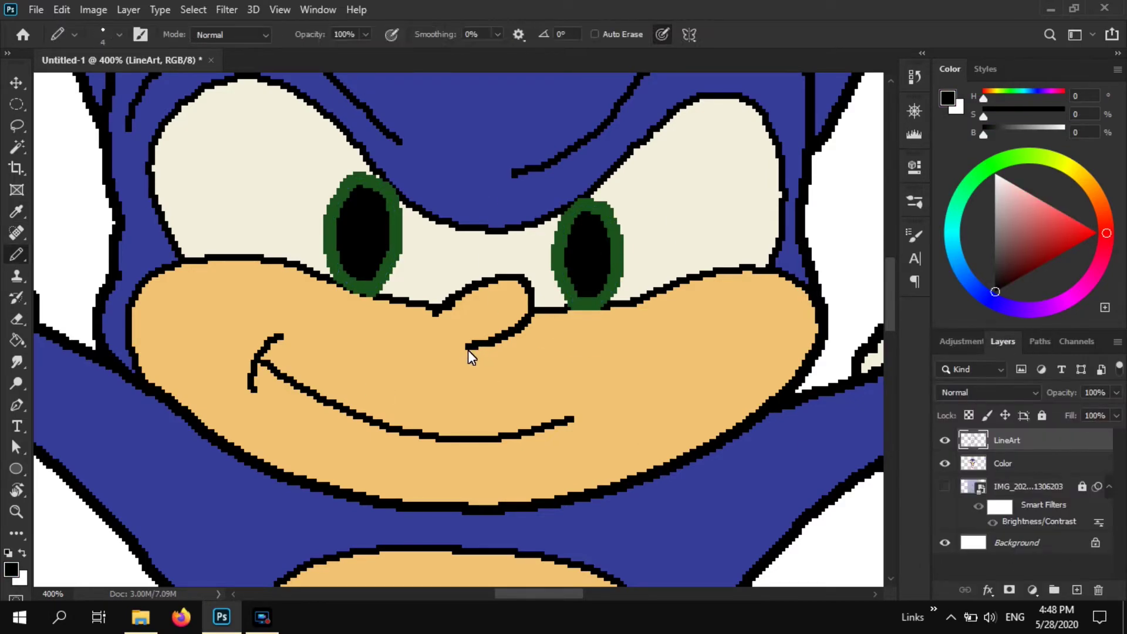
{"action": "left_click_drag", "start_coordinate": [443, 331], "coordinate": [436, 314]}
Step: Fill the closed nose with black on the Color layer
{"action": "left_click", "coordinate": [1009, 467]}
{"action": "key", "text": "i"}
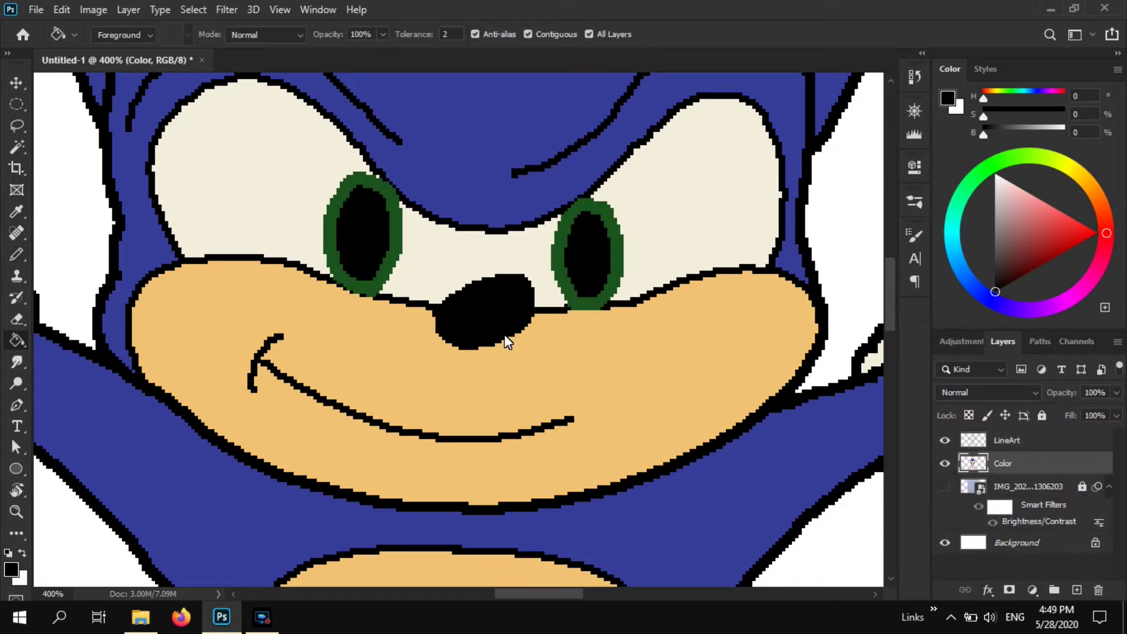
{"action": "key", "text": "g"}
{"action": "left_click", "coordinate": [478, 319]}
Step: Save the drawing as a Photoshop file named Sonic in the 5-20 Sonic folder
{"action": "key", "text": "ctrl+0"}
{"action": "key", "text": "ctrl+s"}
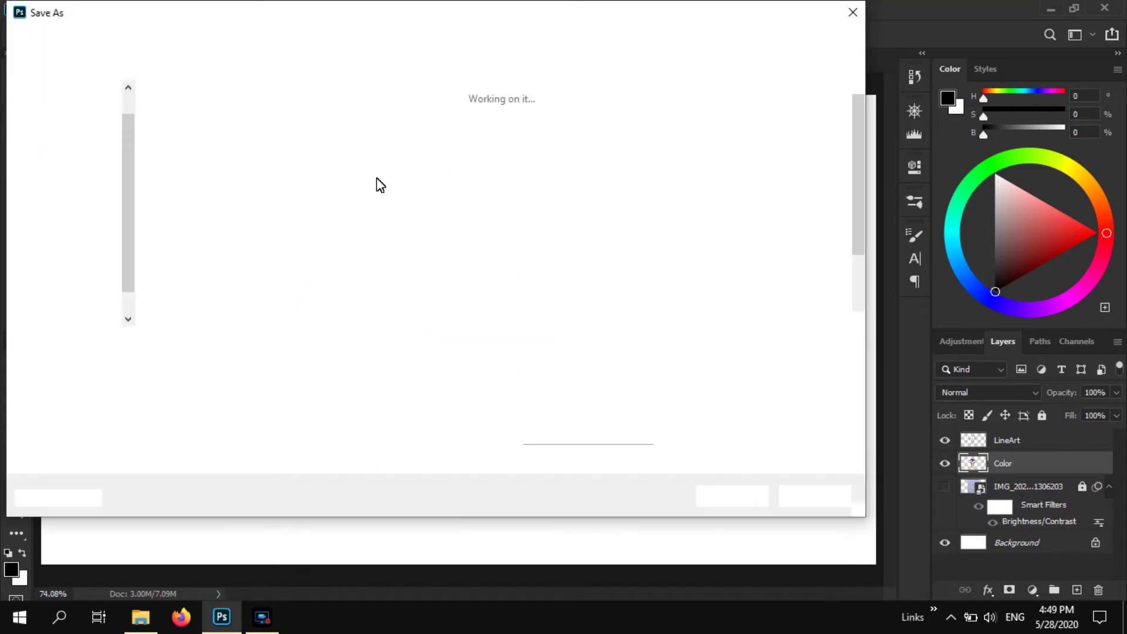
{"action": "type", "text": "Sonic"}
{"action": "scroll", "coordinate": [55, 205], "scroll_direction": "up", "scroll_amount": 4}
{"action": "left_click", "coordinate": [71, 110]}
{"action": "scroll", "coordinate": [389, 253], "scroll_direction": "down", "scroll_amount": 2}
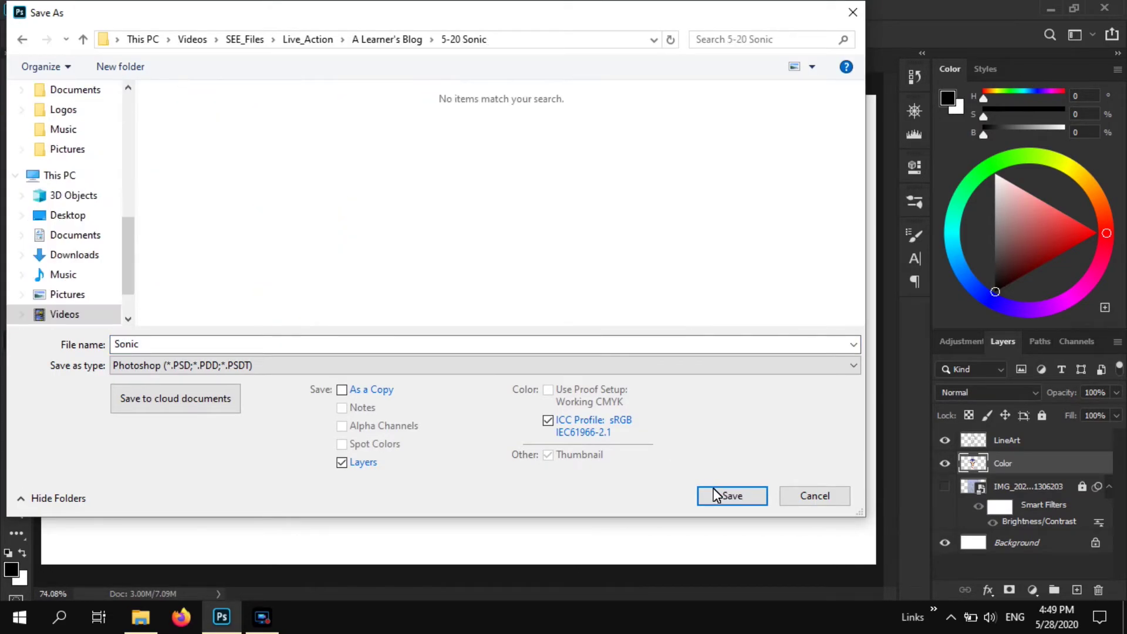
{"action": "left_click", "coordinate": [722, 493]}
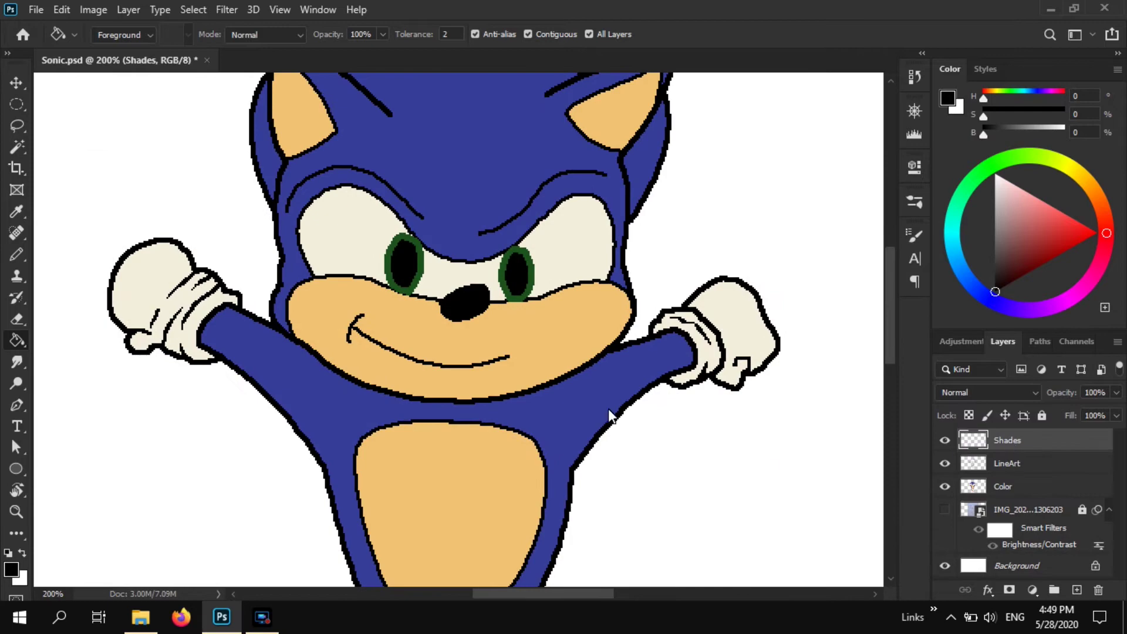
Step: Set up the Pencil with 35% opacity and a size of 35 px for shading
{"action": "key", "text": "b"}
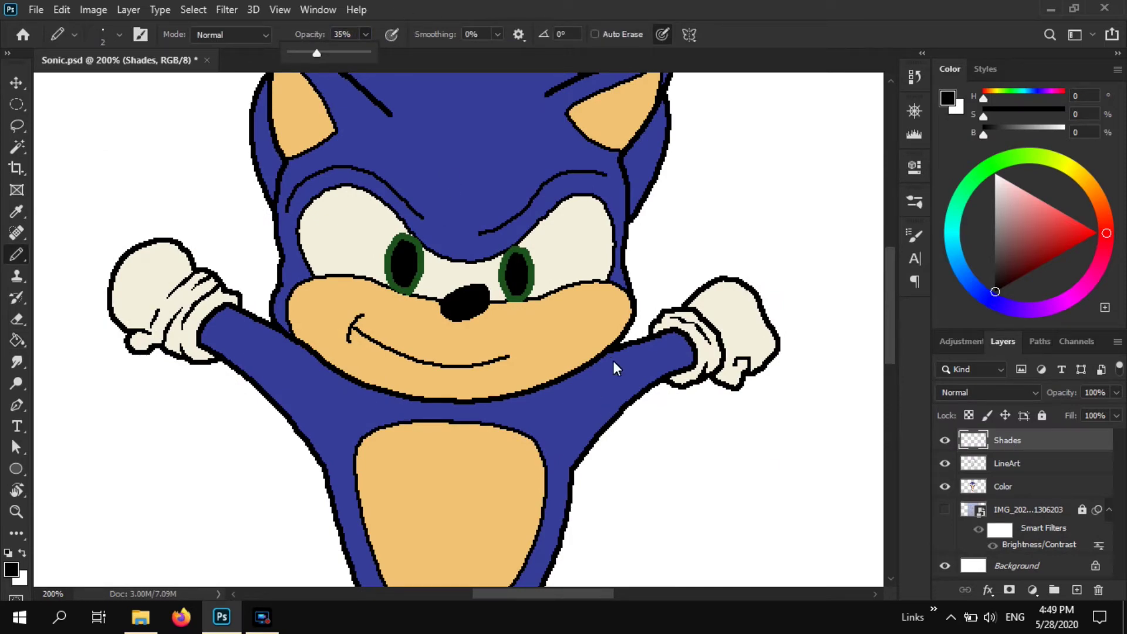
{"action": "key", "text": "bracketright"}
{"action": "key", "text": "bracketright"}
{"action": "key", "text": "bracketright"}
{"action": "key", "text": "bracketright"}
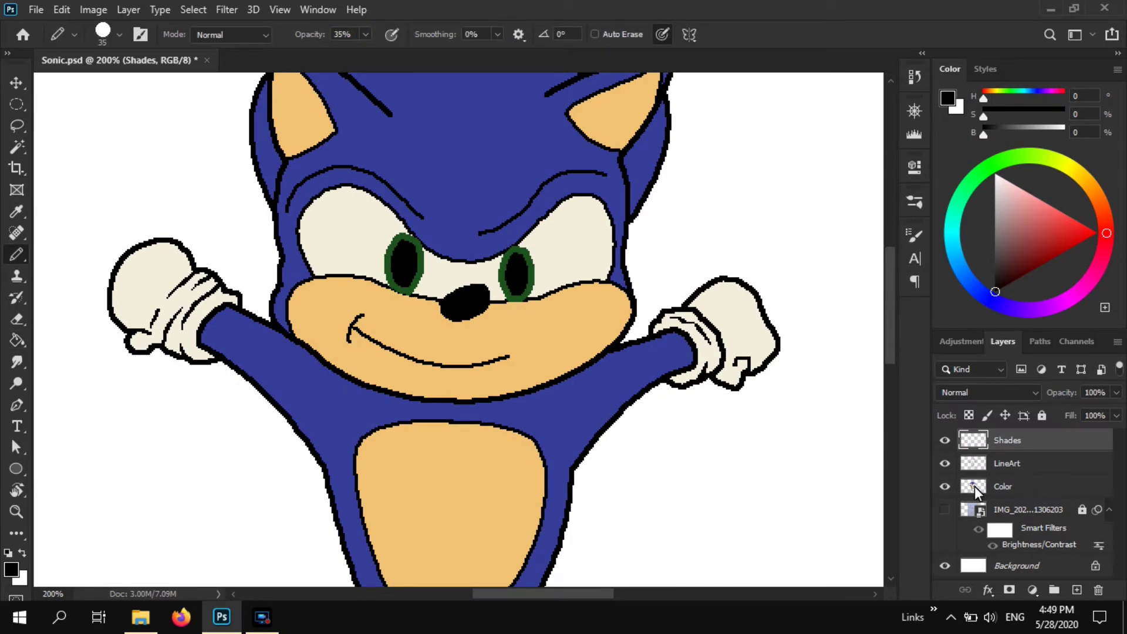
Step: Make the Color layer active, try loading its contents as a selection and clear that selection
{"action": "key", "text": "ctrl+0"}
{"action": "left_click", "coordinate": [974, 488]}
{"action": "left_click", "coordinate": [974, 488], "text": "ctrl"}
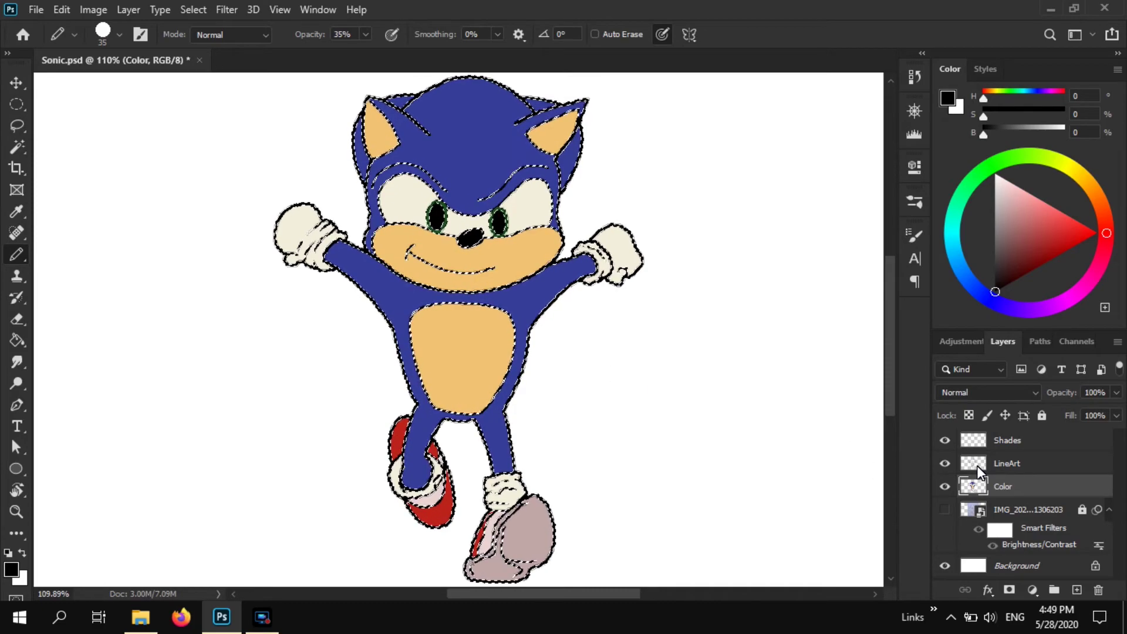
{"action": "key", "text": "ctrl+plus"}
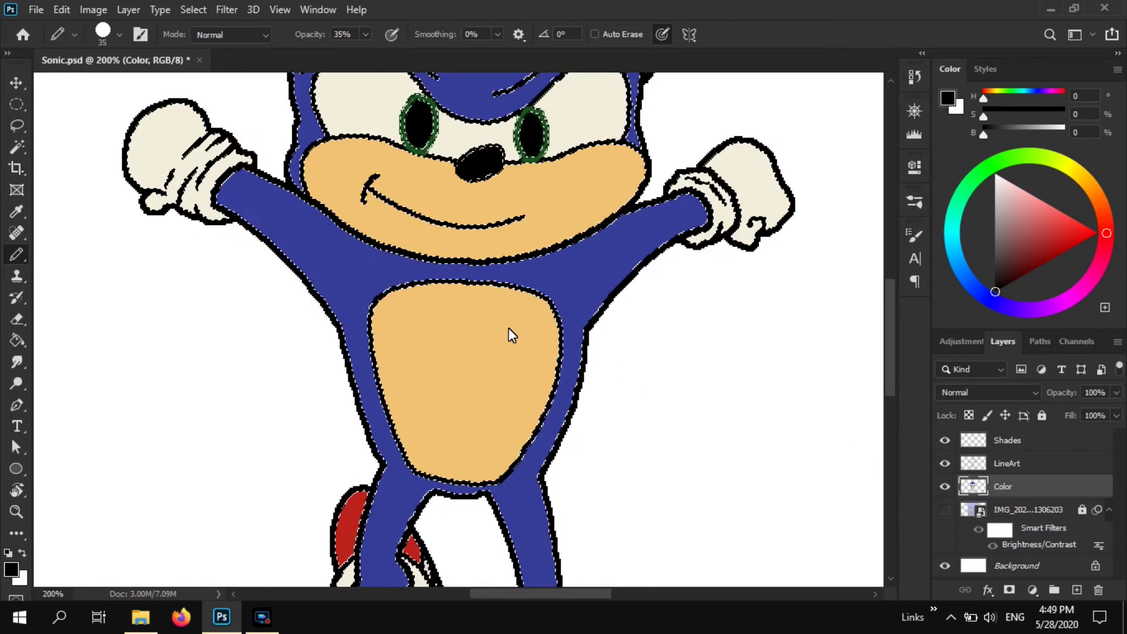
{"action": "scroll", "coordinate": [628, 297], "scroll_direction": "up", "scroll_amount": 3}
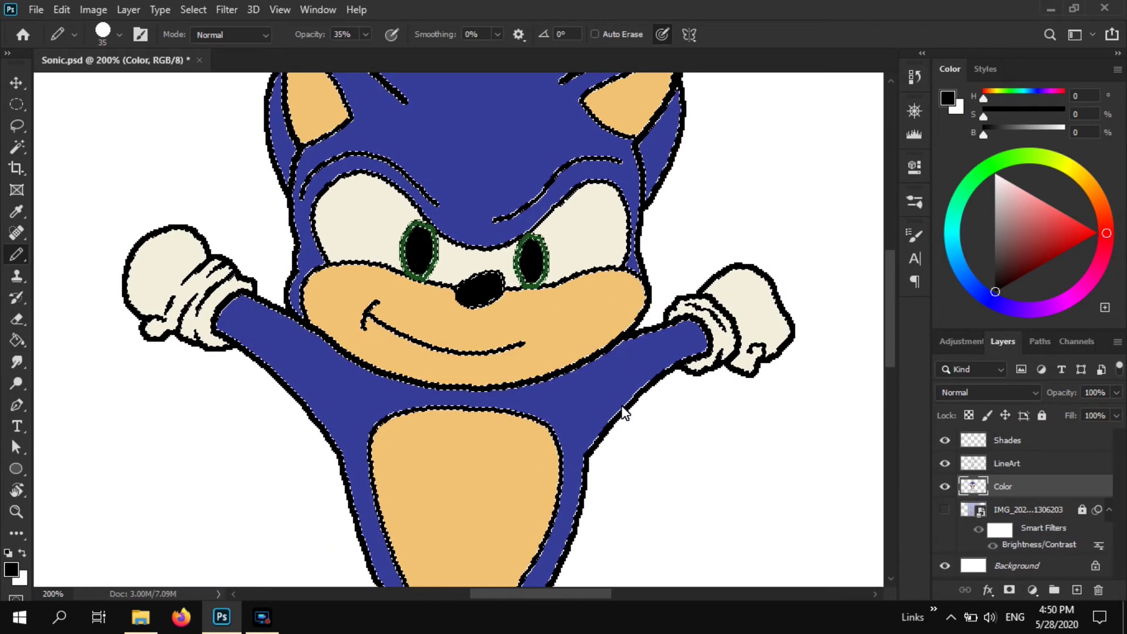
{"action": "key", "text": "ctrl+d"}
Step: Select the muzzle with the Magic Wand and try shading its lower edge with the Pencil
{"action": "key", "text": "w"}
{"action": "left_click", "coordinate": [578, 342]}
{"action": "key", "text": "b"}
{"action": "left_click_drag", "start_coordinate": [487, 385], "coordinate": [664, 279]}
{"action": "key", "text": "ctrl+z"}
Step: Switch to the Brush at 24% opacity and 25 px and shade the lower part and outer side of the muzzle
{"action": "right_click", "coordinate": [16, 254]}
{"action": "left_click", "coordinate": [88, 254]}
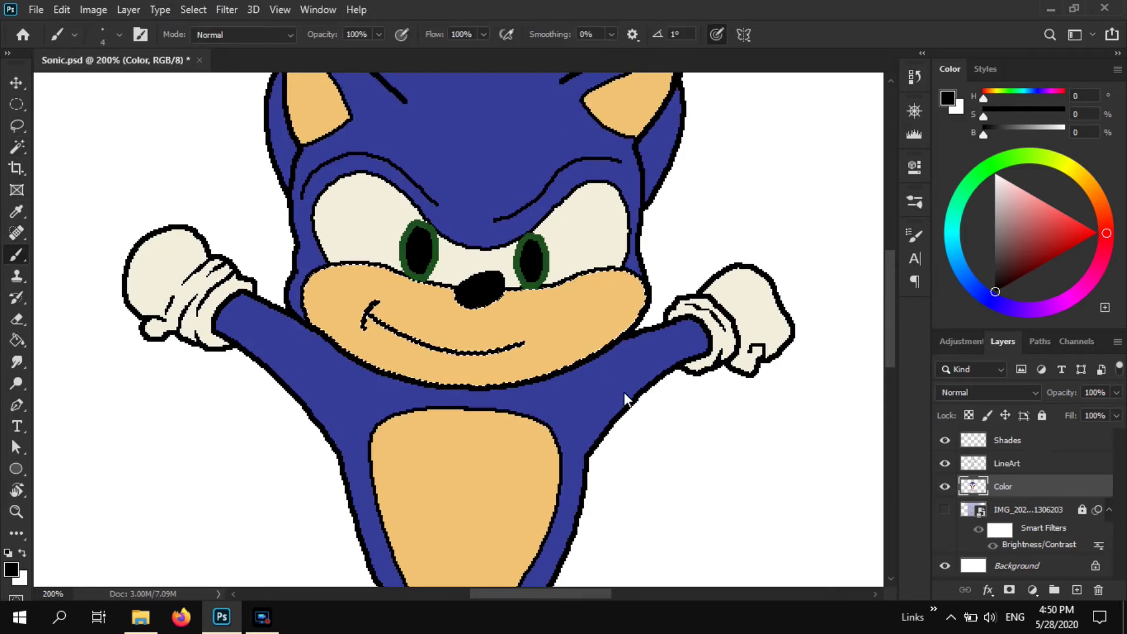
{"action": "left_click", "coordinate": [332, 37]}
{"action": "left_click_drag", "start_coordinate": [326, 52], "coordinate": [318, 53]}
{"action": "mouse_move", "coordinate": [658, 270]}
{"action": "left_mouse_down"}
{"action": "mouse_move", "coordinate": [264, 398]}
{"action": "mouse_move", "coordinate": [671, 224]}
{"action": "mouse_move", "coordinate": [398, 384]}
{"action": "left_mouse_up"}
{"action": "key", "text": "ctrl+z"}
{"action": "mouse_move", "coordinate": [306, 282]}
{"action": "left_mouse_down"}
{"action": "mouse_move", "coordinate": [397, 388]}
{"action": "mouse_move", "coordinate": [305, 295]}
{"action": "left_mouse_up"}
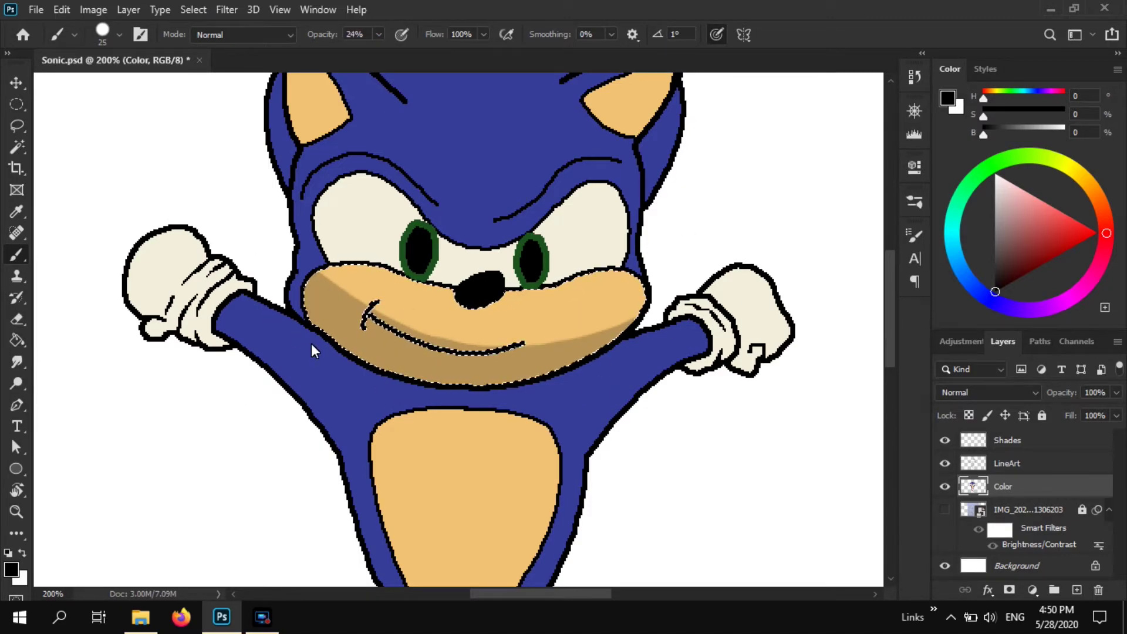
Step: Select the whites of the eyes, shade their outer sides with the Brush and deselect
{"action": "scroll", "coordinate": [329, 317], "scroll_direction": "up", "scroll_amount": 2}
{"action": "key", "text": "w"}
{"action": "left_click", "coordinate": [355, 258]}
{"action": "left_click", "coordinate": [475, 290], "text": "shift"}
{"action": "left_click", "coordinate": [614, 269], "text": "shift"}
{"action": "key", "text": "b"}
{"action": "left_click_drag", "start_coordinate": [615, 306], "coordinate": [606, 202]}
{"action": "left_click_drag", "start_coordinate": [352, 303], "coordinate": [343, 197]}
{"action": "key", "text": "ctrl+d"}
Step: Select the tan insides of both ears and shade them with the 24% opacity Brush
{"action": "scroll", "coordinate": [452, 264], "scroll_direction": "up", "scroll_amount": 3}
{"action": "key", "text": "w"}
{"action": "left_click", "coordinate": [329, 197]}
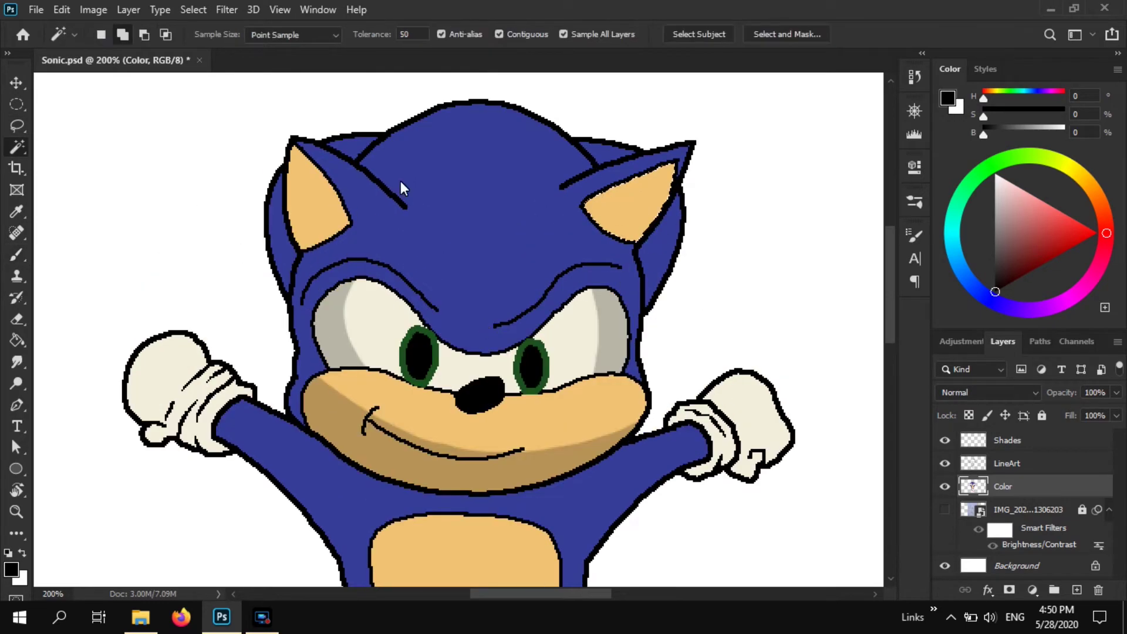
{"action": "left_click", "coordinate": [635, 206], "text": "shift"}
{"action": "key", "text": "b"}
{"action": "left_click_drag", "start_coordinate": [666, 179], "coordinate": [599, 226]}
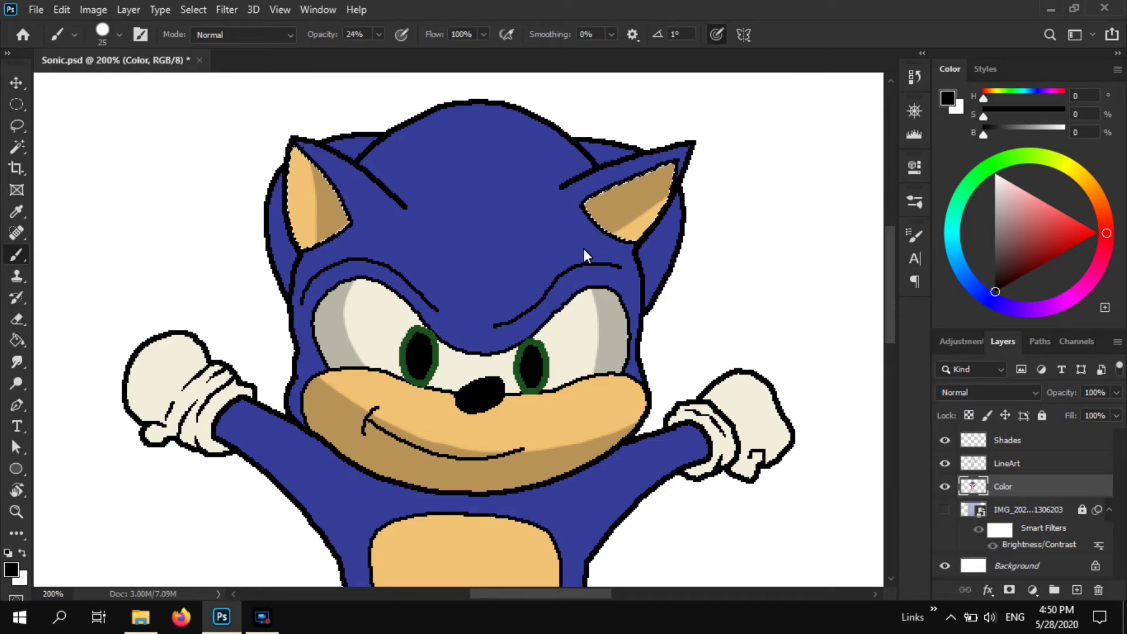
Step: Undo the last ear shading and repaint the shadows along the inner edges of the ears
{"action": "key", "text": "ctrl+z"}
{"action": "left_click_drag", "start_coordinate": [332, 246], "coordinate": [303, 141]}
{"action": "mouse_move", "coordinate": [658, 162]}
{"action": "left_mouse_down"}
{"action": "mouse_move", "coordinate": [622, 234]}
{"action": "mouse_move", "coordinate": [569, 231]}
{"action": "mouse_move", "coordinate": [657, 156]}
{"action": "left_mouse_up"}
{"action": "key", "text": "ctrl+z"}
{"action": "key", "text": "ctrl+z"}
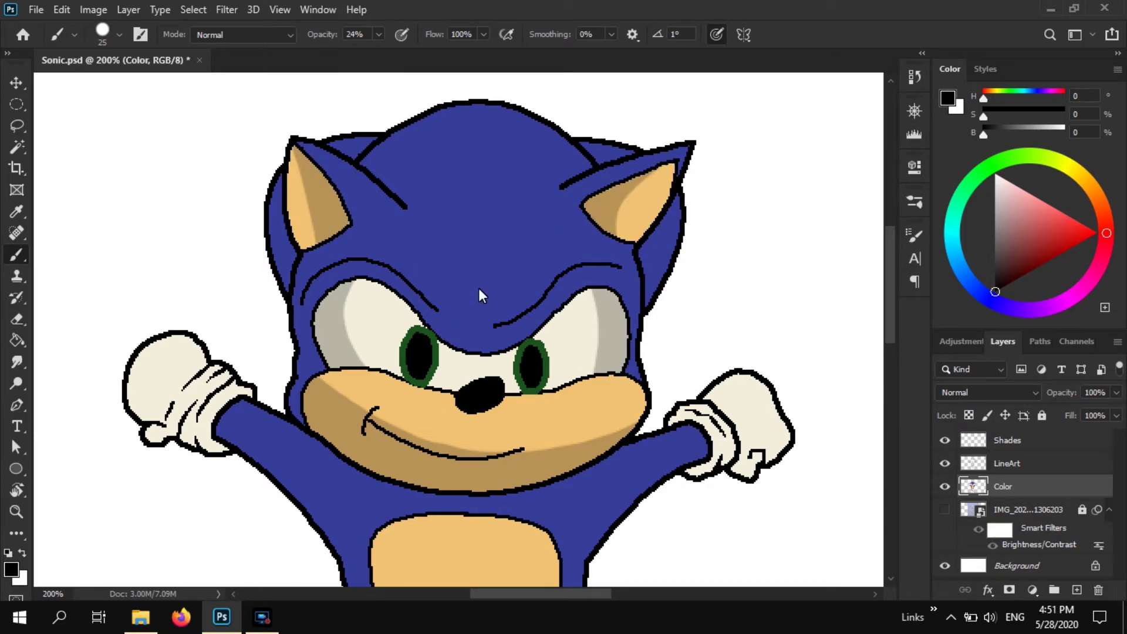
Step: Select the blue head area, try shading one side on the Color layer and set the Eraser to Brush mode
{"action": "key", "text": "w"}
{"action": "left_click", "coordinate": [674, 252]}
{"action": "key", "text": "b"}
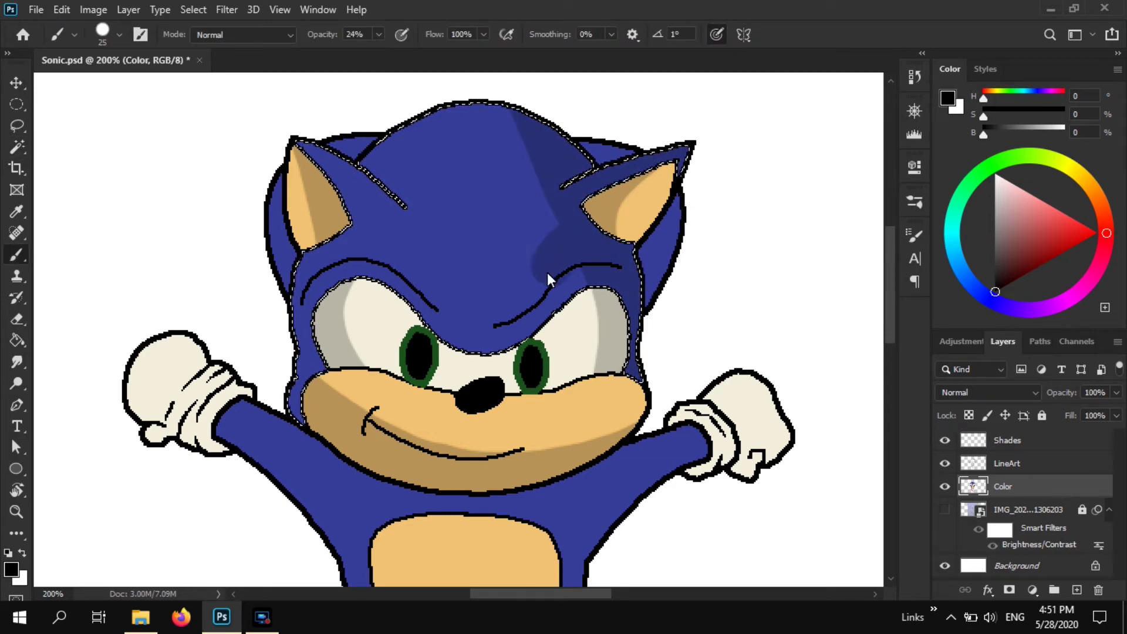
{"action": "key", "text": "e"}
{"action": "left_click", "coordinate": [212, 34]}
{"action": "left_click", "coordinate": [205, 43]}
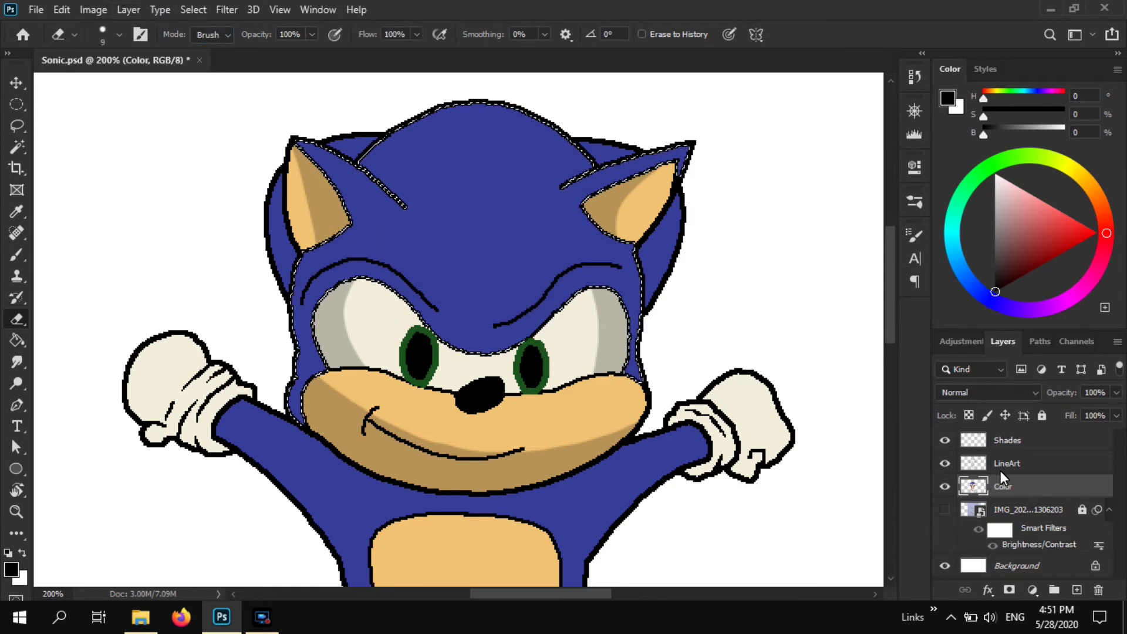
Step: Shade the head around the ears and above the eyes with the Brush on the Shades layer
{"action": "left_click", "coordinate": [1031, 440]}
{"action": "key", "text": "b"}
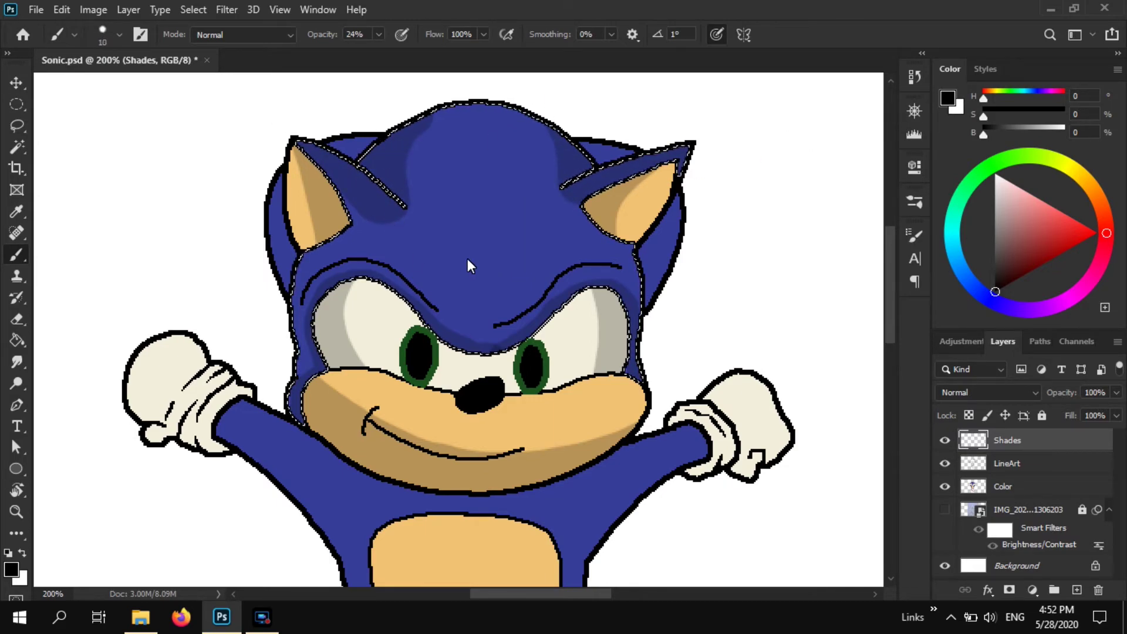
Step: Select the blue spikes behind the ears and darken them with a 100 px Brush on the Shades layer
{"action": "scroll", "coordinate": [468, 262], "scroll_direction": "up", "scroll_amount": 1}
{"action": "key", "text": "w"}
{"action": "left_click", "coordinate": [613, 185]}
{"action": "key", "text": "b"}
Step: Select the blue body with the Magic Wand and shade the arms, sides and legs on the Shades layer
{"action": "scroll", "coordinate": [375, 413], "scroll_direction": "down", "scroll_amount": 8}
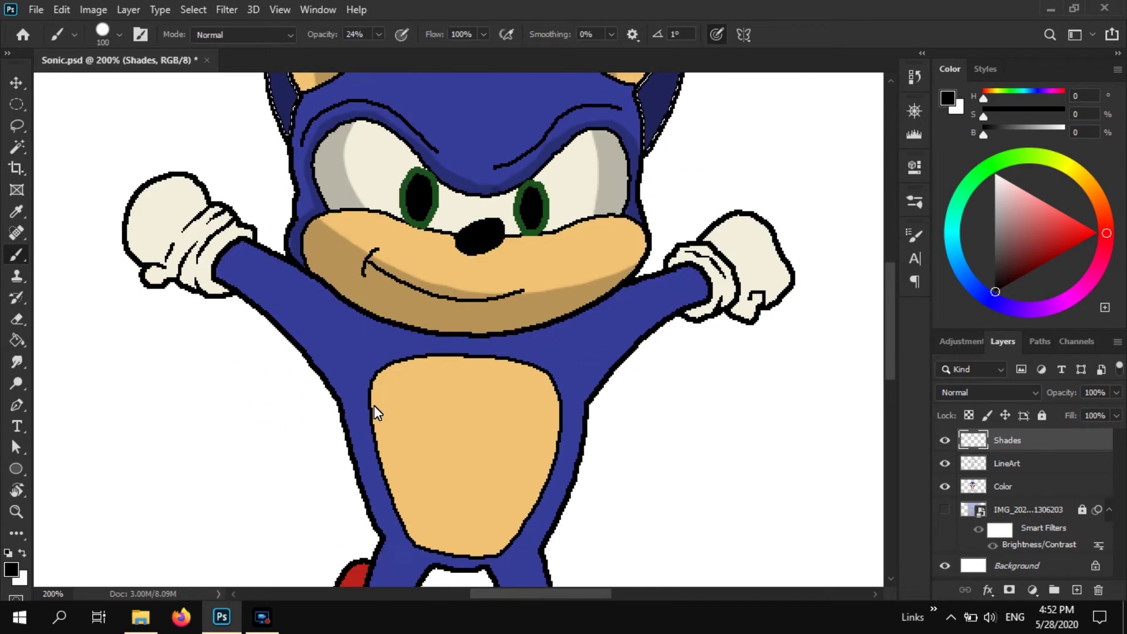
{"action": "key", "text": "ctrl+minus"}
{"action": "key", "text": "w"}
{"action": "left_click", "coordinate": [402, 343]}
{"action": "key", "text": "b"}
{"action": "mouse_move", "coordinate": [607, 336]}
{"action": "left_mouse_down"}
{"action": "mouse_move", "coordinate": [345, 352]}
{"action": "mouse_move", "coordinate": [551, 502]}
{"action": "mouse_move", "coordinate": [516, 487]}
{"action": "mouse_move", "coordinate": [455, 547]}
{"action": "left_mouse_up"}
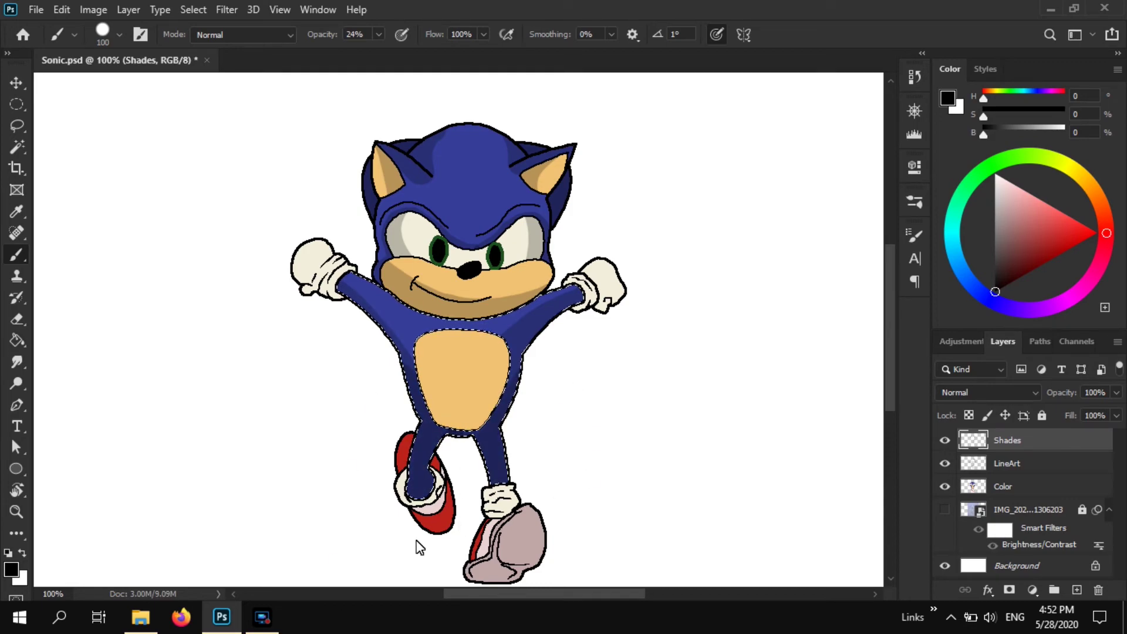
Step: Select the tan belly, shade its sides and lower part with the Brush and deselect
{"action": "key", "text": "w"}
{"action": "left_click", "coordinate": [466, 395]}
{"action": "key", "text": "b"}
{"action": "left_click_drag", "start_coordinate": [511, 415], "coordinate": [452, 425]}
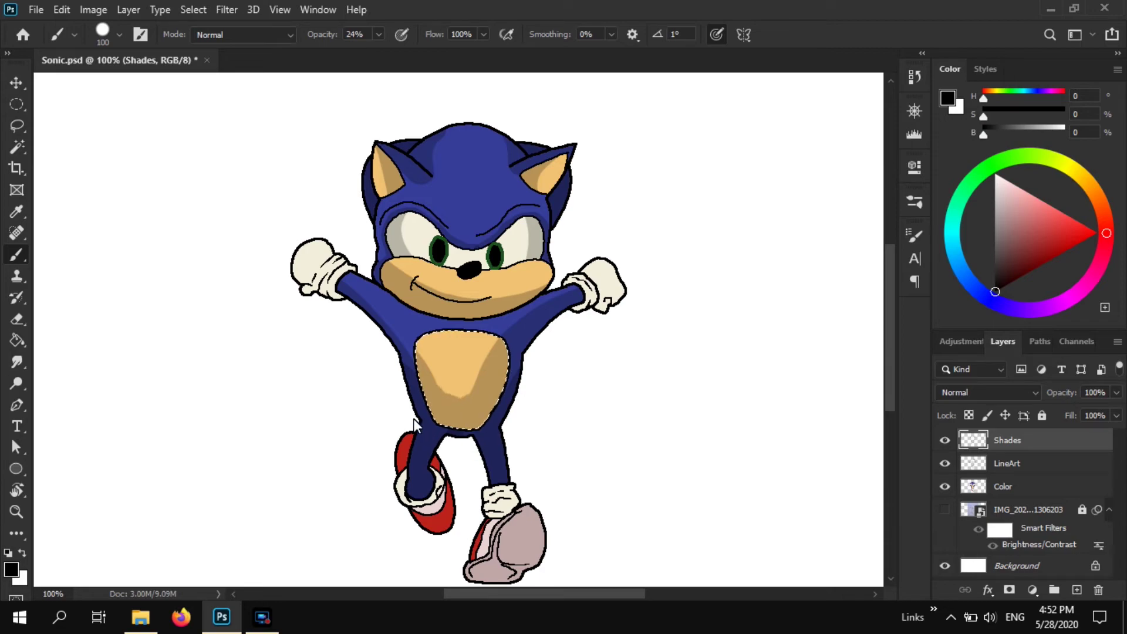
{"action": "key", "text": "ctrl+d"}
{"action": "scroll", "coordinate": [669, 399], "scroll_direction": "down", "scroll_amount": 1}
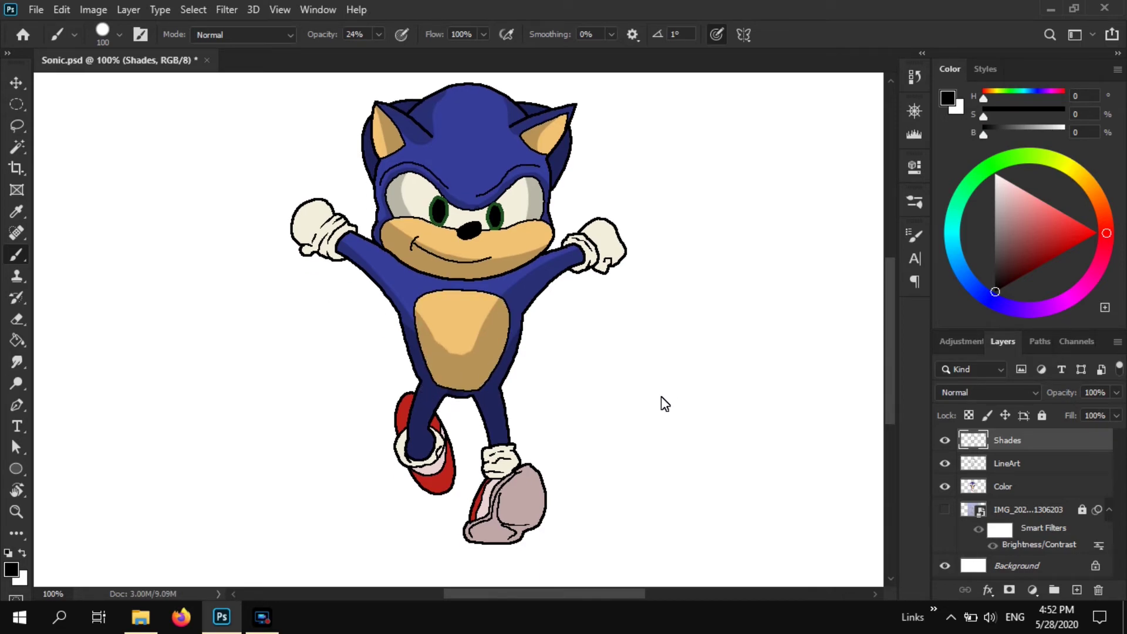
Step: Undo the deselection and the belly's shading
{"action": "key", "text": "ctrl+z"}
{"action": "left_click_drag", "start_coordinate": [543, 349], "coordinate": [201, 524]}
{"action": "key", "text": "ctrl+z"}
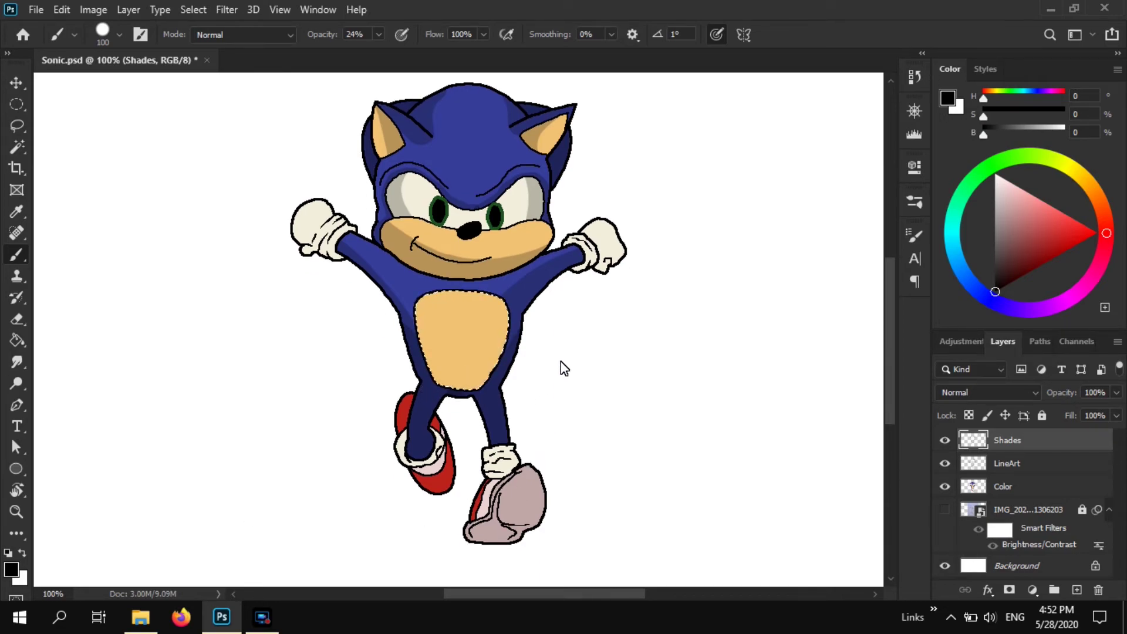
{"action": "left_click_drag", "start_coordinate": [563, 363], "coordinate": [152, 405]}
{"action": "key", "text": "ctrl+z"}
{"action": "left_click_drag", "start_coordinate": [358, 365], "coordinate": [556, 366]}
{"action": "key", "text": "ctrl+z"}
Step: Subtract the upper part of the tan belly from the selection with a freehand Lasso curve across it
{"action": "key", "text": "ctrl+plus"}
{"action": "key", "text": "ctrl+equal"}
{"action": "key", "text": "ctrl+equal"}
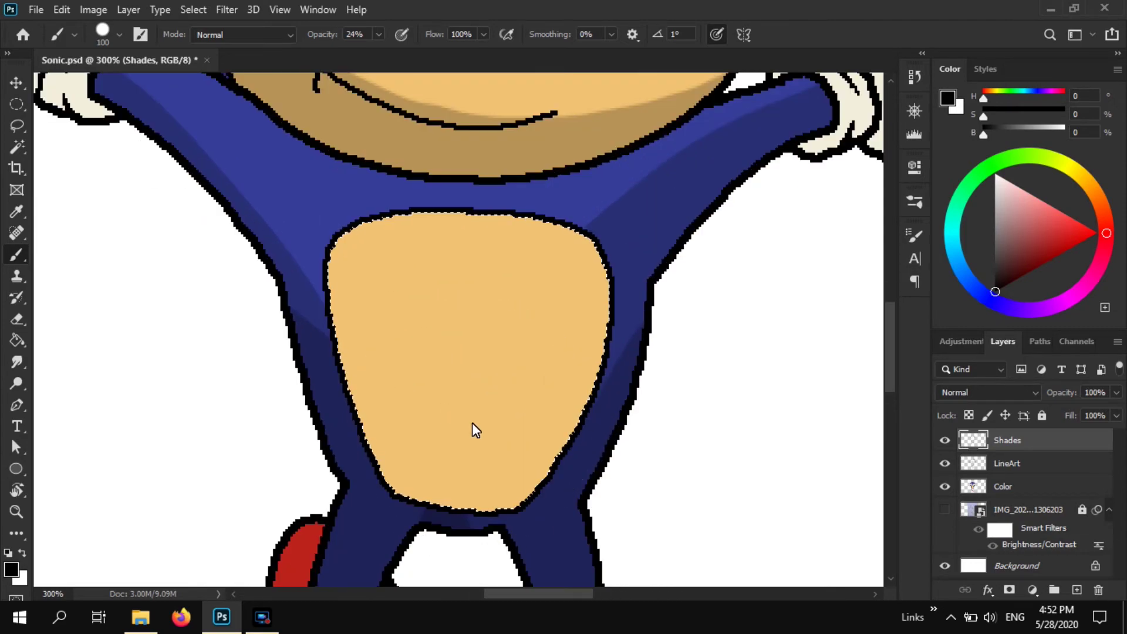
{"action": "left_click", "coordinate": [17, 126]}
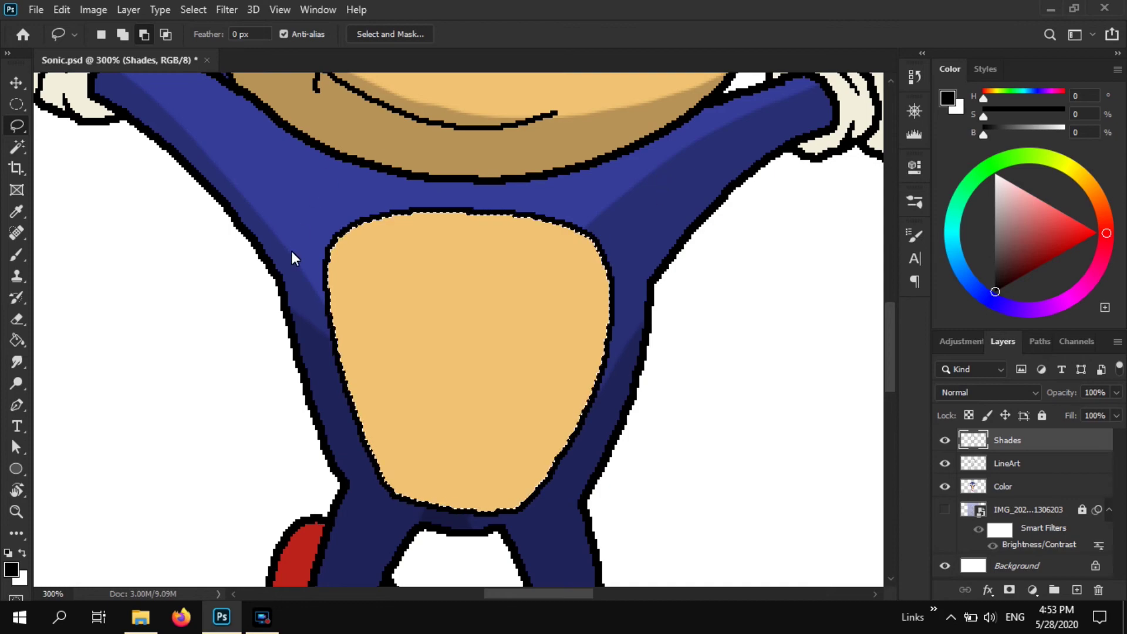
{"action": "left_click", "coordinate": [124, 37]}
{"action": "key", "text": "alt"}
{"action": "left_click_drag", "start_coordinate": [278, 256], "coordinate": [315, 325]}
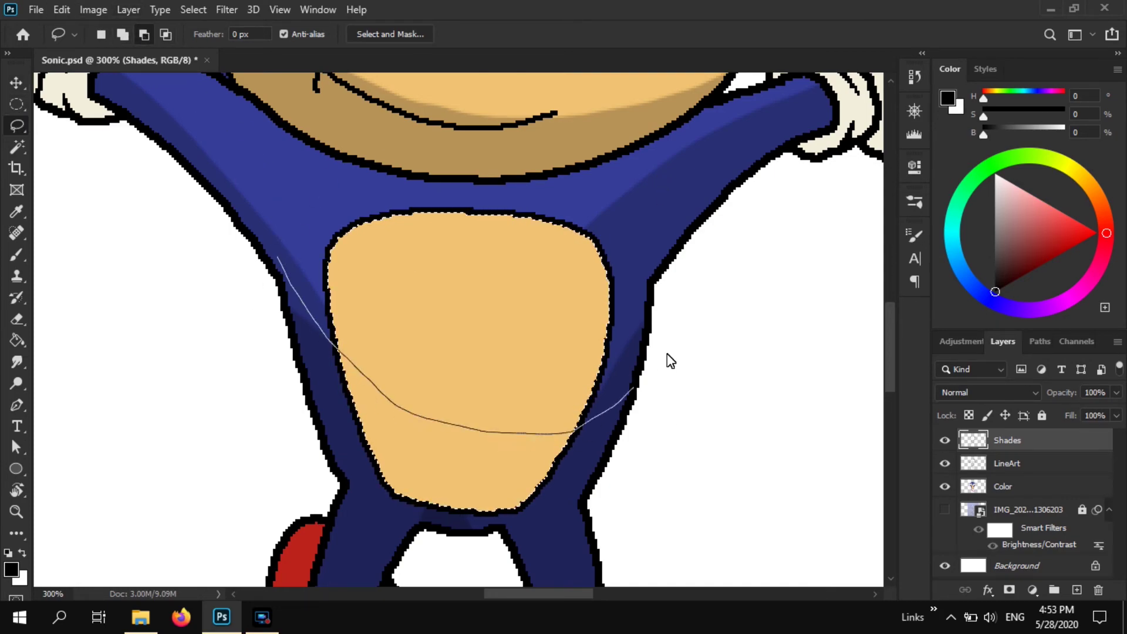
{"action": "left_click_drag", "start_coordinate": [672, 343], "coordinate": [285, 161]}
Step: Shade the selected lower part of the belly with the Brush on the Shades layer and deselect
{"action": "key", "text": "b"}
{"action": "left_click_drag", "start_coordinate": [517, 447], "coordinate": [329, 411]}
{"action": "key", "text": "ctrl+d"}
{"action": "key", "text": "ctrl+minus"}
{"action": "key", "text": "ctrl+minus"}
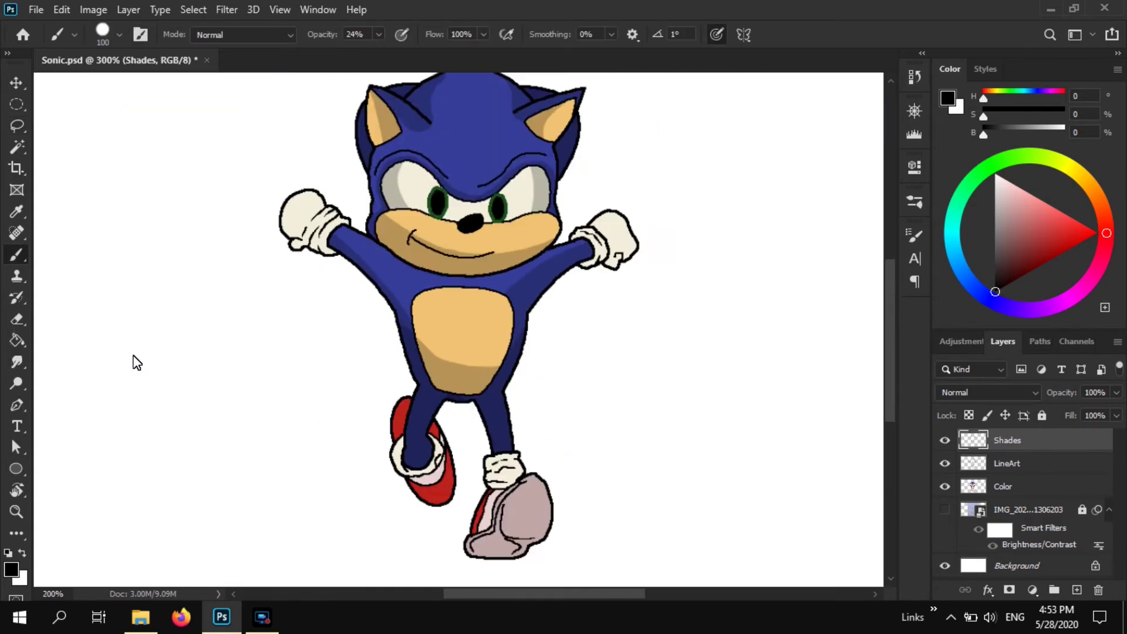
Step: Select the pinkish-grey sole of the front shoe with the Magic Wand and switch to the Brush
{"action": "scroll", "coordinate": [237, 386], "scroll_direction": "down", "scroll_amount": 3}
{"action": "key", "text": "w"}
{"action": "left_click", "coordinate": [517, 431]}
{"action": "key", "text": "b"}
{"action": "left_click_drag", "start_coordinate": [599, 446], "coordinate": [435, 437]}
{"action": "mouse_move", "coordinate": [575, 472]}
{"action": "left_mouse_down"}
{"action": "mouse_move", "coordinate": [247, 470]}
{"action": "mouse_move", "coordinate": [685, 468]}
{"action": "mouse_move", "coordinate": [190, 447]}
{"action": "left_mouse_up"}
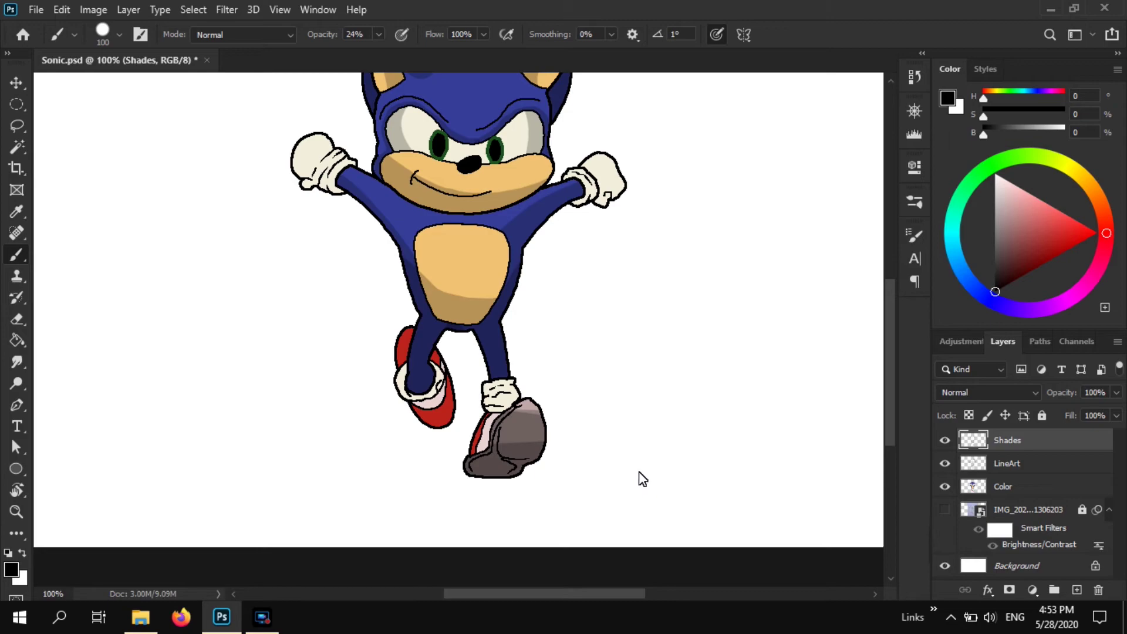
{"action": "key", "text": "ctrl+z"}
{"action": "key", "text": "ctrl+z"}
{"action": "key", "text": "ctrl+z"}
Step: Shade the front shoe's sole in overlapping bands that get darker toward its lower end, and deselect
{"action": "left_click_drag", "start_coordinate": [616, 453], "coordinate": [464, 455]}
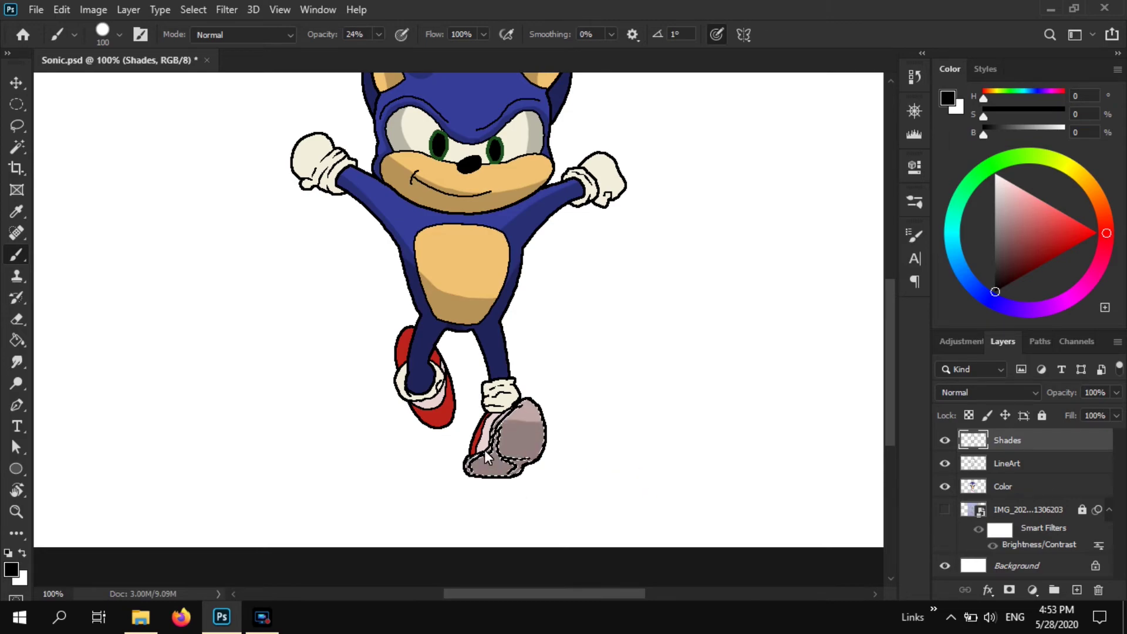
{"action": "mouse_move", "coordinate": [569, 500]}
{"action": "left_mouse_down"}
{"action": "mouse_move", "coordinate": [437, 487]}
{"action": "mouse_move", "coordinate": [581, 510]}
{"action": "mouse_move", "coordinate": [270, 460]}
{"action": "left_mouse_up"}
{"action": "left_click_drag", "start_coordinate": [508, 518], "coordinate": [303, 469]}
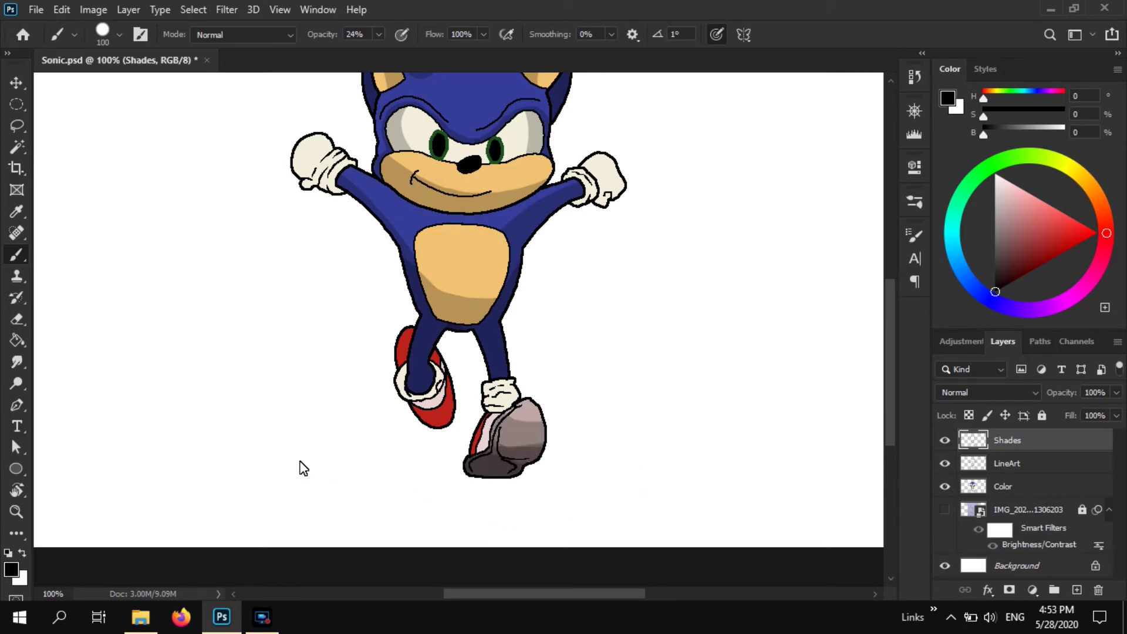
Step: Select the red areas of the rear shoe and the front shoe with the Magic Wand and shade them with the Brush
{"action": "key", "text": "w"}
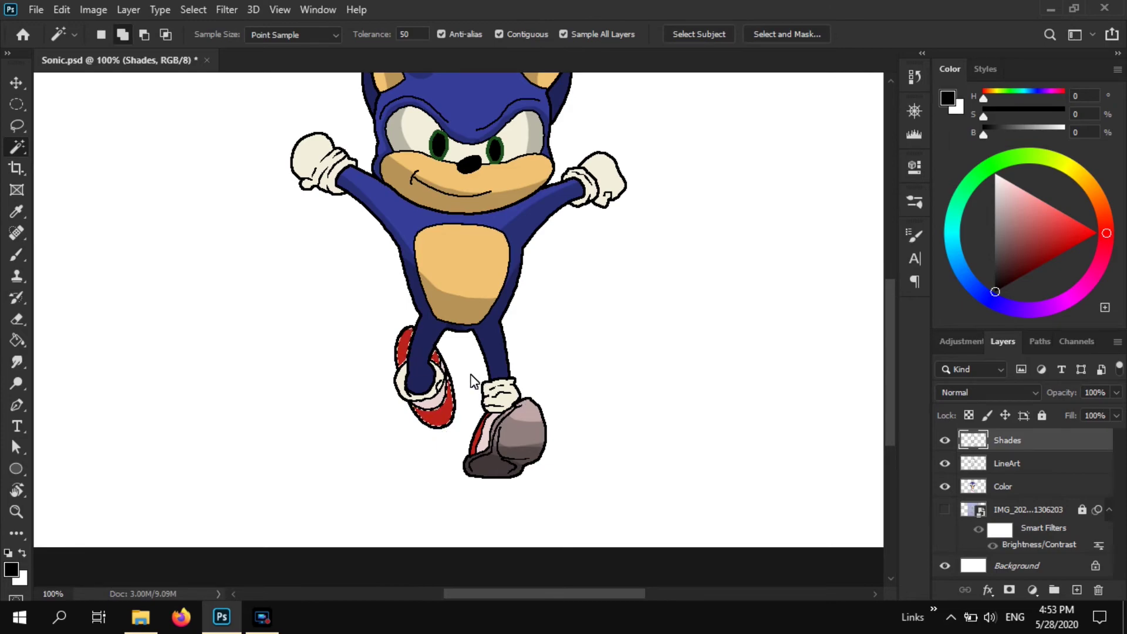
{"action": "key", "text": "b"}
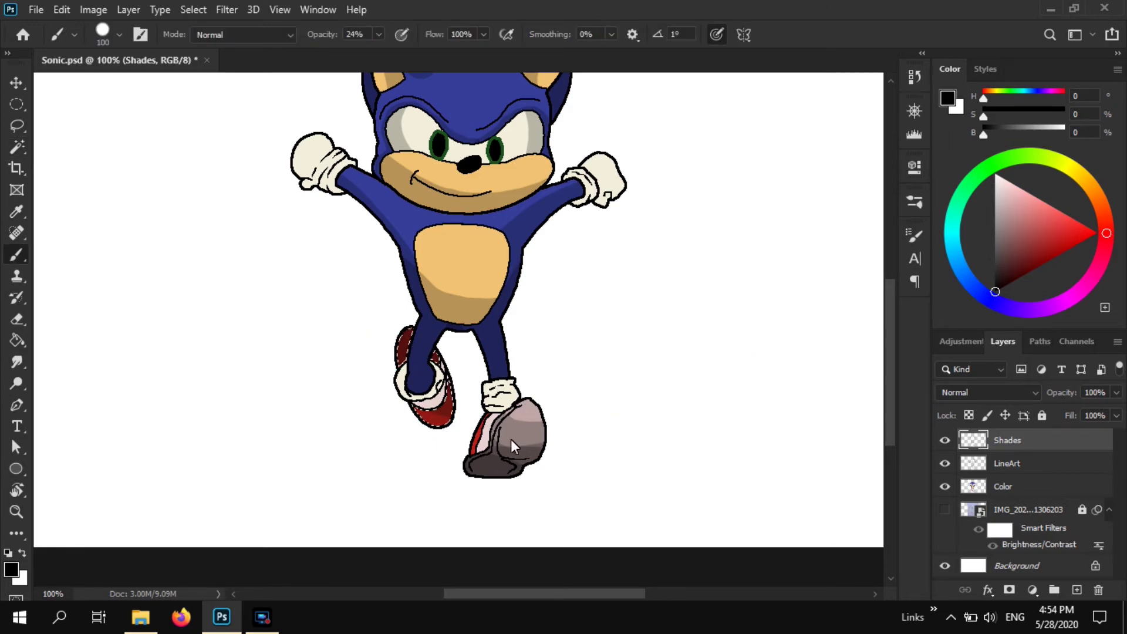
{"action": "key", "text": "w"}
{"action": "left_click", "coordinate": [475, 442]}
{"action": "key", "text": "b"}
{"action": "scroll", "coordinate": [499, 458], "scroll_direction": "up", "scroll_amount": 2}
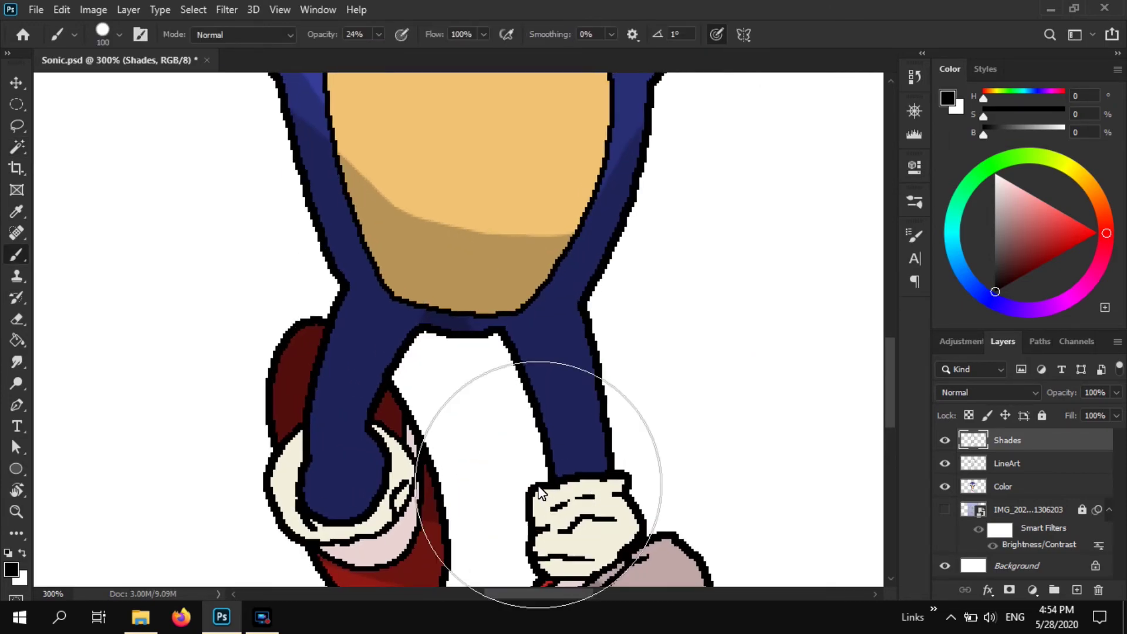
Step: Select the pale pink strip on the front shoe and shade its lower part with a 50 px Brush
{"action": "key", "text": "w"}
{"action": "left_click", "coordinate": [508, 428]}
{"action": "key", "text": "b"}
{"action": "key", "text": "bracketleft"}
{"action": "key", "text": "bracketleft"}
{"action": "key", "text": "bracketleft"}
{"action": "key", "text": "bracketleft"}
{"action": "key", "text": "bracketleft"}
{"action": "key", "text": "bracketleft"}
{"action": "key", "text": "bracketleft"}
{"action": "left_click_drag", "start_coordinate": [594, 454], "coordinate": [411, 490]}
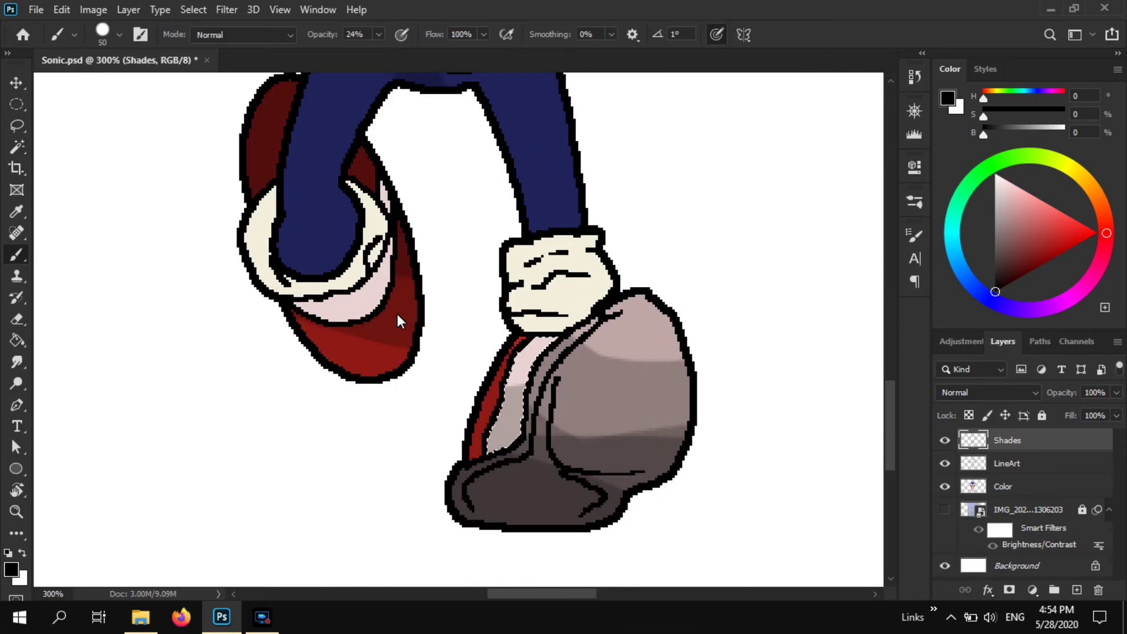
Step: Select the cream cuff above the front shoe and shade its folds with a 10 px Brush
{"action": "key", "text": "w"}
{"action": "left_click", "coordinate": [573, 297]}
{"action": "key", "text": "b"}
{"action": "key", "text": "bracketleft"}
{"action": "key", "text": "bracketleft"}
{"action": "key", "text": "bracketleft"}
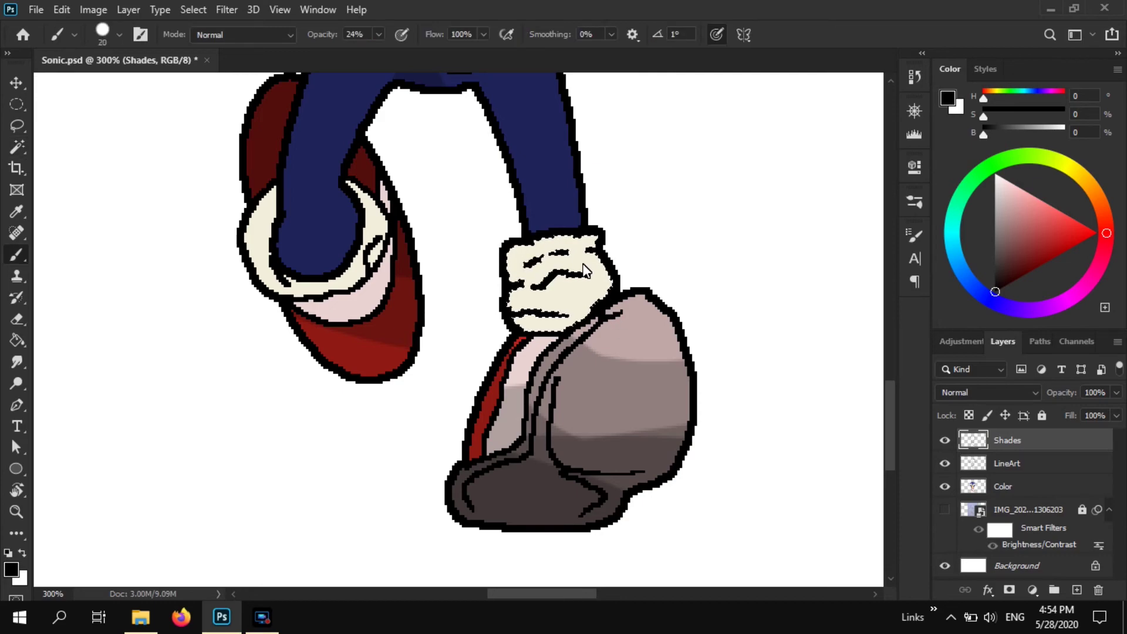
{"action": "key", "text": "bracketleft"}
{"action": "mouse_move", "coordinate": [602, 249]}
{"action": "left_mouse_down"}
{"action": "mouse_move", "coordinate": [488, 281]}
{"action": "mouse_move", "coordinate": [615, 267]}
{"action": "left_mouse_up"}
{"action": "key", "text": "ctrl+z"}
{"action": "left_click_drag", "start_coordinate": [593, 306], "coordinate": [483, 310]}
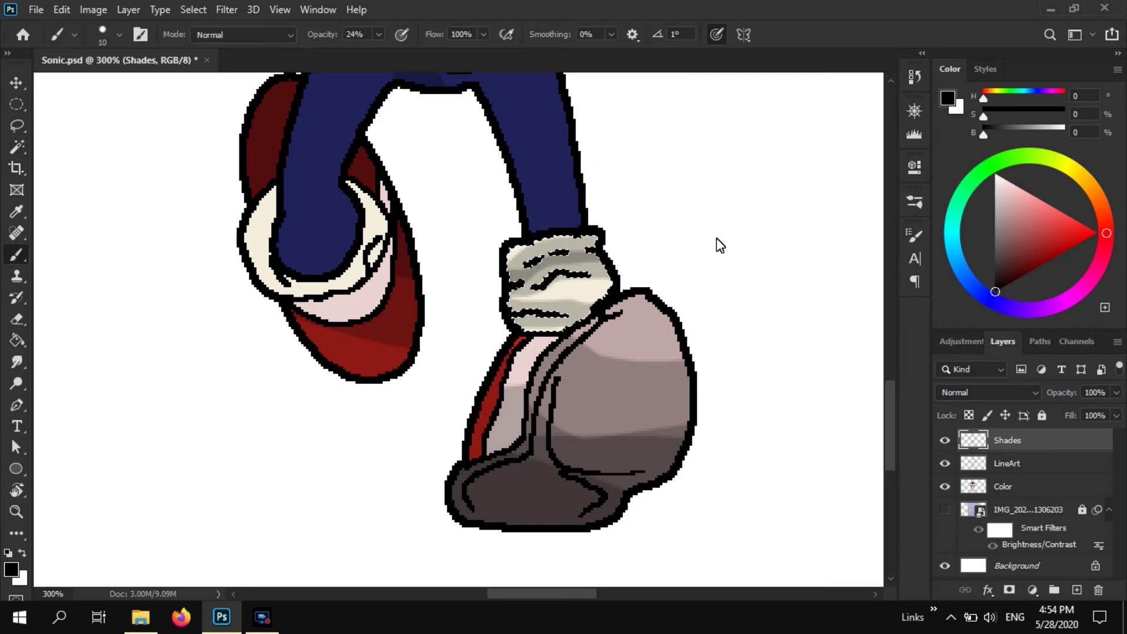